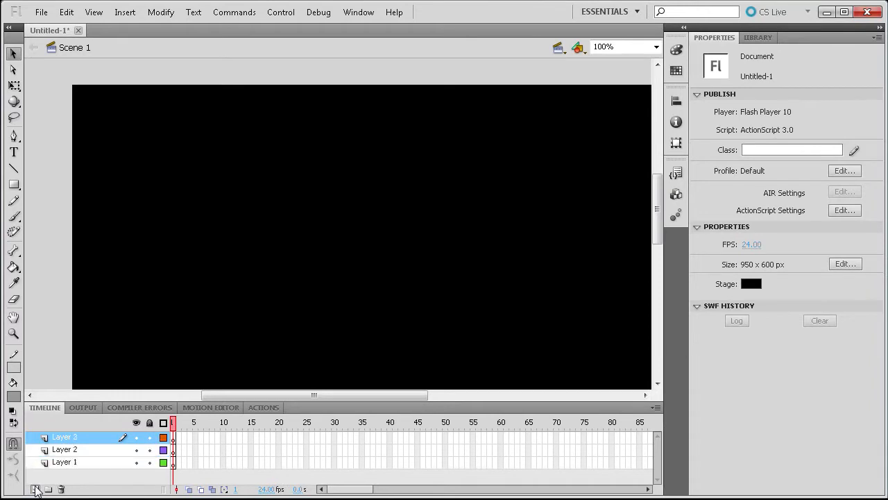
# - Rename the three layers, from the uppermost to the lowest, as "as", "content" and "bg"
pyautogui.click(60, 464)
pyautogui.click(61, 439)
pyautogui.doubleClick(62, 438)
pyautogui.moveTo(82, 437); pyautogui.dragTo(10, 438)
pyautogui.write('sd')
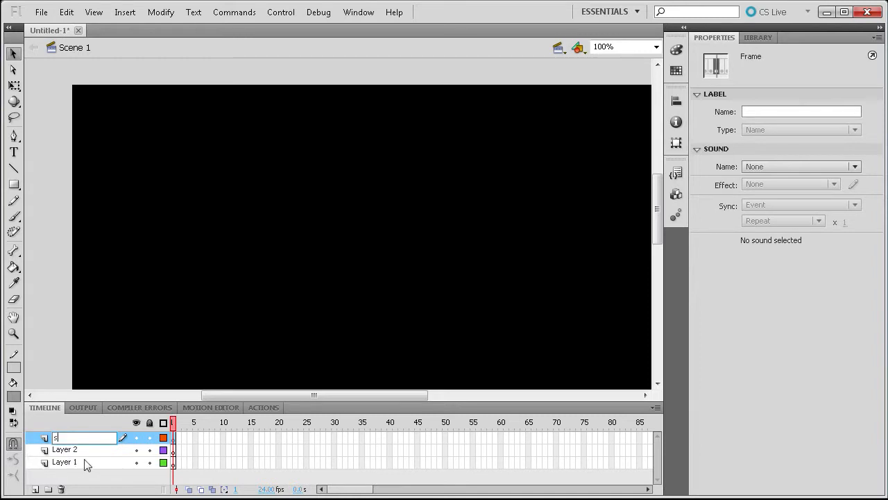
pyautogui.doubleClick(66, 450)
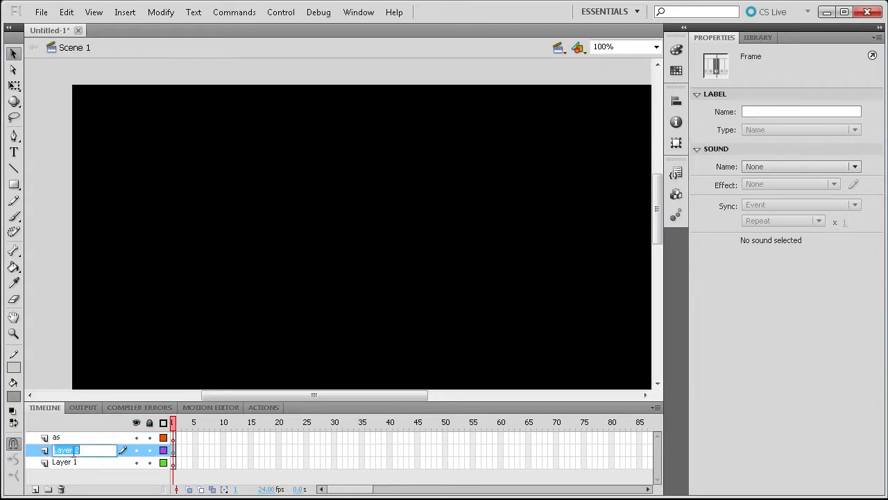
pyautogui.write('content')
pyautogui.doubleClick(69, 462)
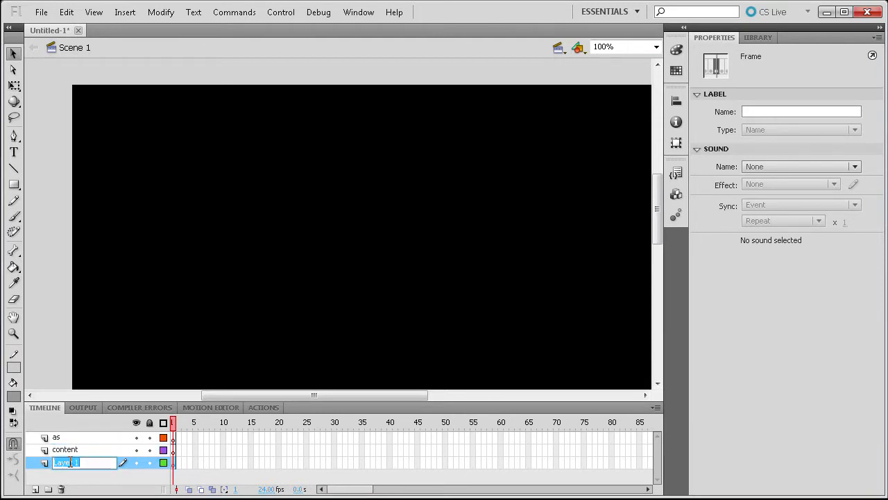
pyautogui.write('bg')
pyautogui.click(79, 479)
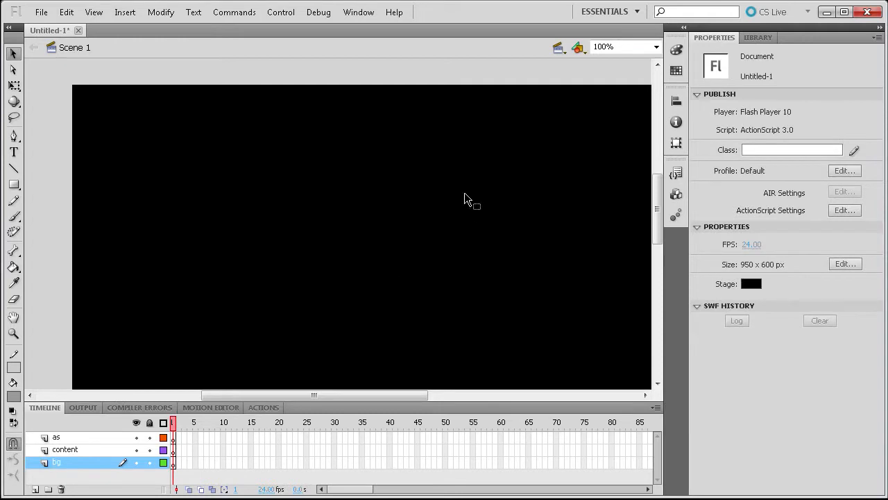
# - Draw a grey rectangle about 948 × 598 px covering the whole stage on the bg layer
pyautogui.click(656, 46)
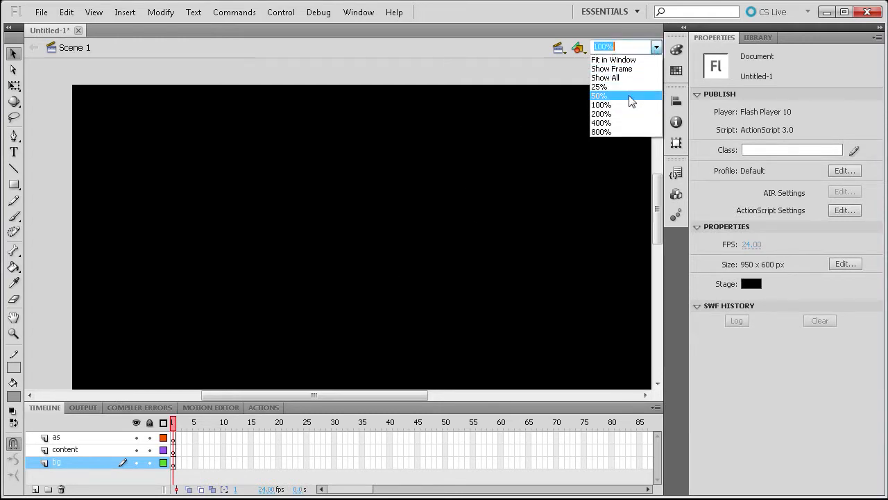
pyautogui.click(602, 95)
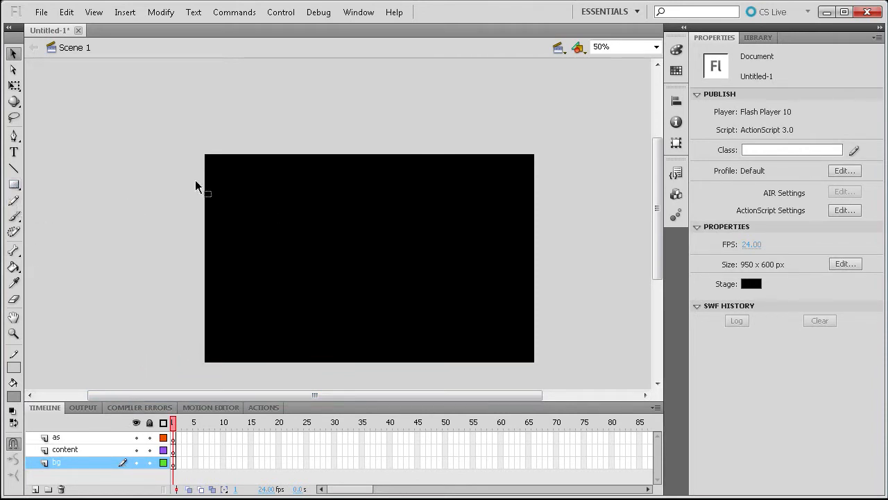
pyautogui.click(16, 186)
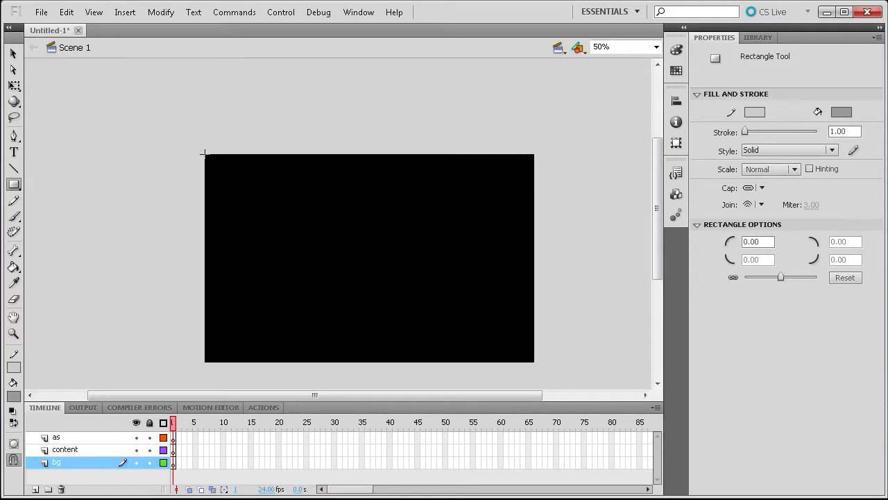
pyautogui.moveTo(204, 154); pyautogui.dragTo(533, 361)
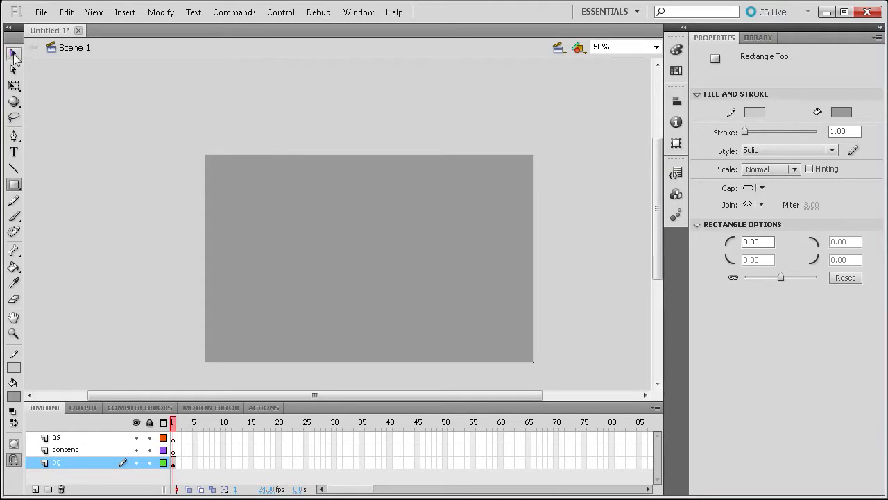
# - Fill the background rectangle with the white-to-black radial gradient
pyautogui.click(13, 54)
pyautogui.click(351, 250)
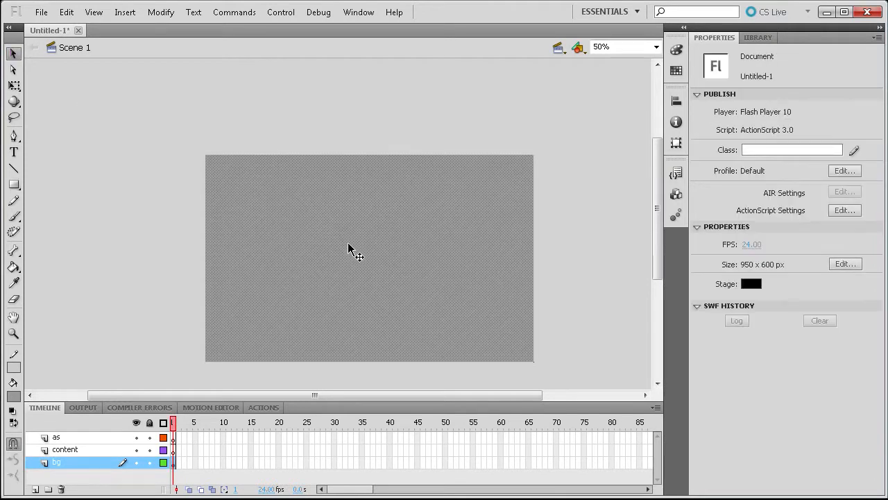
pyautogui.click(14, 396)
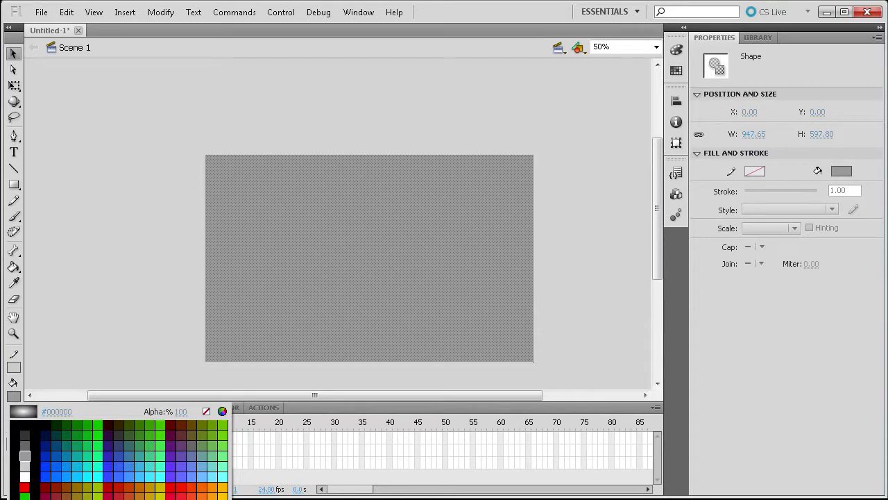
pyautogui.click(36, 498)
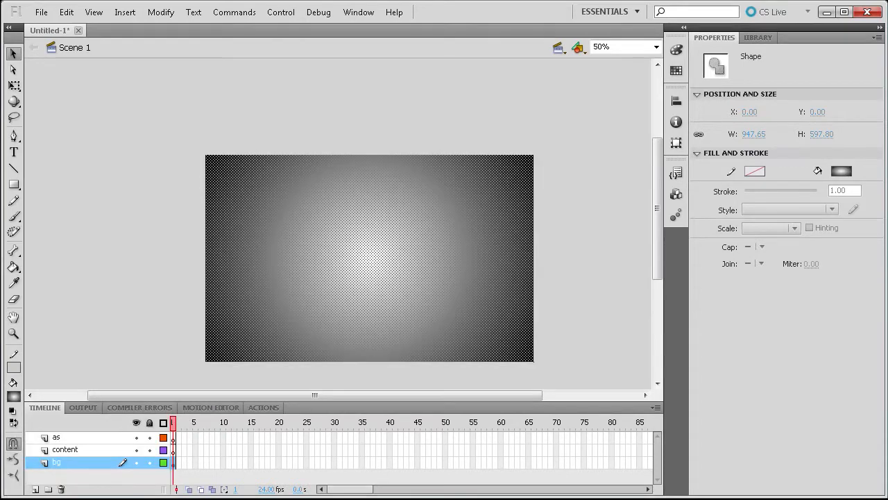
# - Use the Gradient Transform tool to move the radial gradient's centre up to the middle of the rectangle's upper edge
pyautogui.click(15, 85)
pyautogui.click(15, 85)
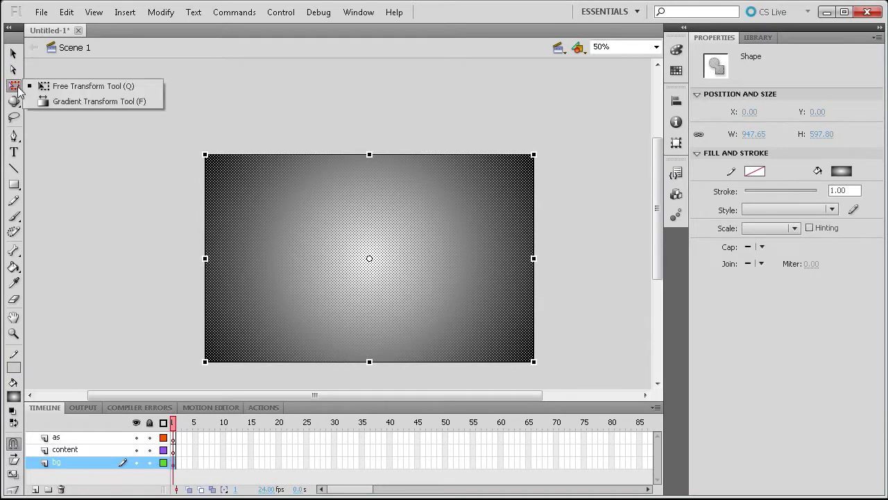
pyautogui.click(83, 101)
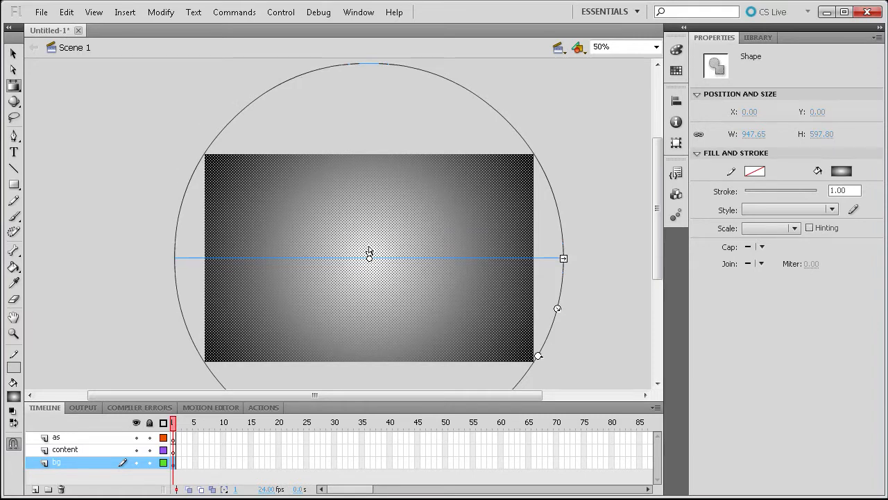
pyautogui.moveTo(369, 256); pyautogui.dragTo(369, 154)
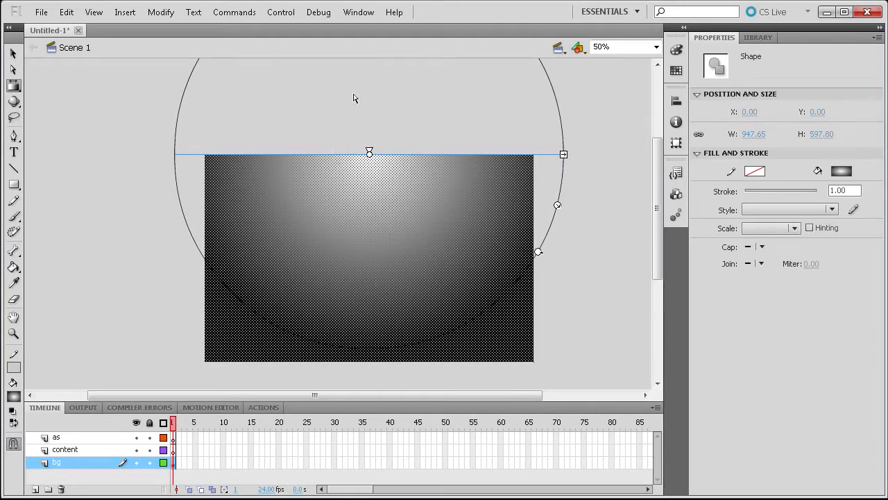
pyautogui.click(603, 220)
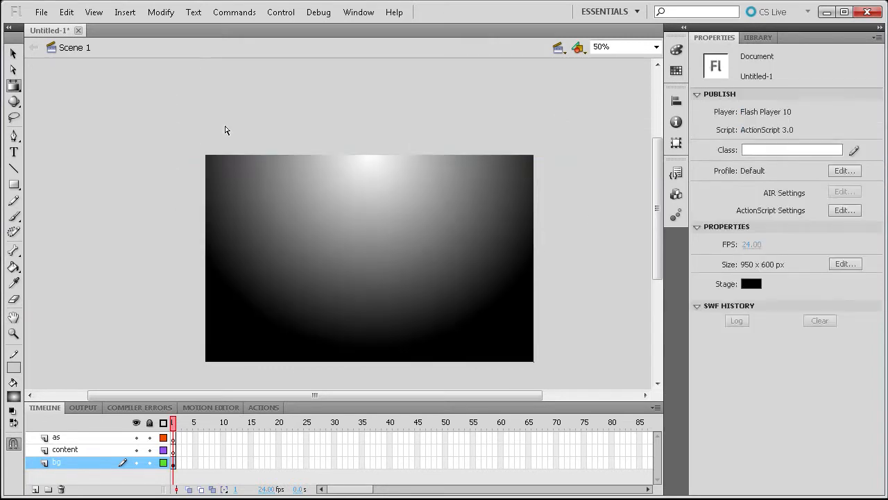
# - Darken the white stop of the background's radial gradient to grey BEBEBE
pyautogui.click(350, 184)
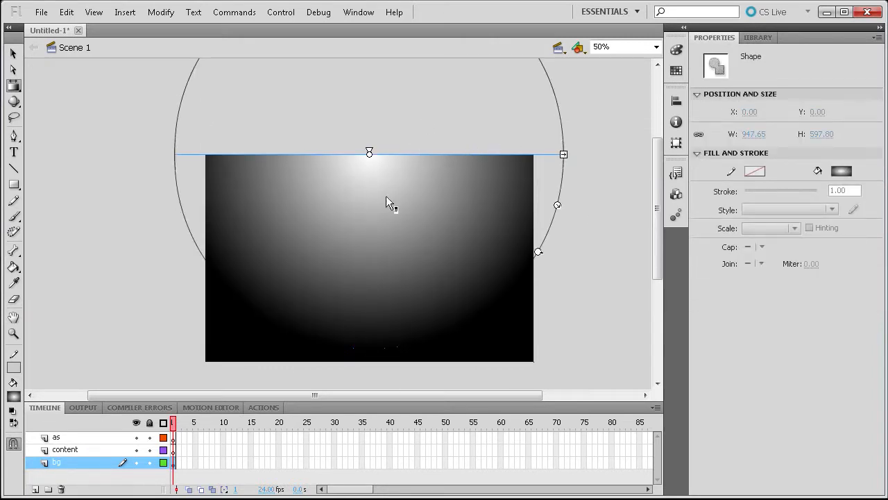
pyautogui.click(591, 244)
pyautogui.click(340, 194)
pyautogui.click(359, 12)
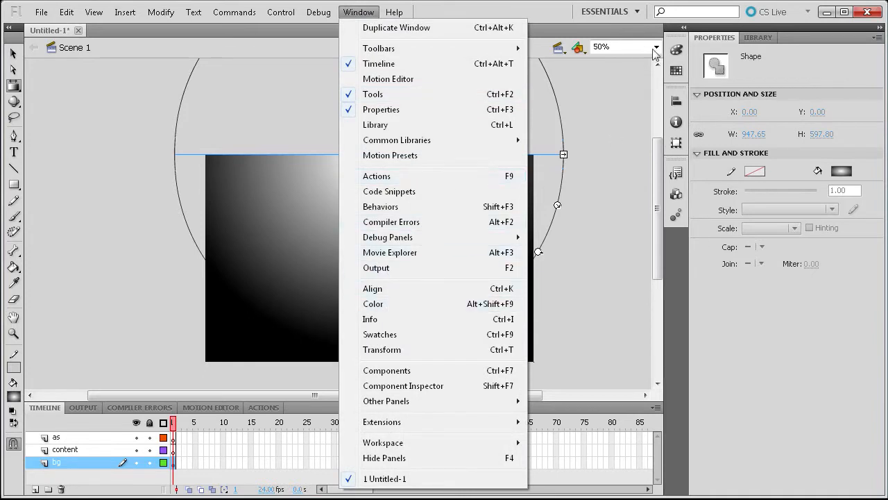
pyautogui.click(669, 50)
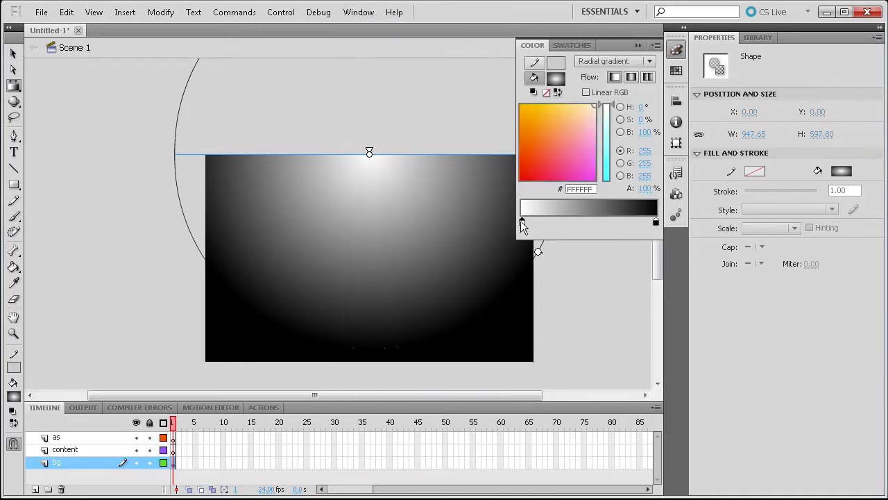
pyautogui.click(523, 222)
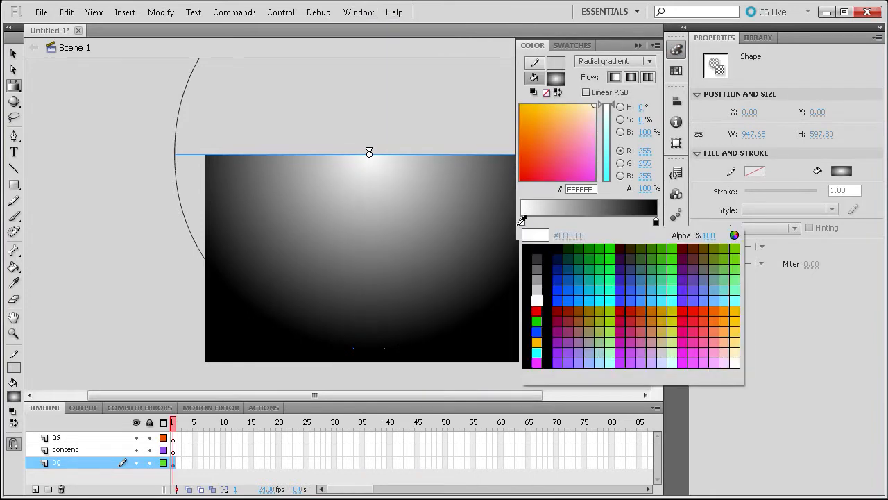
pyautogui.click(735, 236)
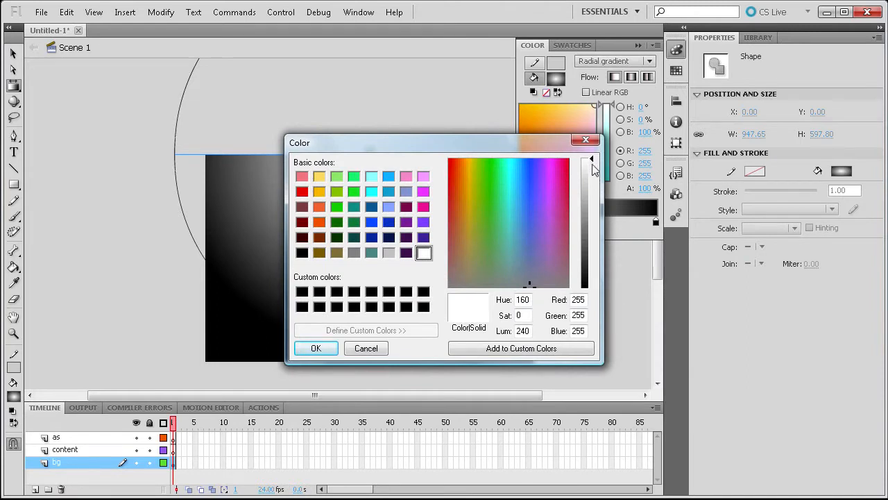
pyautogui.moveTo(590, 164); pyautogui.dragTo(591, 198)
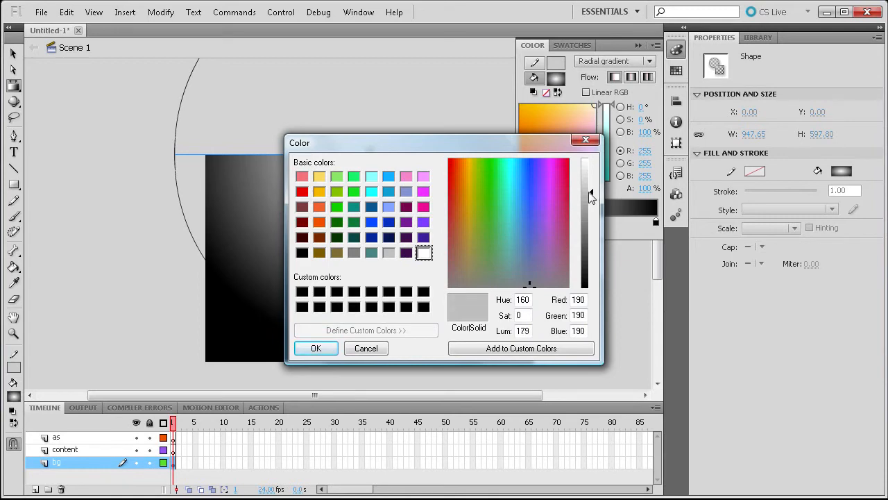
pyautogui.click(314, 347)
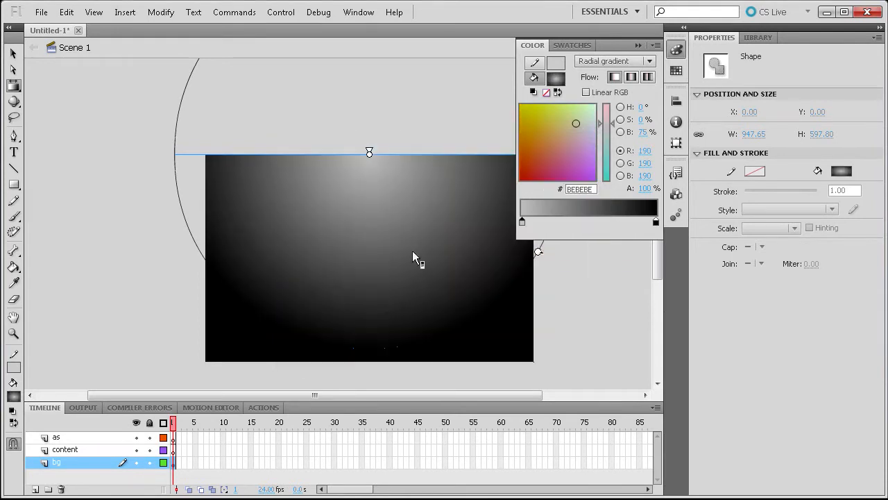
pyautogui.click(637, 44)
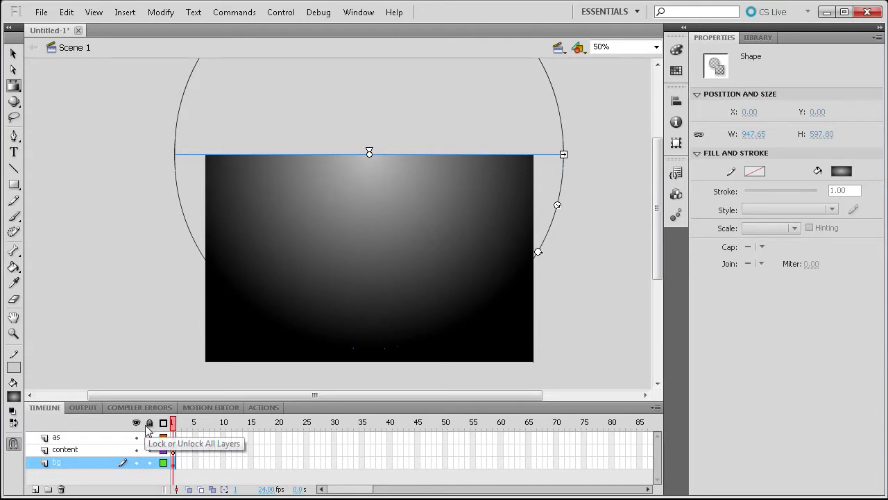
# - Lock the bg layer and make the content layer active
pyautogui.click(150, 462)
pyautogui.click(264, 230)
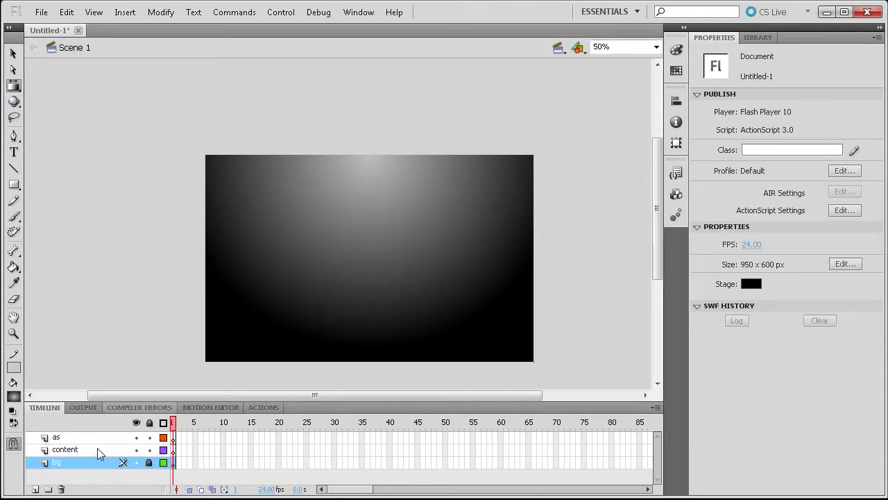
pyautogui.click(62, 449)
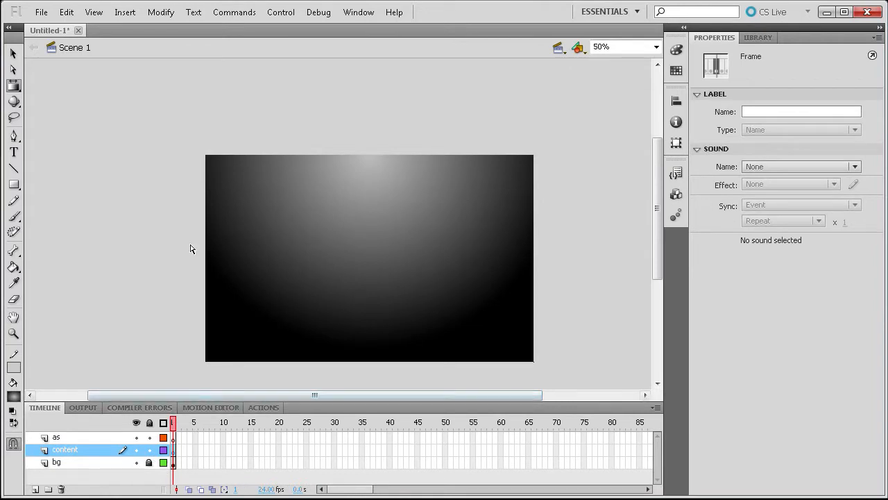
# - Add the static text "MyWebsite" in grey 38 pt Arial Black near the upper-left corner of the stage
pyautogui.click(14, 153)
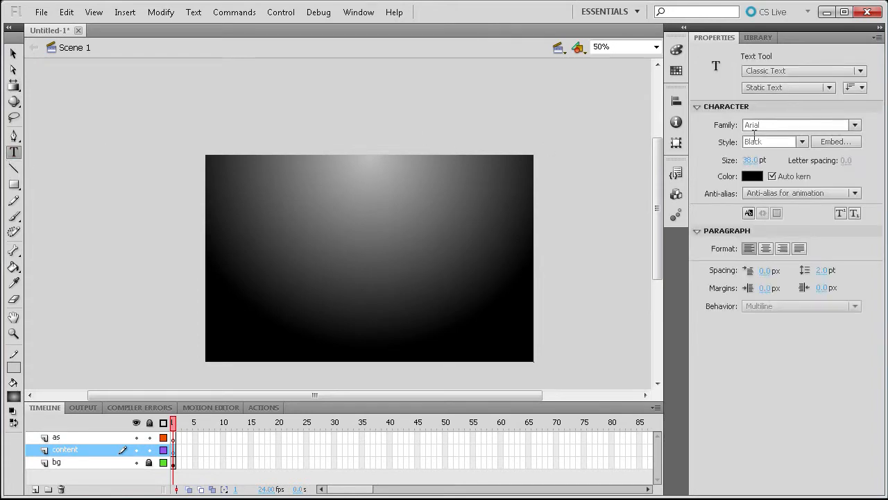
pyautogui.click(220, 167)
pyautogui.write('My')
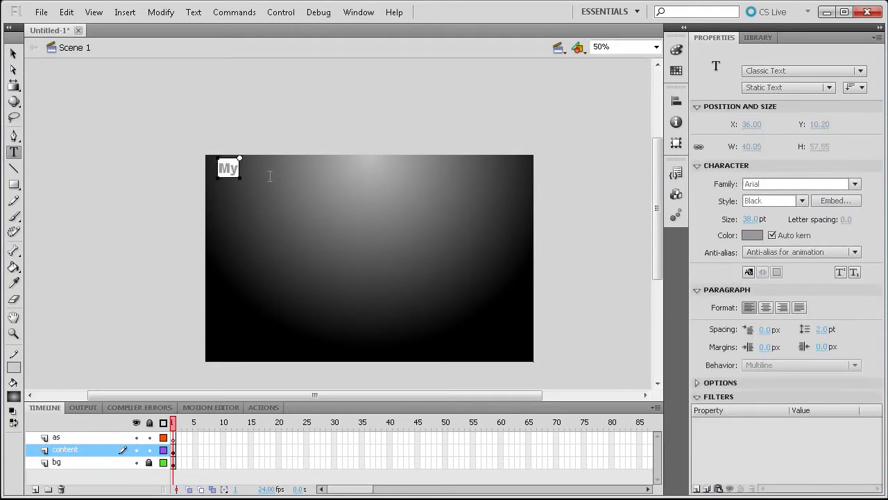
pyautogui.write('Website')
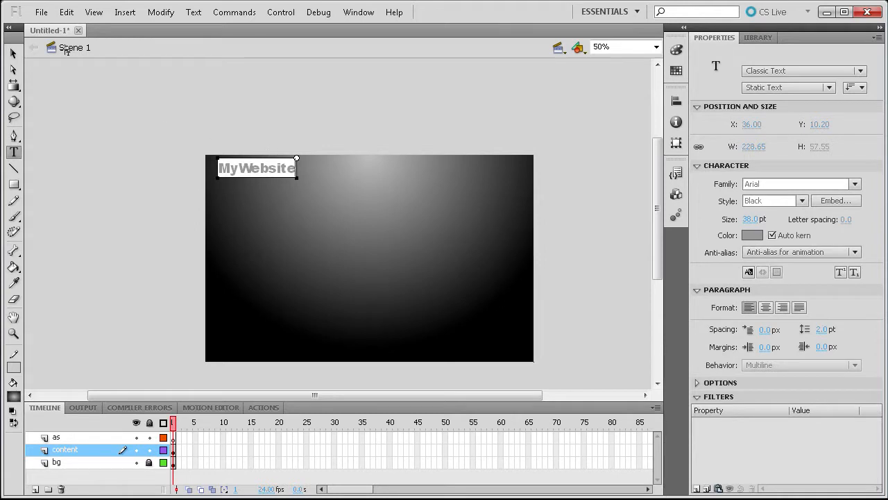
pyautogui.click(12, 53)
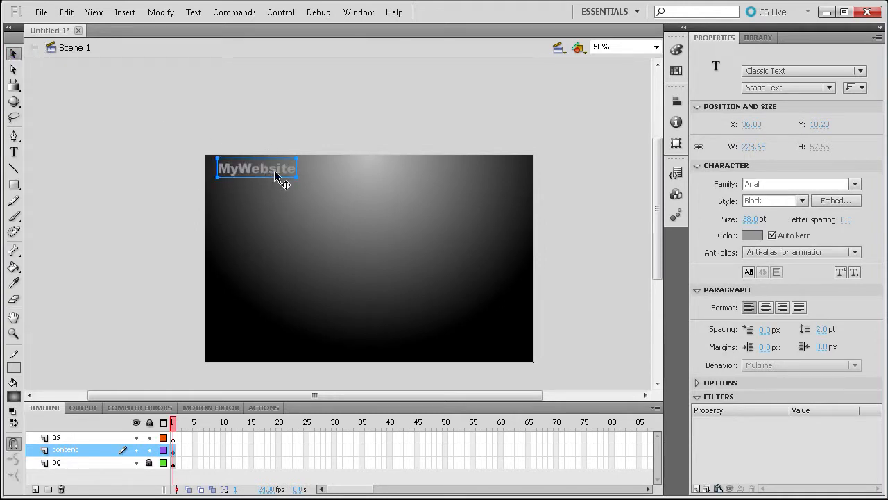
# - Recolour the MyWebsite text white and move it slightly left to X 18
pyautogui.click(13, 152)
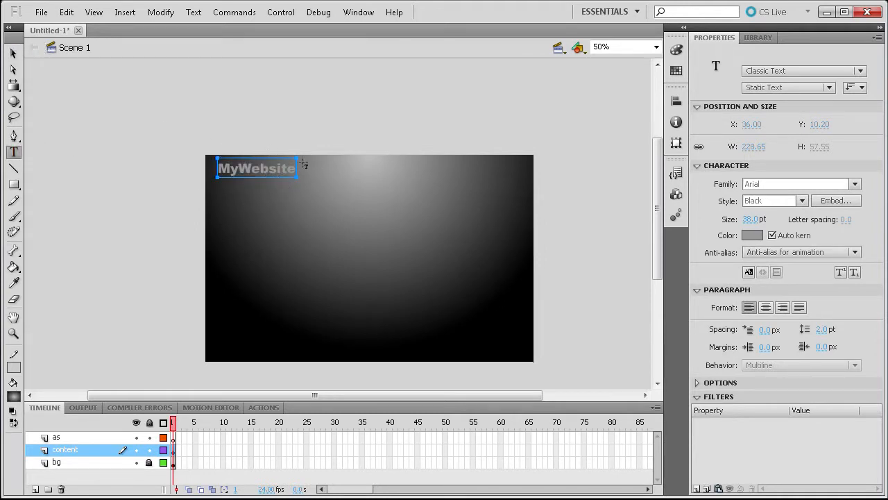
pyautogui.moveTo(210, 166); pyautogui.dragTo(297, 168)
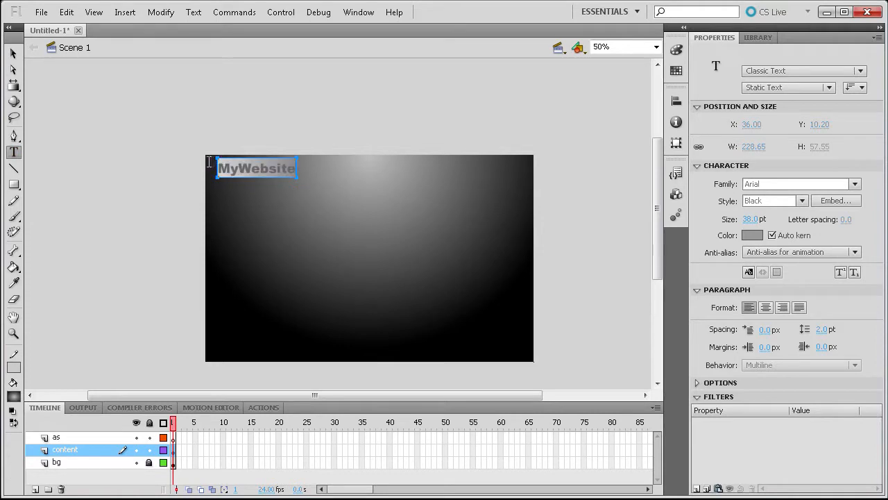
pyautogui.click(752, 235)
pyautogui.click(681, 314)
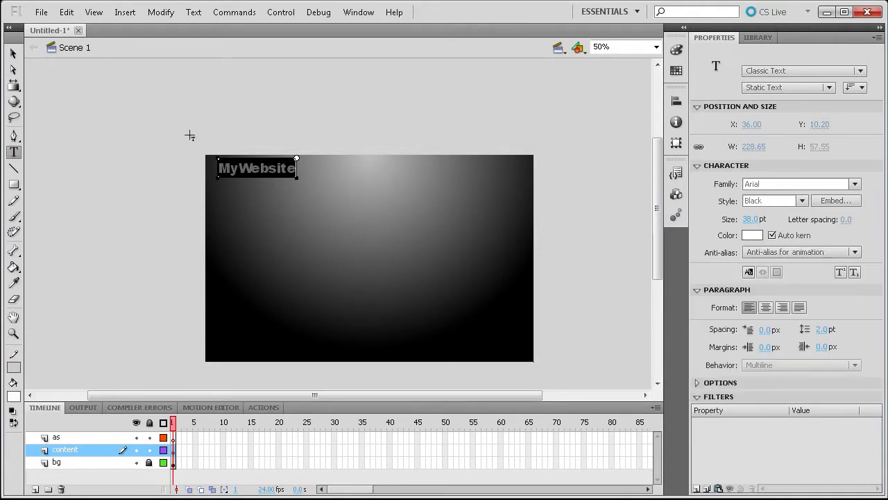
pyautogui.click(13, 53)
pyautogui.moveTo(259, 169); pyautogui.dragTo(252, 169)
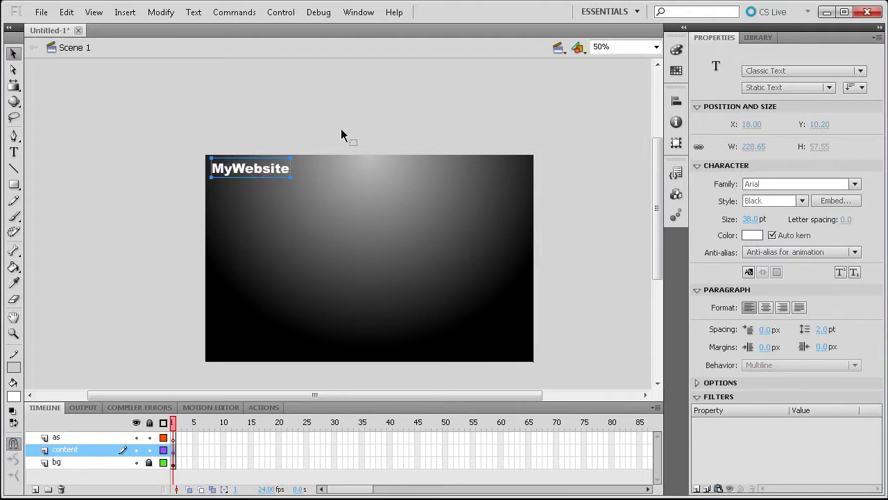
# - Draw two horizontal white lines with a 1.5 solid stroke across the full stage width, one below the other under the MyWebsite title
pyautogui.click(14, 169)
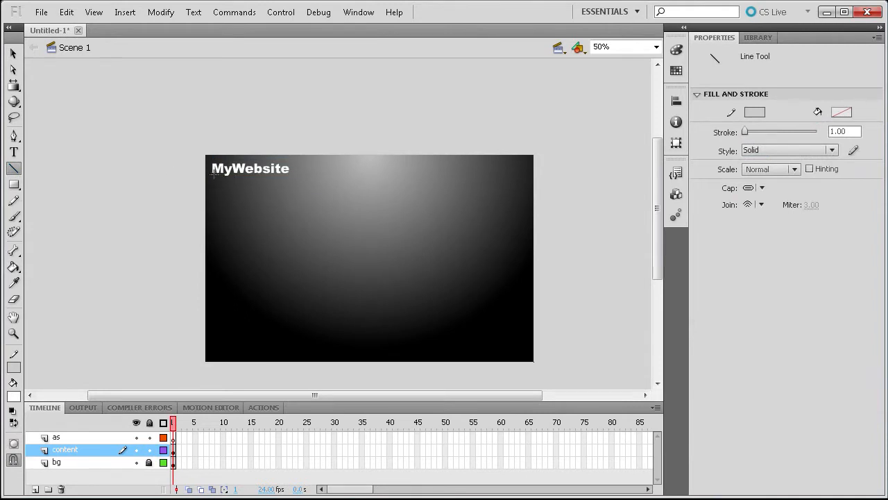
pyautogui.click(752, 114)
pyautogui.click(683, 188)
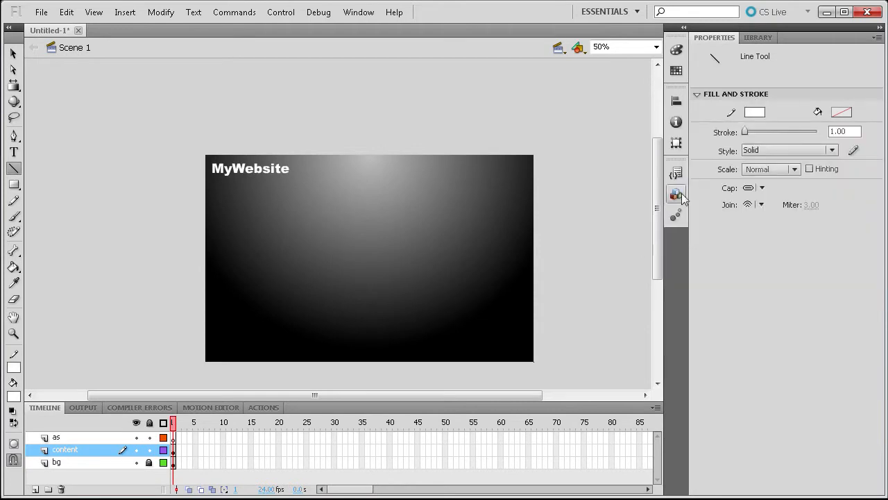
pyautogui.click(835, 132)
pyautogui.write('1.5')
pyautogui.press('Return')
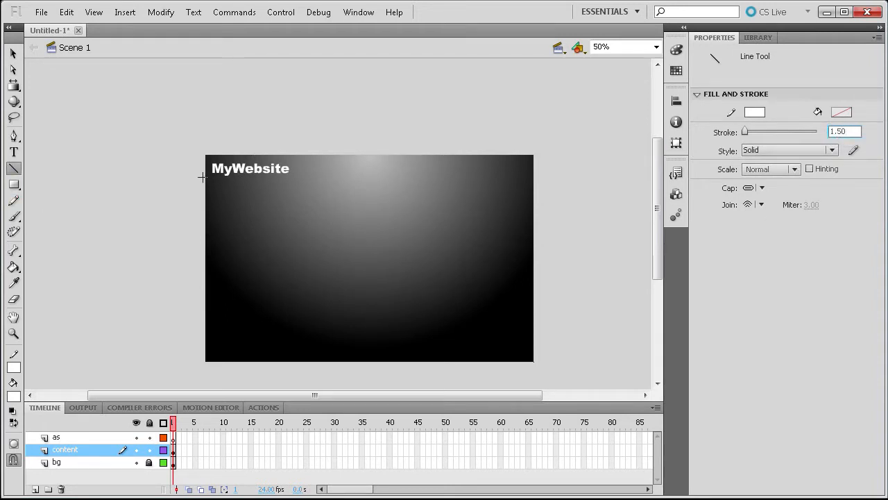
pyautogui.moveTo(200, 180); pyautogui.dragTo(556, 185)
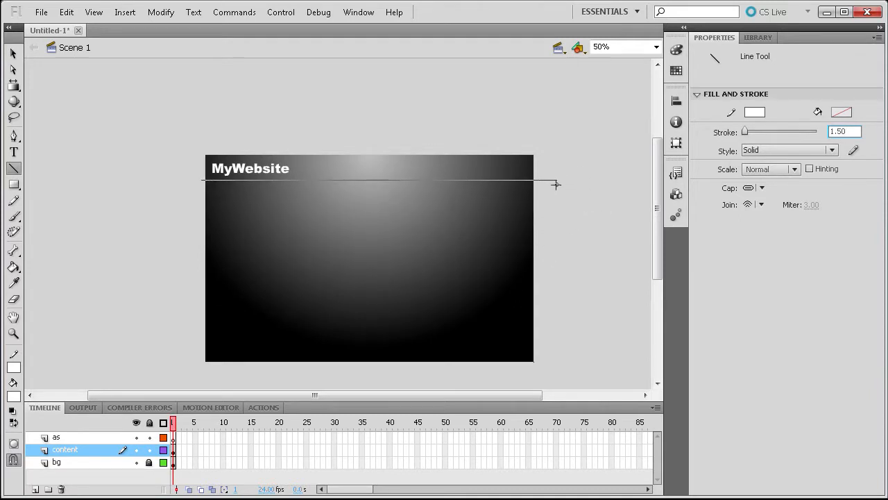
pyautogui.moveTo(540, 181); pyautogui.dragTo(541, 181)
pyautogui.moveTo(200, 199); pyautogui.dragTo(540, 209)
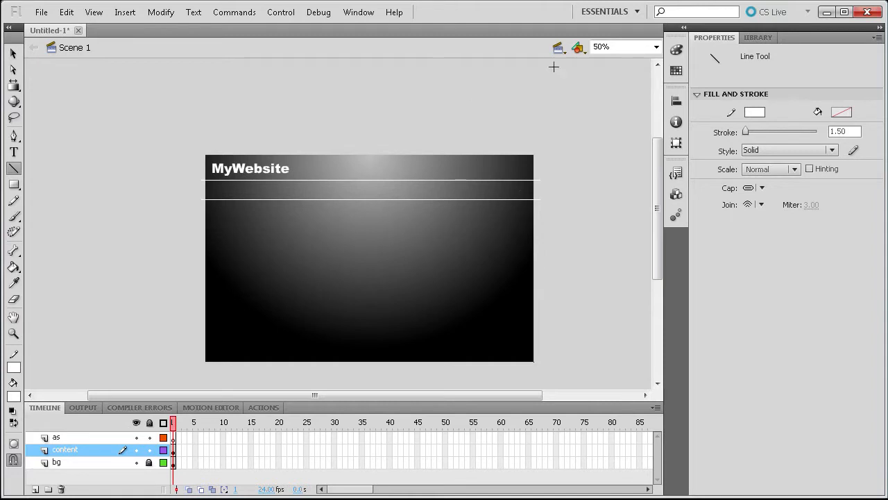
# - Move the lower line straight up until it sits about 30 px below the line under the title
pyautogui.click(657, 47)
pyautogui.click(626, 100)
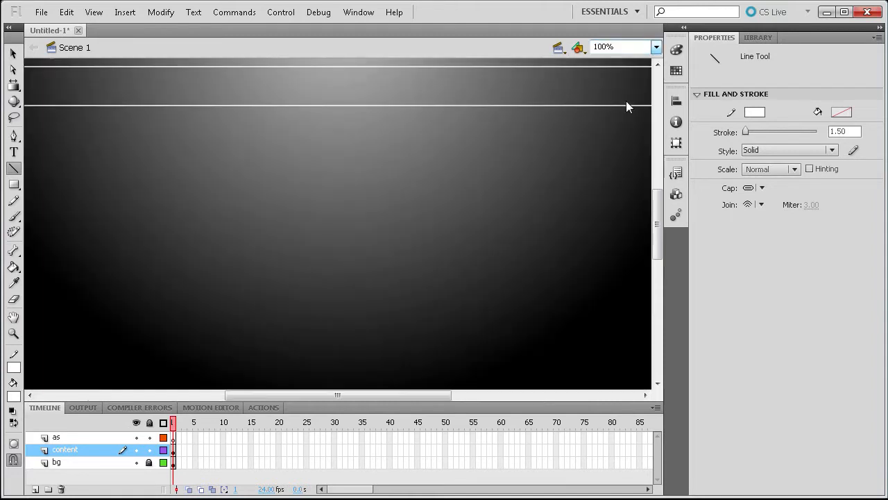
pyautogui.moveTo(272, 396); pyautogui.dragTo(245, 396)
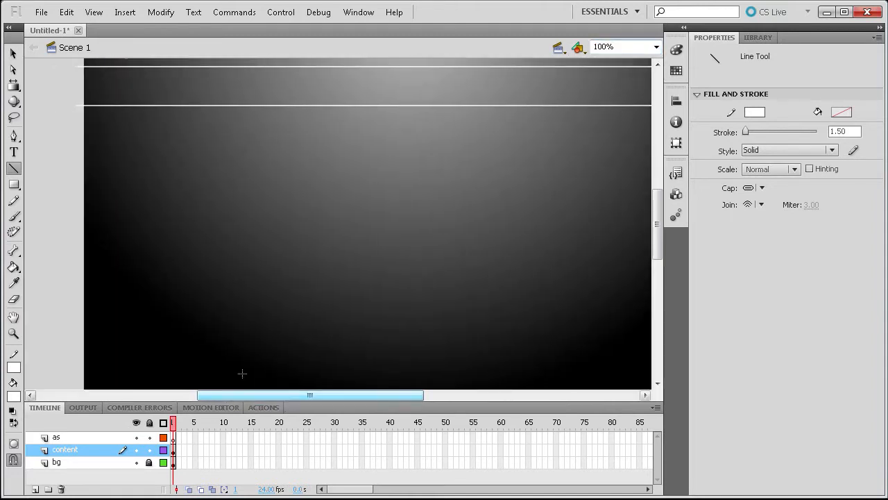
pyautogui.scroll(3, 153, 231)
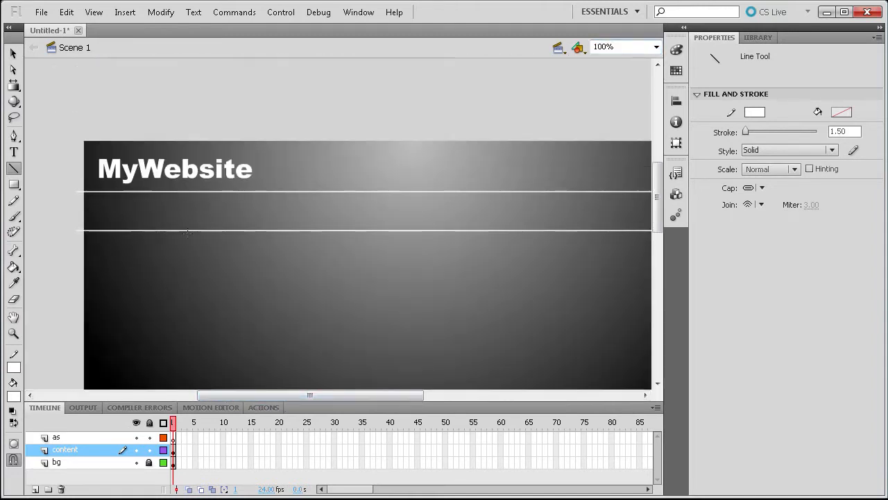
pyautogui.click(13, 69)
pyautogui.click(14, 69)
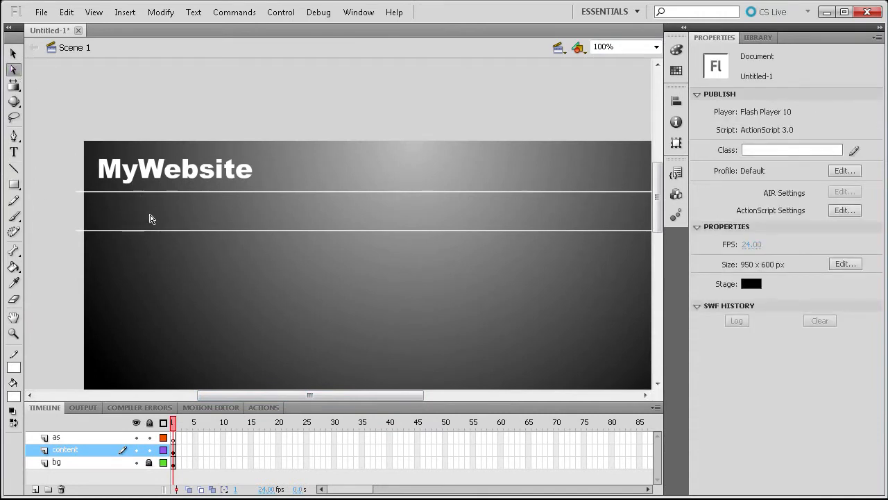
pyautogui.click(159, 231)
pyautogui.press('Up')
pyautogui.press('Up')
pyautogui.press('Up')
pyautogui.press('Up')
pyautogui.press('Up')
pyautogui.press('Up')
pyautogui.press('Up')
pyautogui.press('Up')
pyautogui.press('Up')
pyautogui.press('Up')
pyautogui.press('Up')
pyautogui.press('Up')
pyautogui.press('Up')
pyautogui.press('Up')
pyautogui.press('Up')
pyautogui.press('Up')
pyautogui.press('Up')
pyautogui.press('Up')
pyautogui.press('Up')
pyautogui.press('Up')
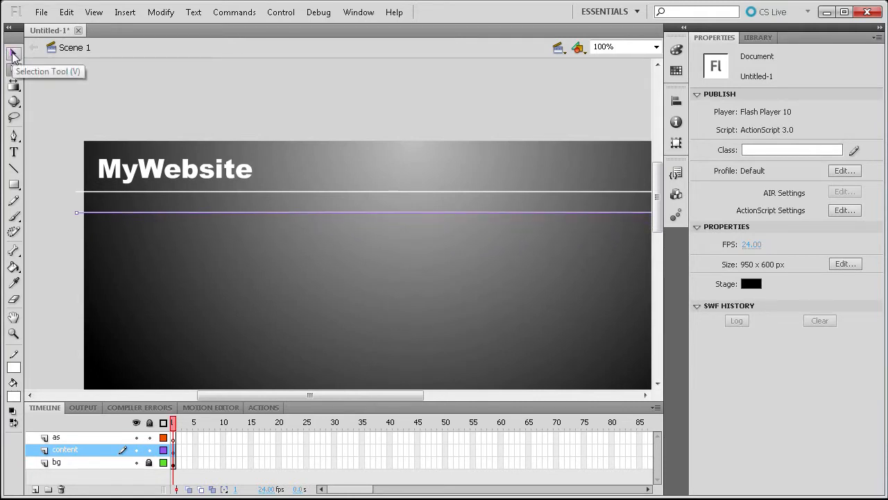
pyautogui.click(13, 55)
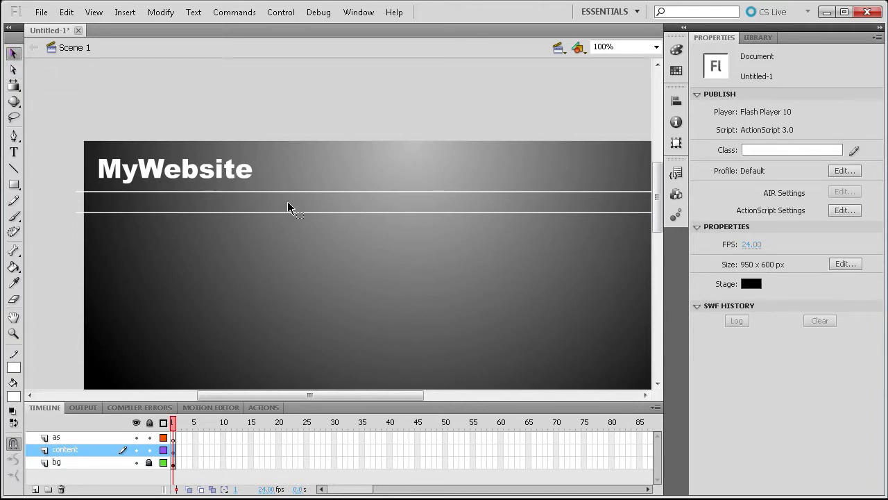
pyautogui.moveTo(290, 61); pyautogui.dragTo(407, 235)
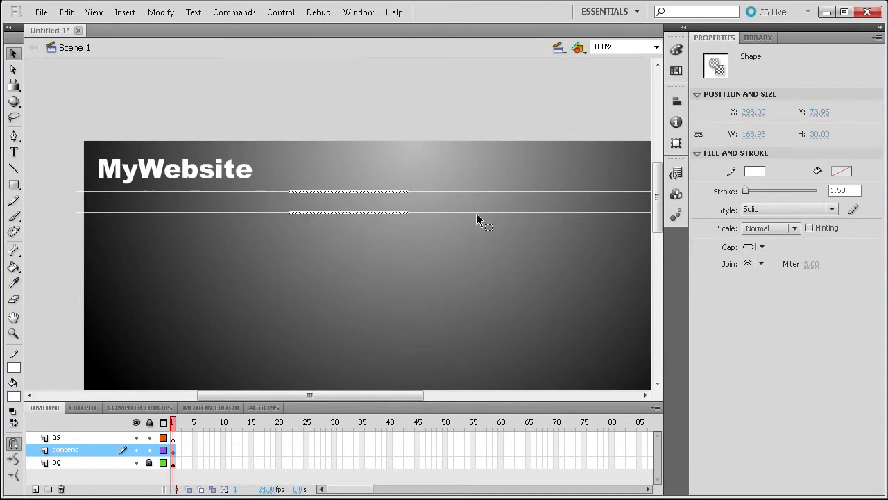
pyautogui.click(170, 123)
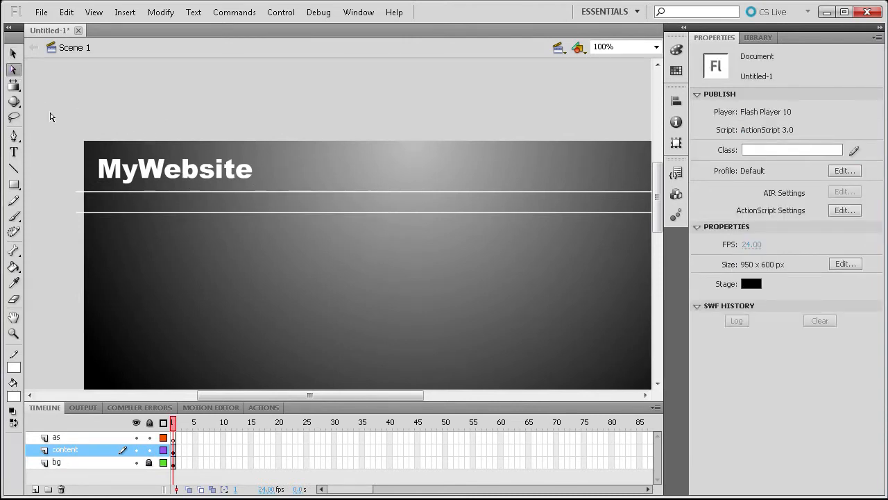
pyautogui.click(13, 70)
pyautogui.click(234, 192)
pyautogui.click(197, 213)
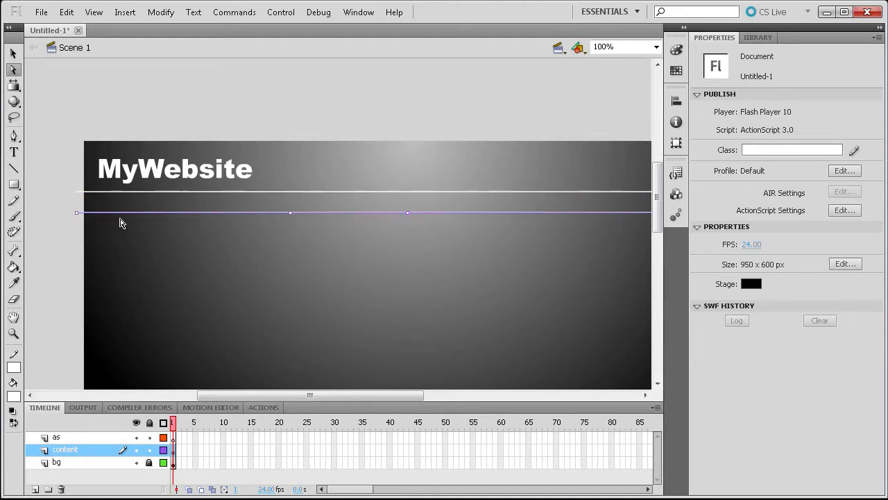
# - Add the static text "Home" in white 24 pt Arial Black just below the title, near the stage's left edge
pyautogui.click(14, 152)
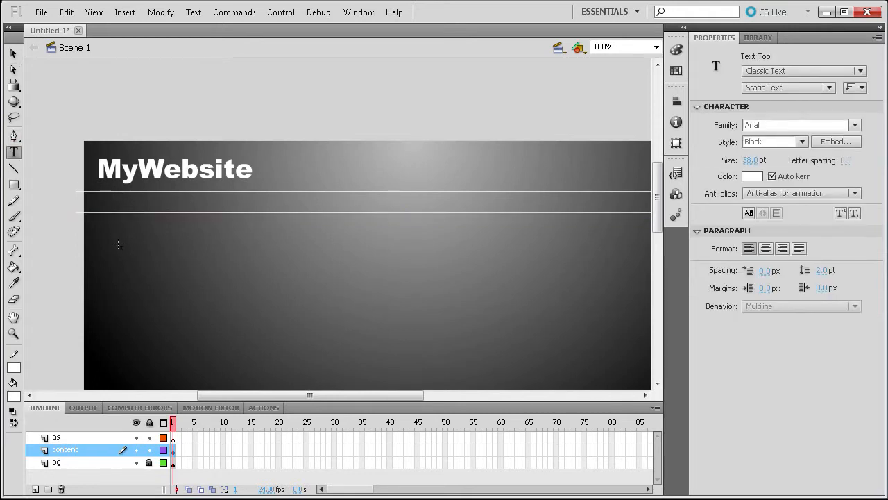
pyautogui.click(112, 206)
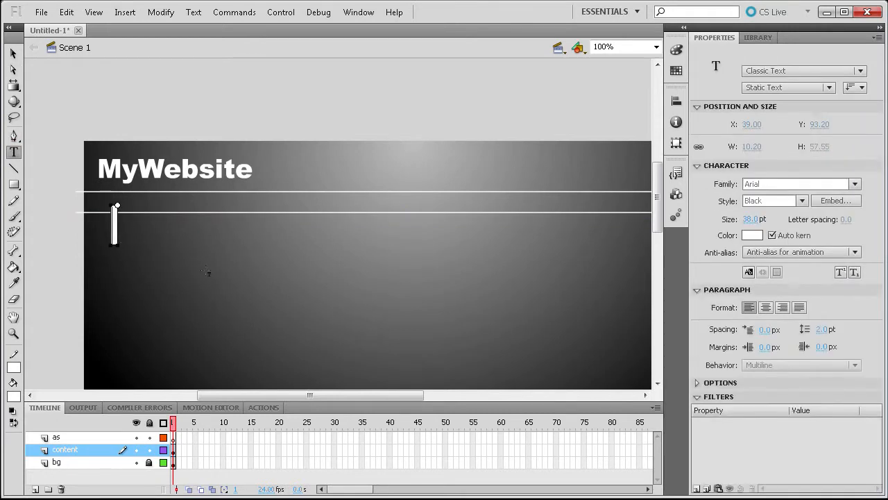
pyautogui.click(752, 219)
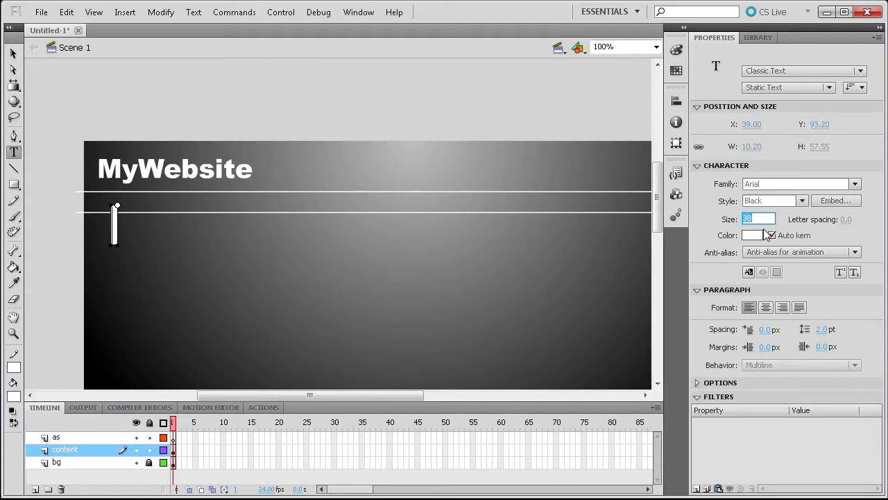
pyautogui.write('24')
pyautogui.press('Return')
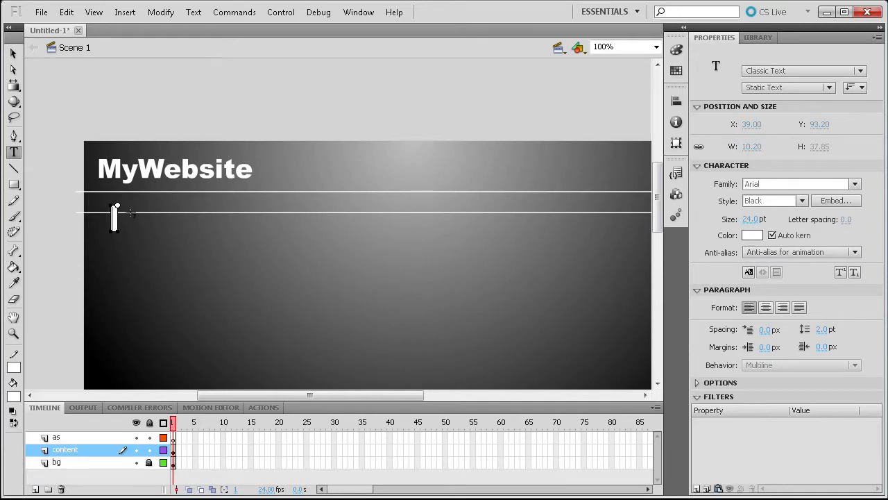
pyautogui.click(754, 219)
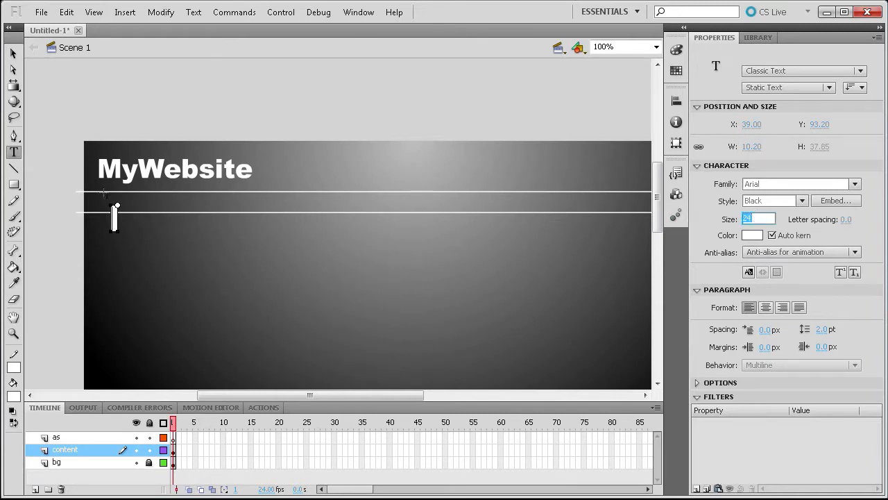
pyautogui.press('Return')
pyautogui.write('Home')
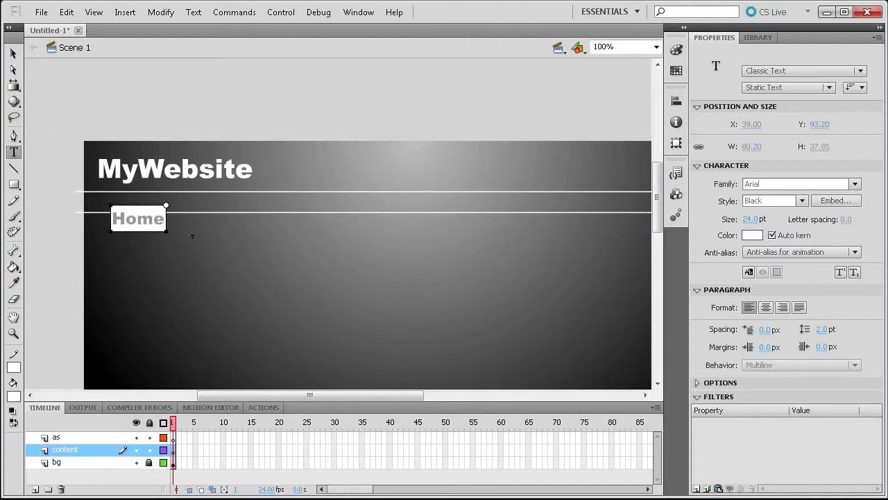
pyautogui.click(12, 54)
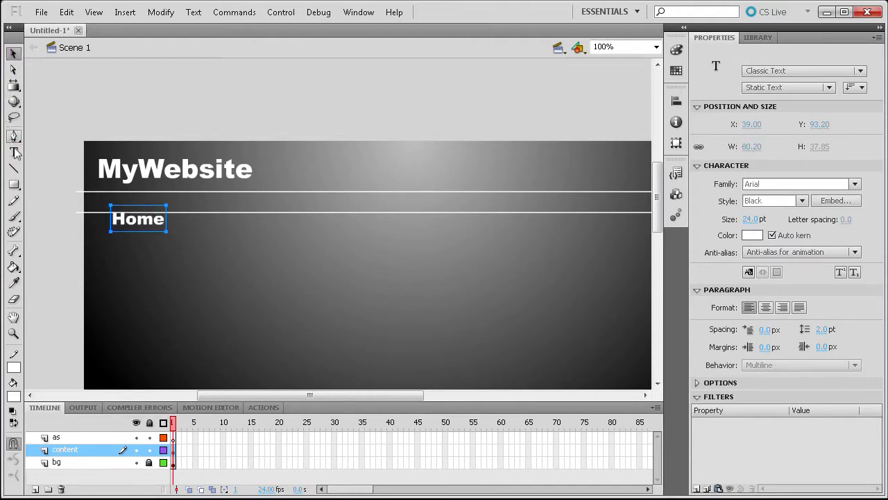
# - Add three separate 24 pt menu texts, "About", "Services" and "Contact", in a row after Home
pyautogui.press('t')
pyautogui.click(200, 222)
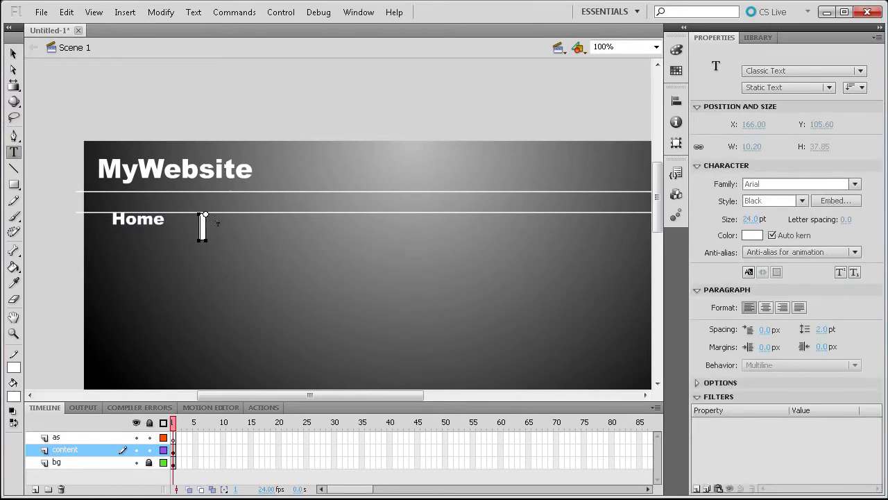
pyautogui.write('About')
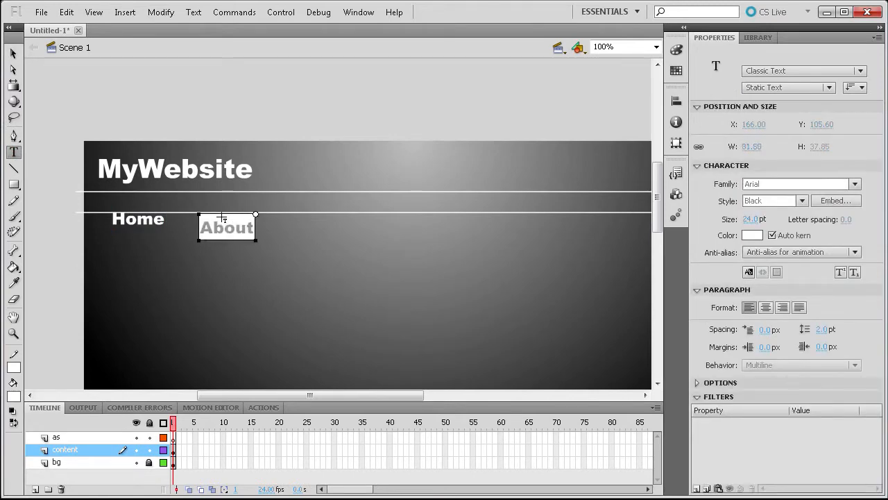
pyautogui.press('Escape')
pyautogui.click(296, 223)
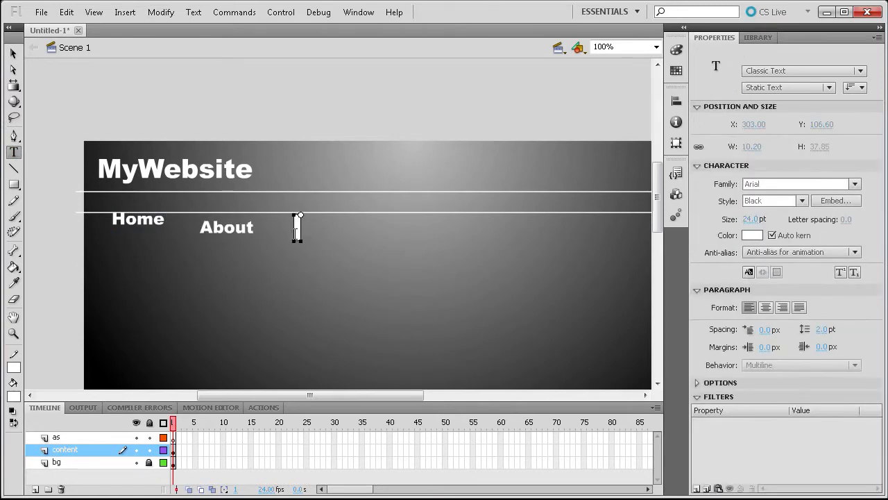
pyautogui.write('Services')
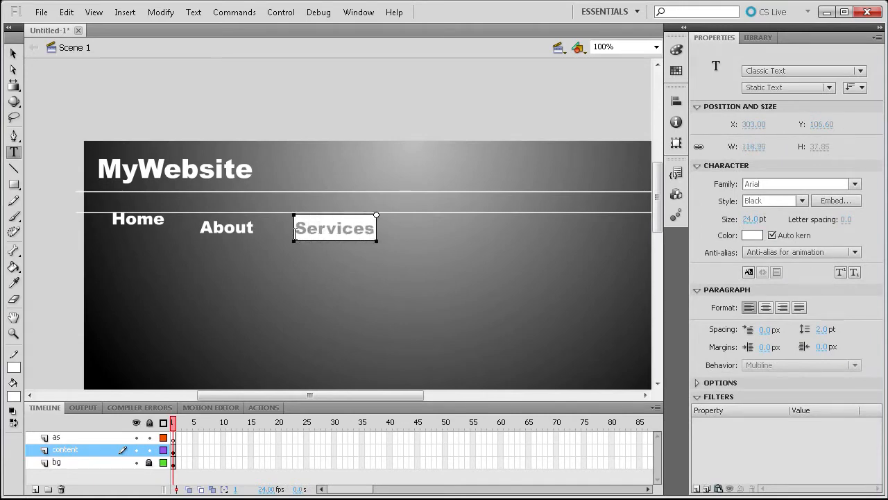
pyautogui.press('Escape')
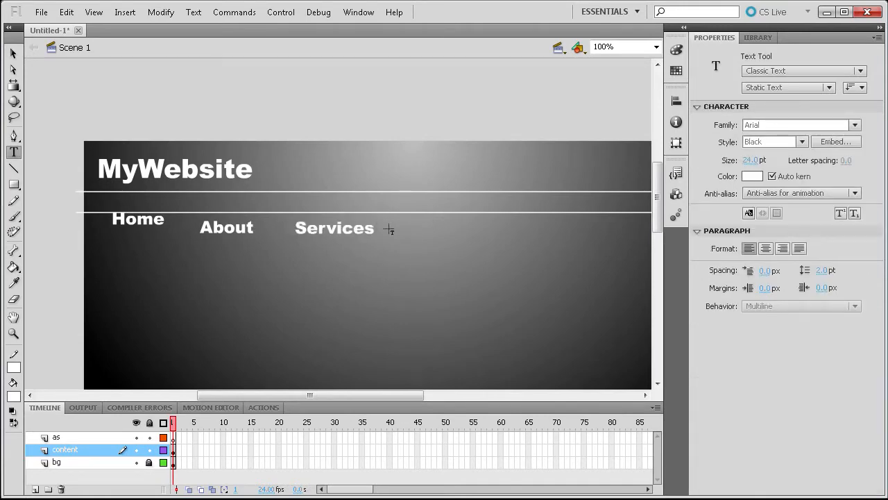
pyautogui.click(410, 220)
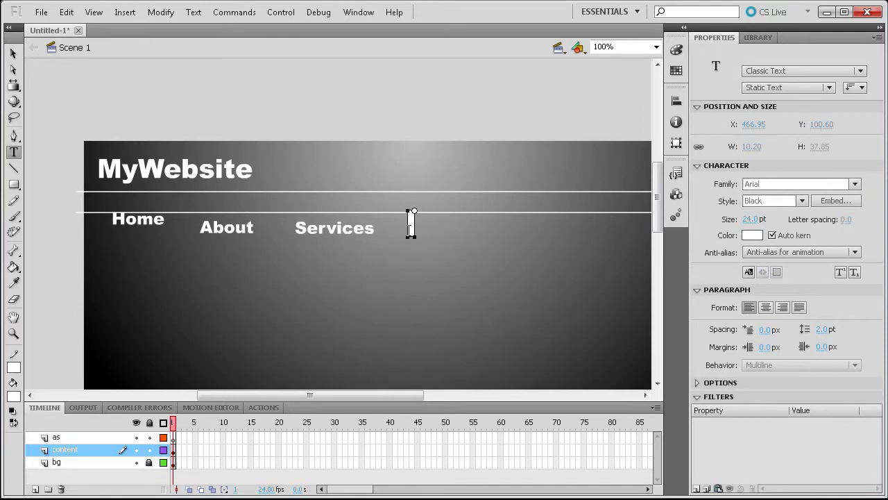
pyautogui.write('Contact')
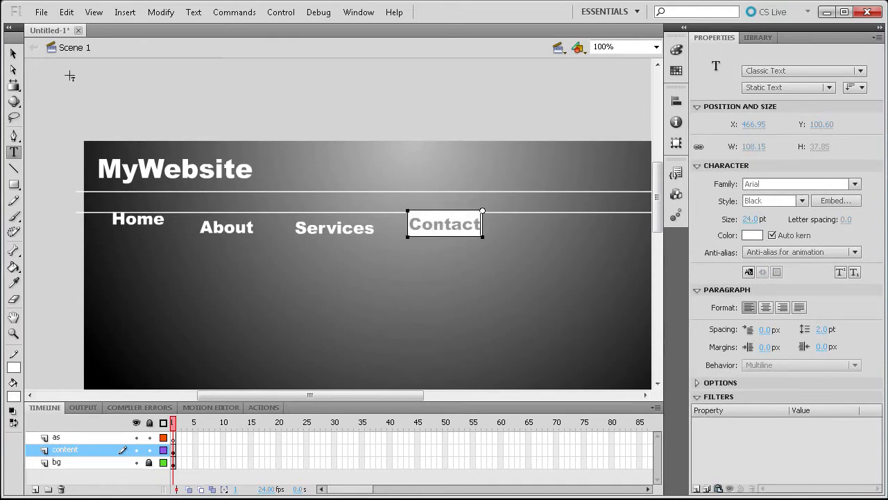
# - Move the Home text between the two lines at the stage's left edge and shift About down to X 141, Y 125.6
pyautogui.click(12, 53)
pyautogui.click(146, 224)
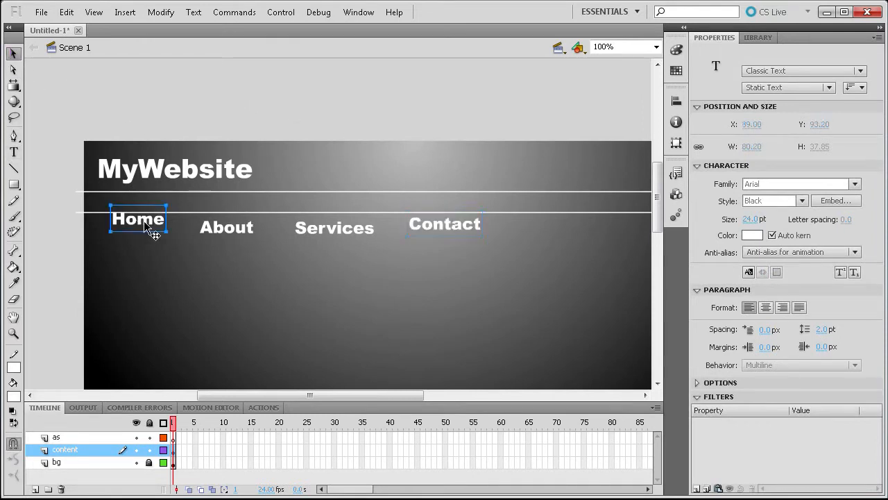
pyautogui.moveTo(137, 219); pyautogui.dragTo(118, 204)
pyautogui.moveTo(222, 228); pyautogui.dragTo(203, 241)
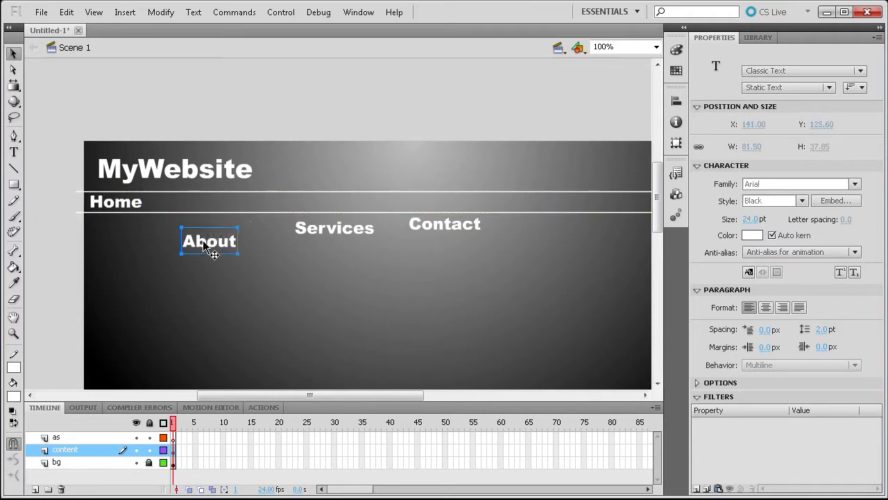
# - Add a "|" separator as its own text and place it right after Home between the two lines
pyautogui.click(13, 152)
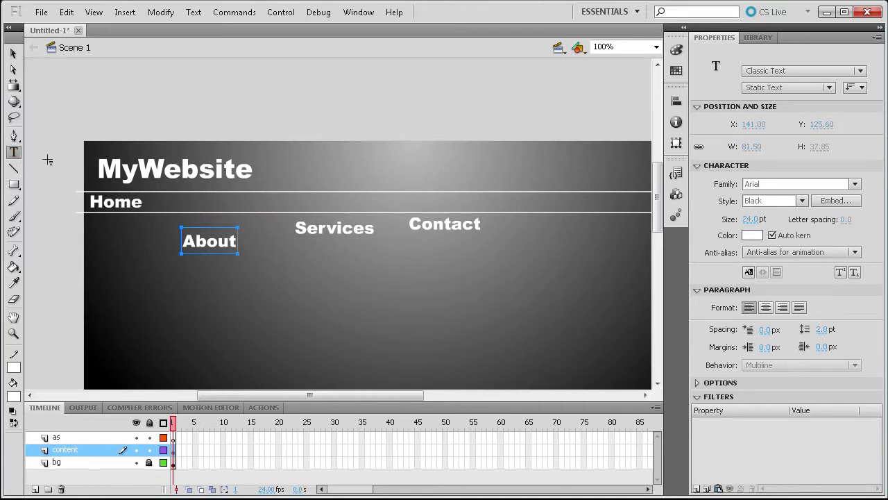
pyautogui.click(111, 267)
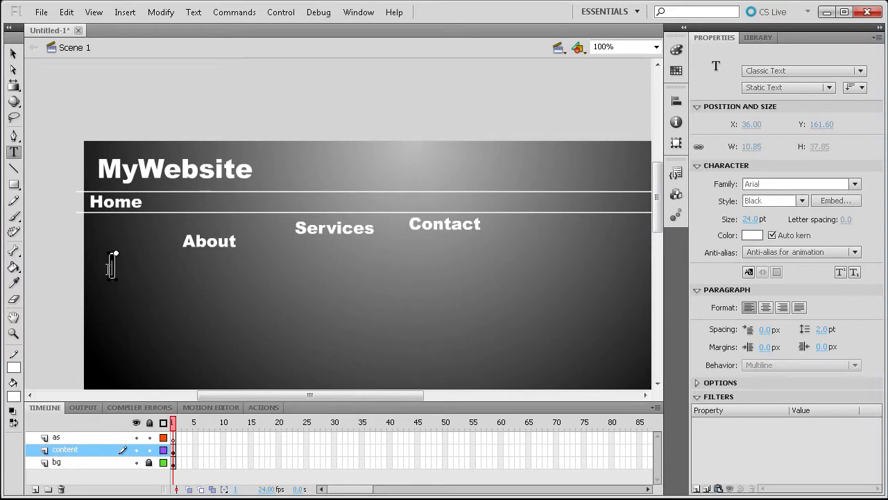
pyautogui.press('v')
pyautogui.moveTo(117, 243); pyautogui.dragTo(147, 201)
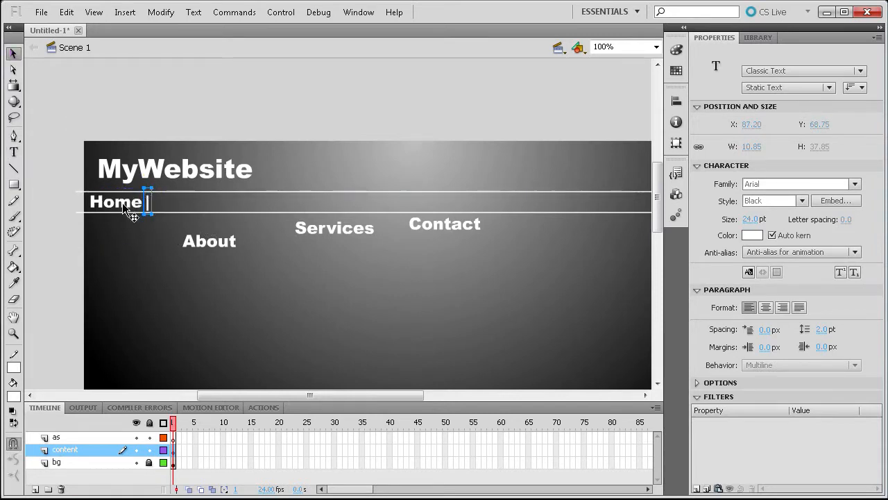
# - Move the About text between the lines right after the separator, aligned with Home at X 101, Y 69.75
pyautogui.click(222, 246)
pyautogui.moveTo(203, 241); pyautogui.dragTo(175, 204)
pyautogui.press('Down')
pyautogui.press('Down')
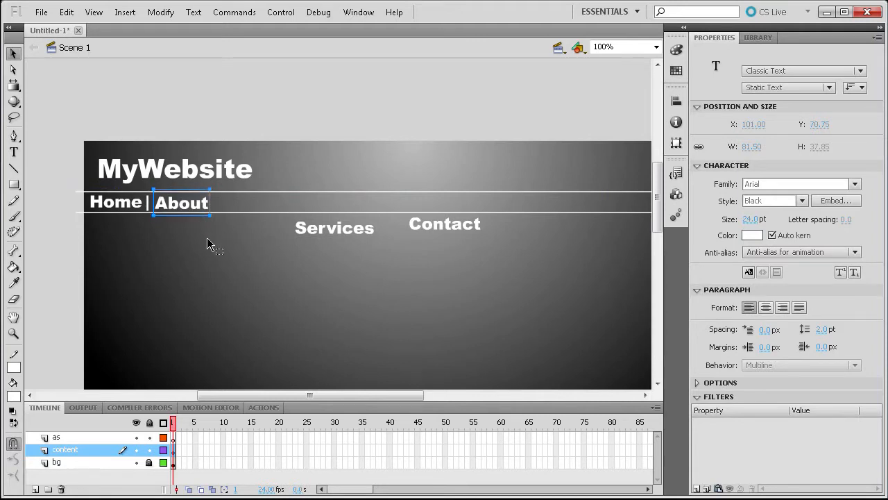
pyautogui.click(207, 237)
pyautogui.click(161, 204)
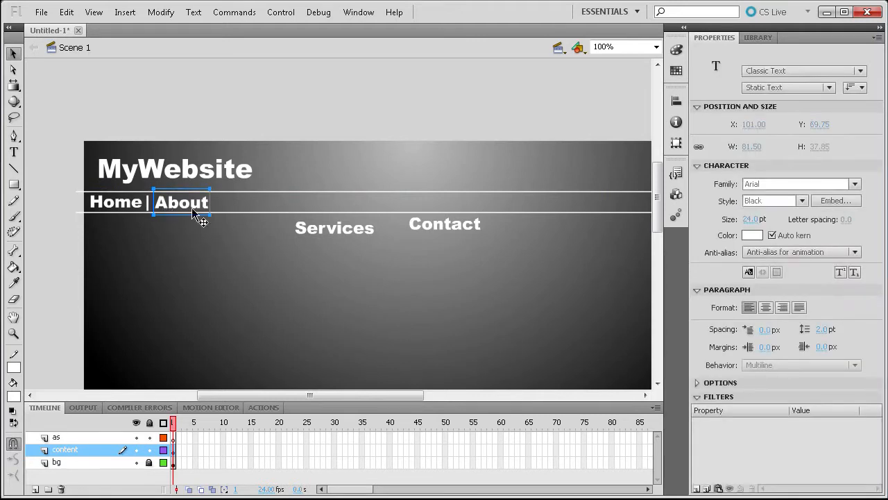
# - Copy the "|" separator to just after About and move the Services text right after it at X 194.05, Y 69.75
pyautogui.click(347, 232)
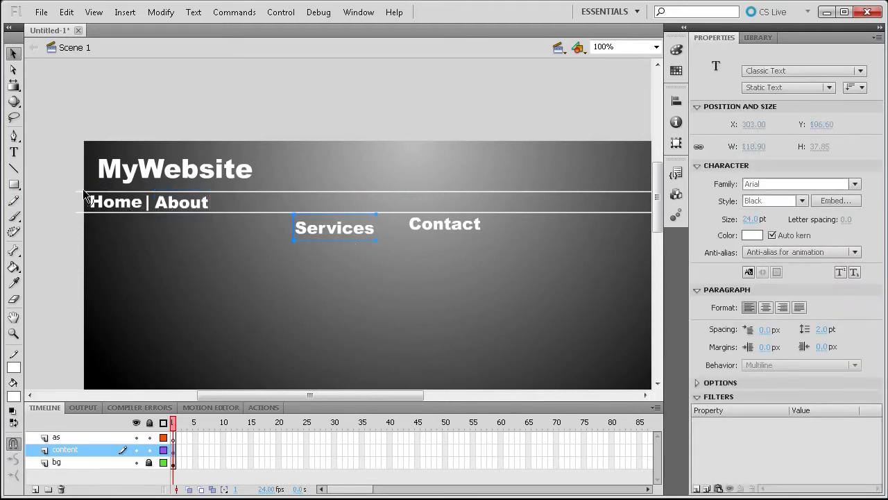
pyautogui.click(148, 204)
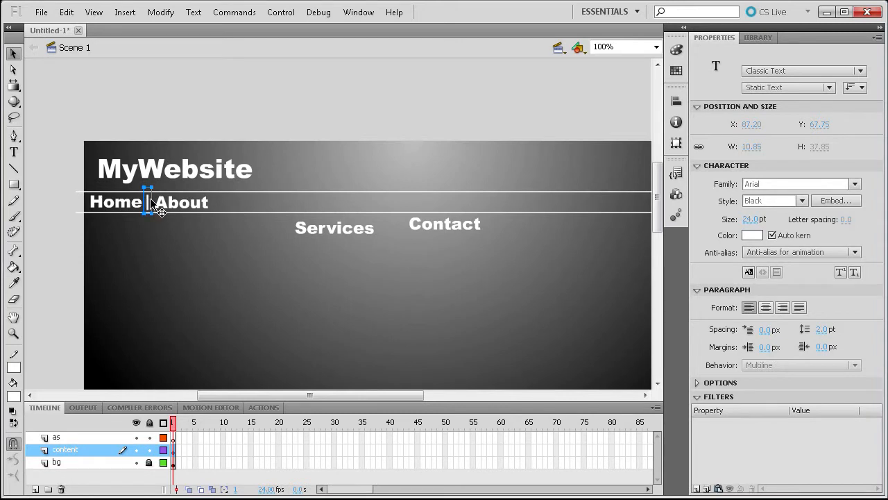
pyautogui.moveTo(150, 200); pyautogui.dragTo(182, 200)
pyautogui.click(344, 233)
pyautogui.moveTo(344, 233); pyautogui.dragTo(257, 201)
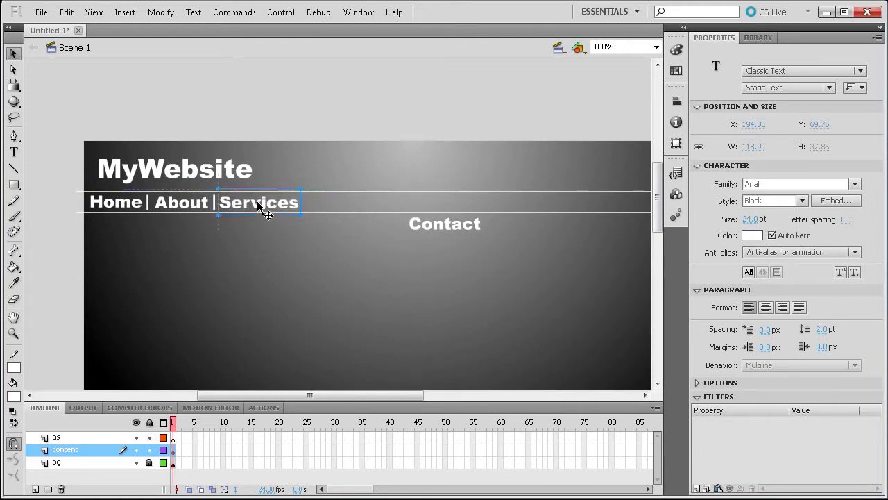
# - Copy the separator to just after Services and move the Contact text behind it at X 320.95, Y 69.75
pyautogui.click(216, 202)
pyautogui.moveTo(216, 203); pyautogui.dragTo(303, 196)
pyautogui.moveTo(464, 234); pyautogui.dragTo(345, 202)
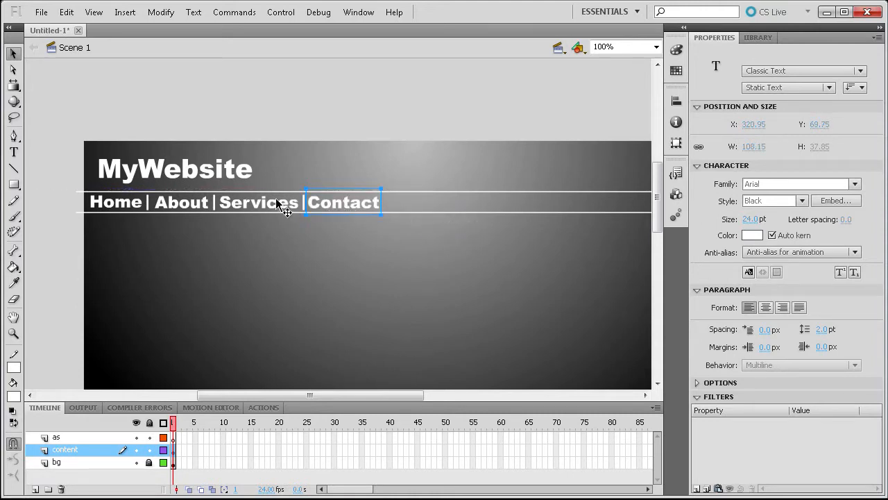
# - Place another copy of the "|" separator right after Contact at X 429.15, Y 67.75
pyautogui.click(305, 202)
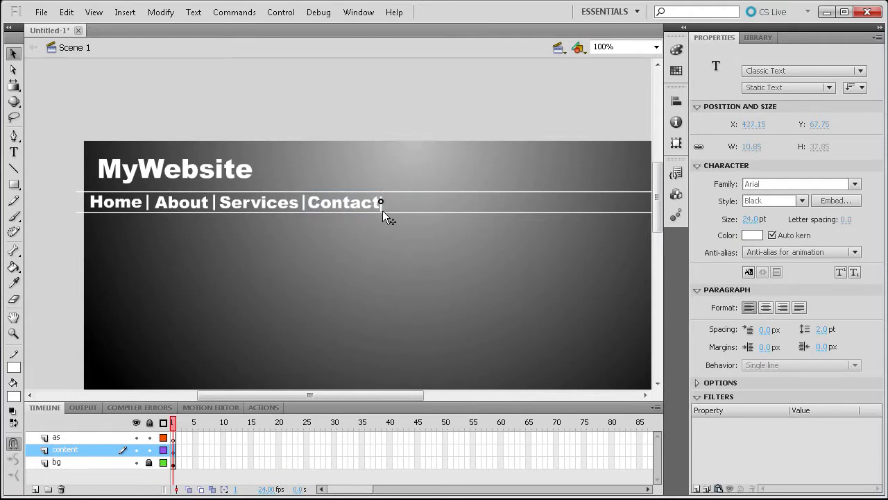
pyautogui.moveTo(386, 209); pyautogui.dragTo(386, 209)
pyautogui.moveTo(347, 395)
pyautogui.mouseDown()
pyautogui.moveTo(418, 409)
pyautogui.moveTo(302, 403)
pyautogui.moveTo(427, 399)
pyautogui.moveTo(357, 395)
pyautogui.mouseUp()
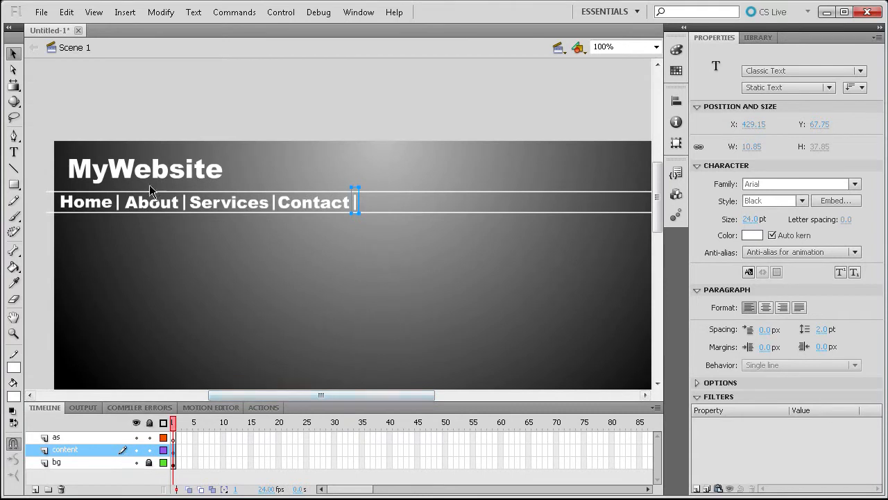
pyautogui.moveTo(352, 400)
pyautogui.mouseDown()
pyautogui.moveTo(371, 402)
pyautogui.moveTo(350, 405)
pyautogui.mouseUp()
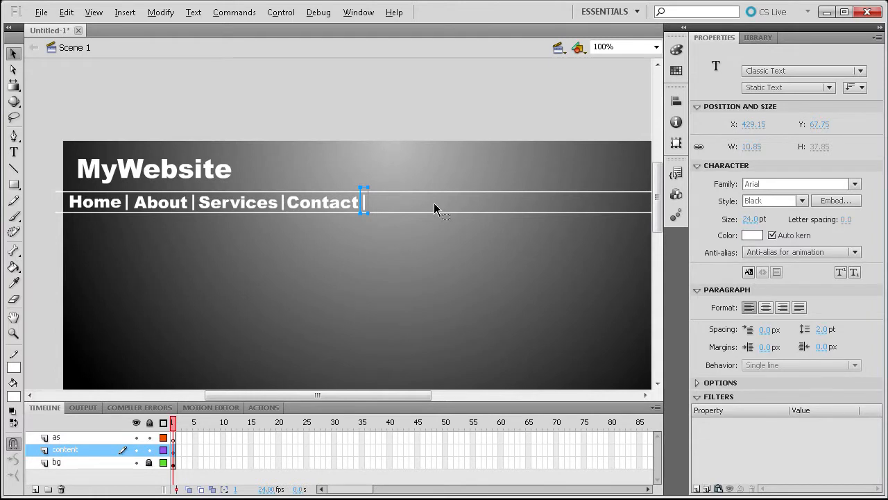
# - Start a new text with the Text tool below the Home menu item
pyautogui.scroll(-3, 434, 208)
pyautogui.click(656, 47)
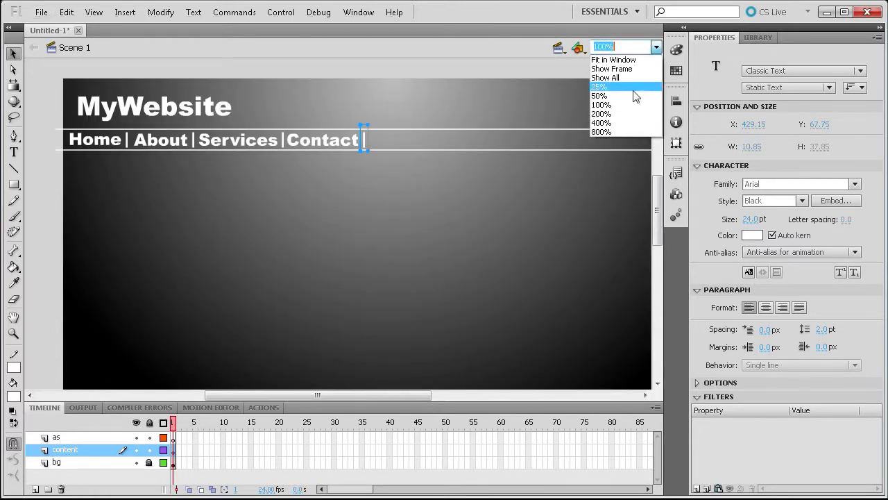
pyautogui.click(634, 95)
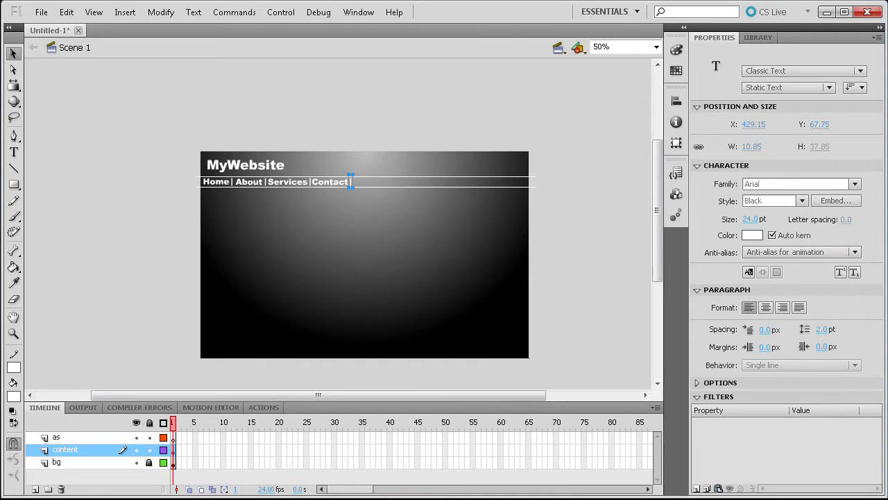
pyautogui.click(13, 152)
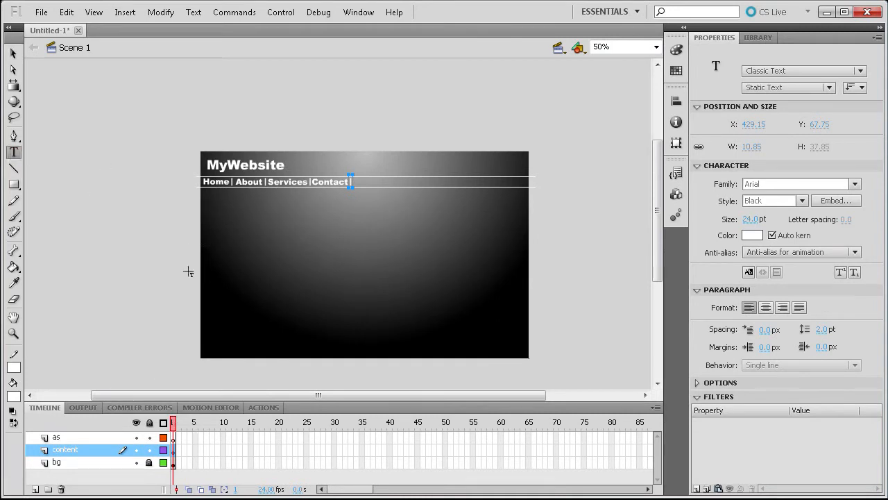
pyautogui.click(209, 202)
pyautogui.click(214, 202)
# - Switch to the lipsum.com page in the browser, look over the selected Lorem Ipsum paragraphs and return to Flash
pyautogui.hotkey('alt', 'Tab')
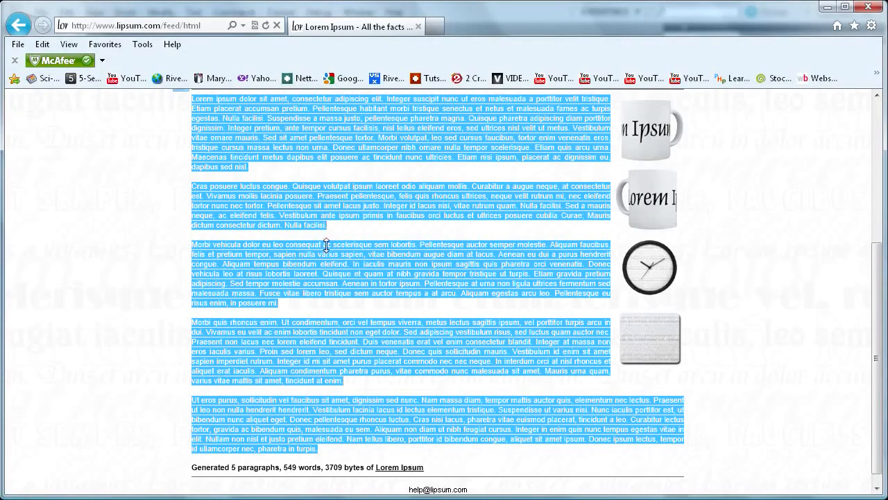
pyautogui.scroll(5, 326, 245)
pyautogui.scroll(-2, 291, 288)
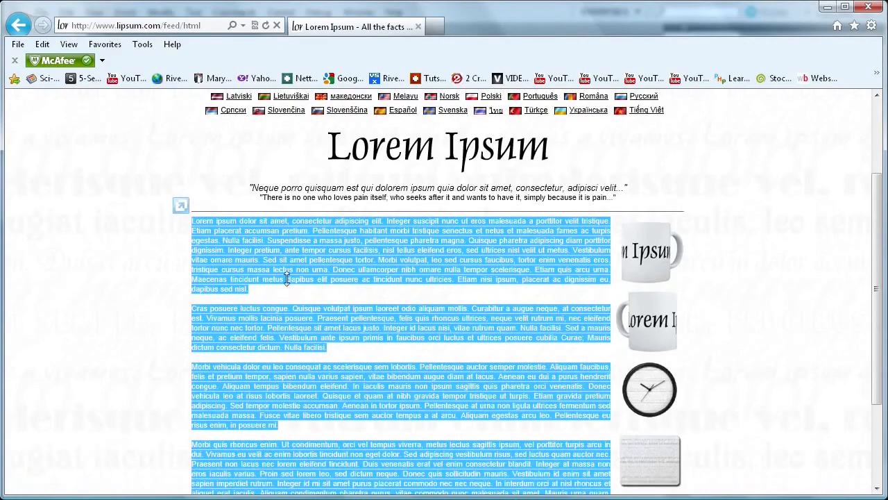
pyautogui.scroll(-3, 286, 275)
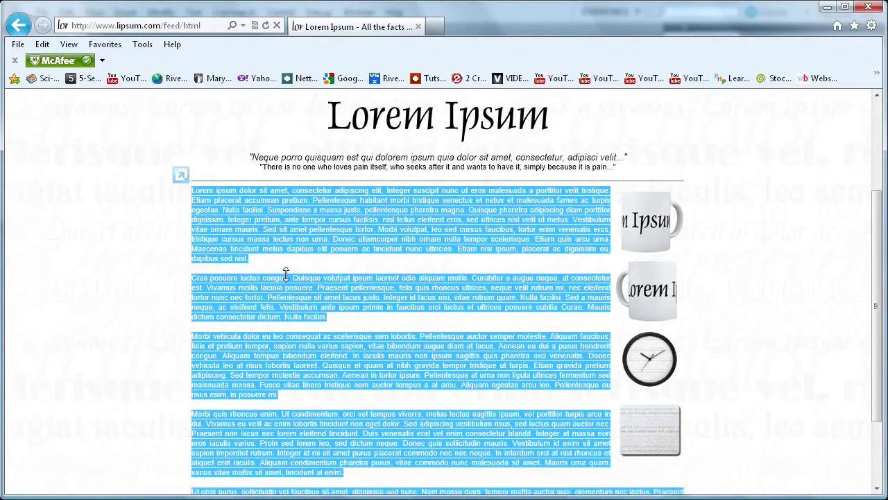
pyautogui.scroll(4, 286, 275)
pyautogui.scroll(-3, 286, 275)
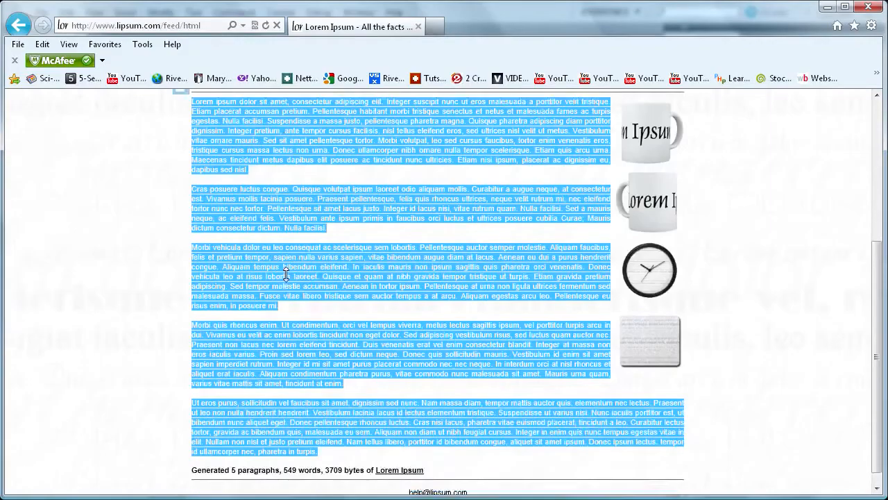
pyautogui.scroll(1, 286, 275)
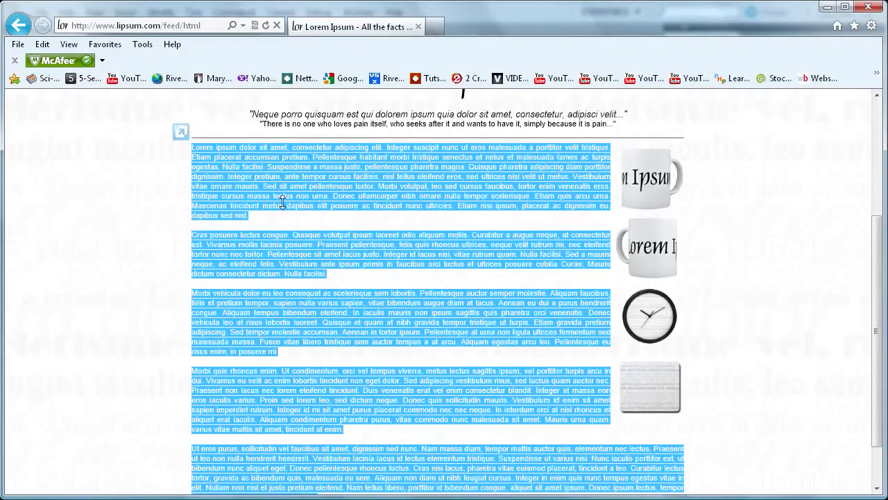
pyautogui.hotkey('alt', 'Tab')
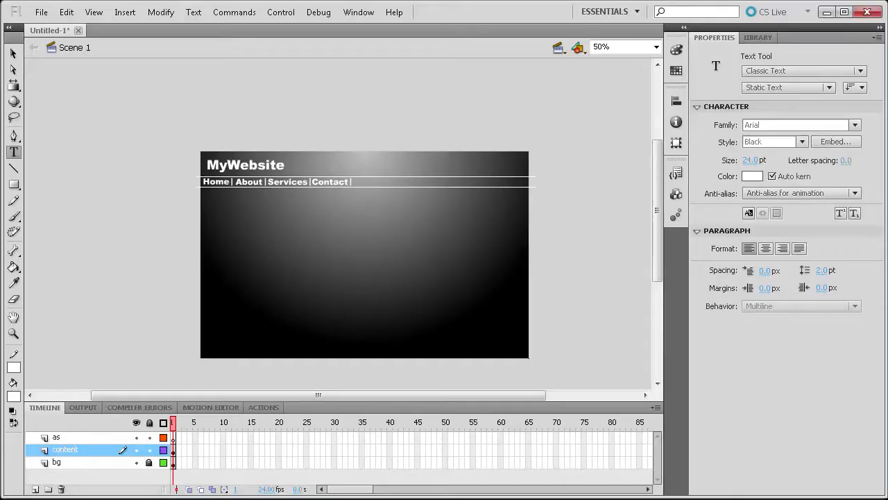
# - Paste the copied Lorem Ipsum paragraphs into a new text at X 56, Y 141.55 and enter a 14 pt text size
pyautogui.click(222, 204)
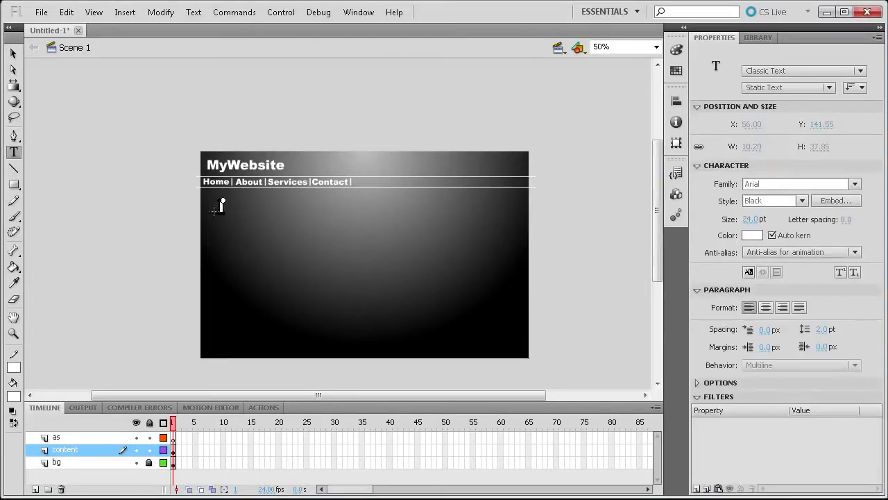
pyautogui.hotkey('ctrl', 'v')
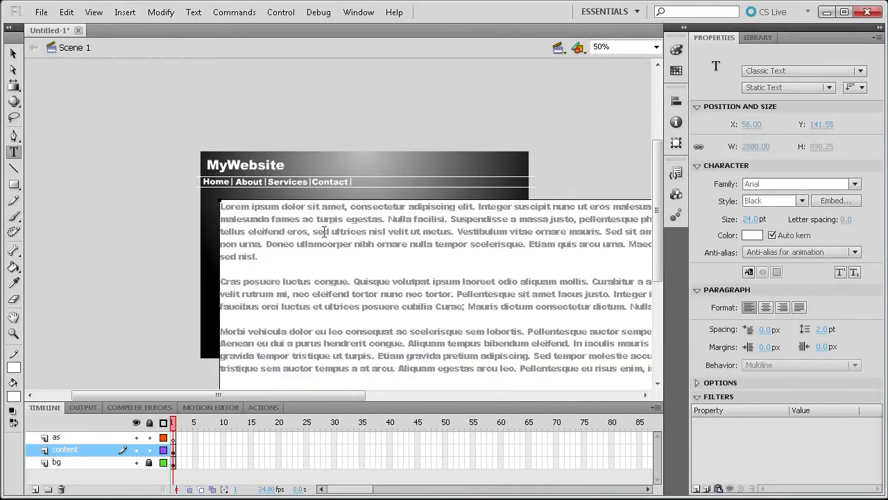
pyautogui.click(755, 219)
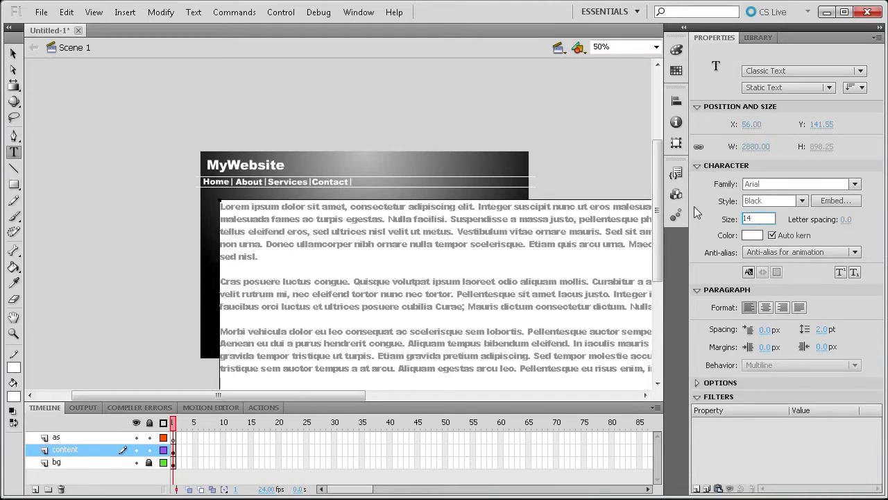
pyautogui.write('14')
pyautogui.press('Return')
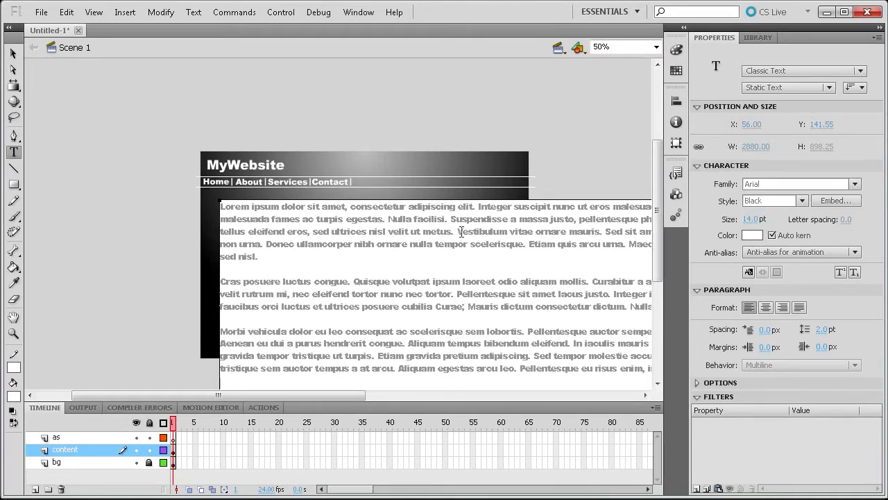
# - Select all the pasted Lorem Ipsum paragraphs and set their size to 14 pt
pyautogui.scroll(-4, 392, 222)
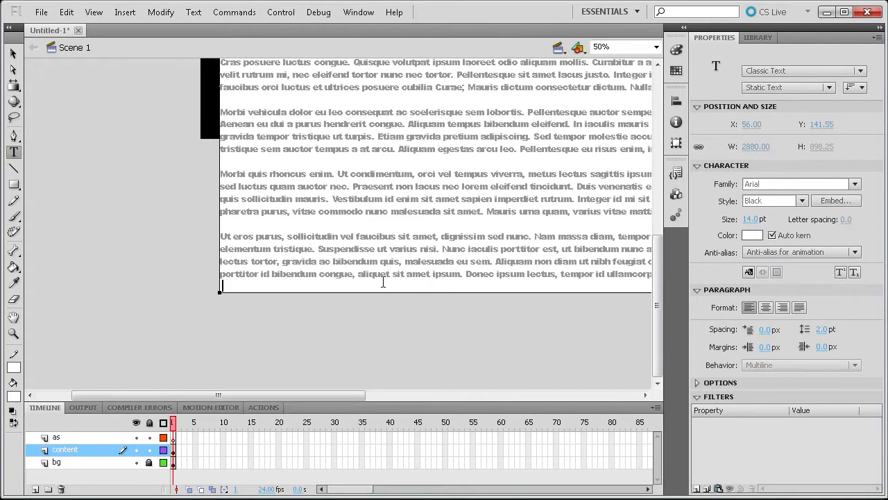
pyautogui.click(657, 47)
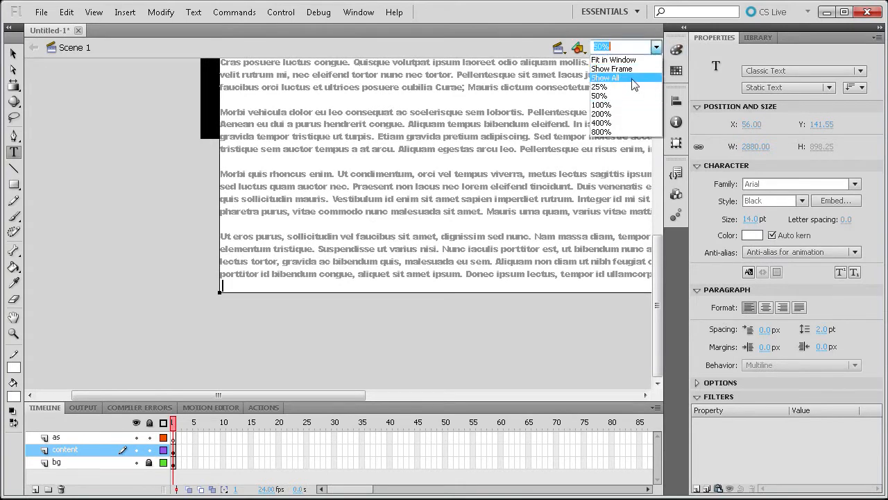
pyautogui.click(625, 87)
pyautogui.moveTo(521, 334); pyautogui.dragTo(161, 164)
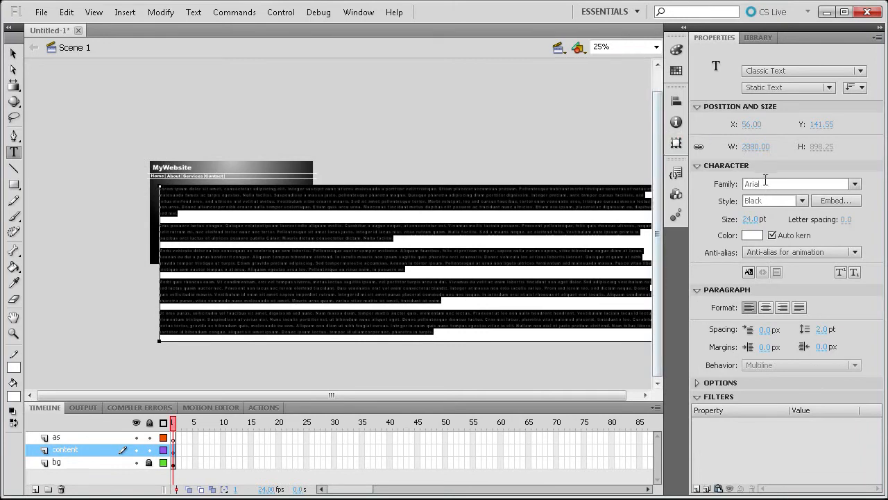
pyautogui.click(756, 219)
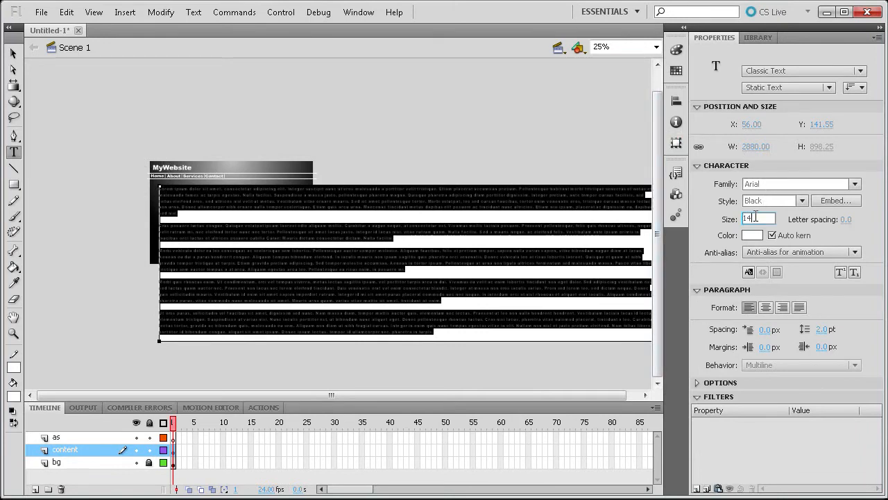
pyautogui.press('Return')
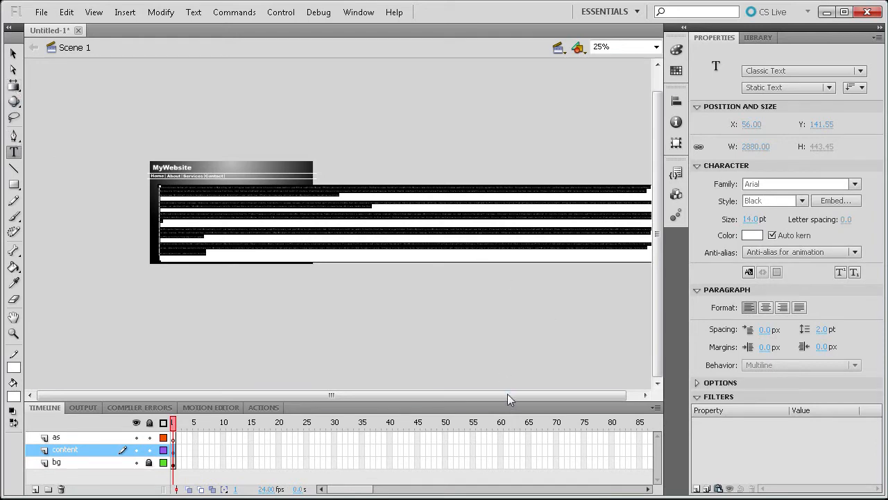
# - Narrow the Lorem Ipsum text block to a width of about 480 and move it below the menu to X 26, Y 117.55
pyautogui.moveTo(508, 394); pyautogui.dragTo(540, 402)
pyautogui.moveTo(569, 260); pyautogui.dragTo(228, 242)
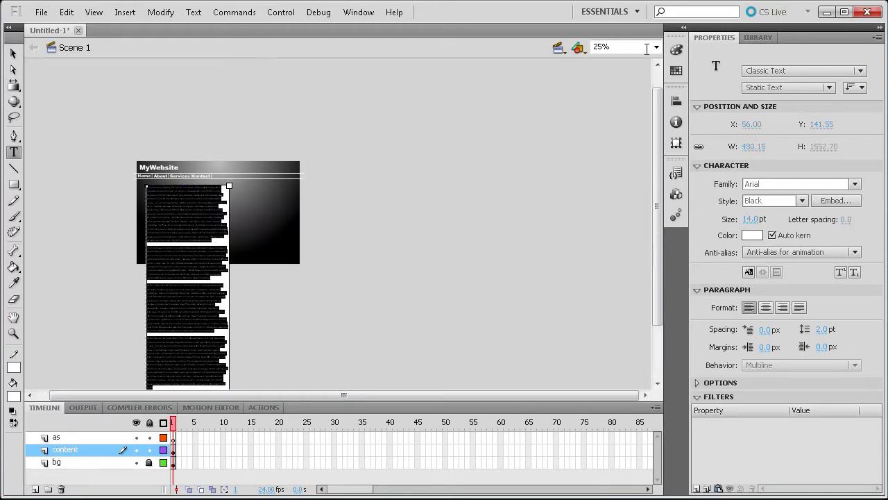
pyautogui.click(659, 45)
pyautogui.click(609, 95)
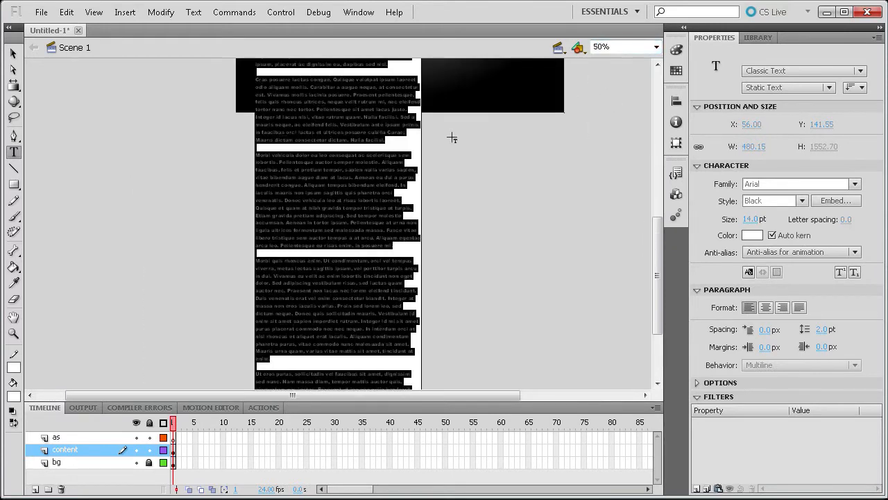
pyautogui.scroll(3, 507, 175)
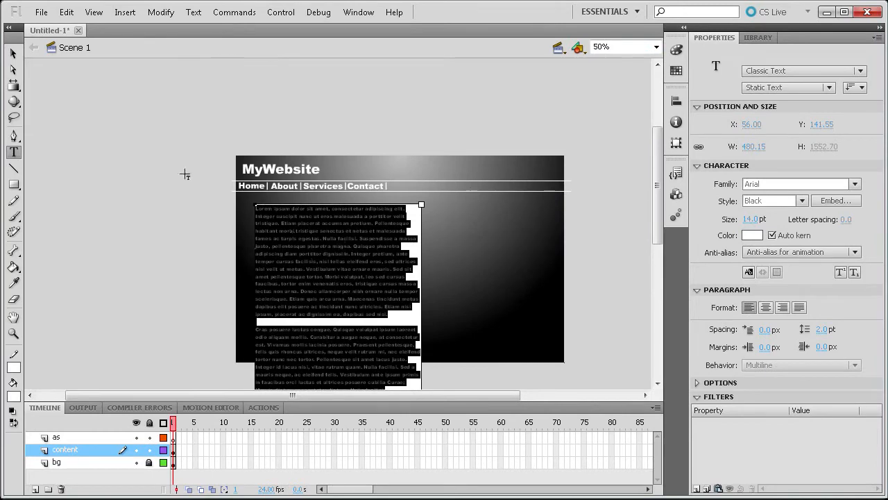
pyautogui.click(12, 54)
pyautogui.moveTo(323, 265)
pyautogui.mouseDown()
pyautogui.moveTo(310, 255)
pyautogui.moveTo(317, 258)
pyautogui.mouseUp()
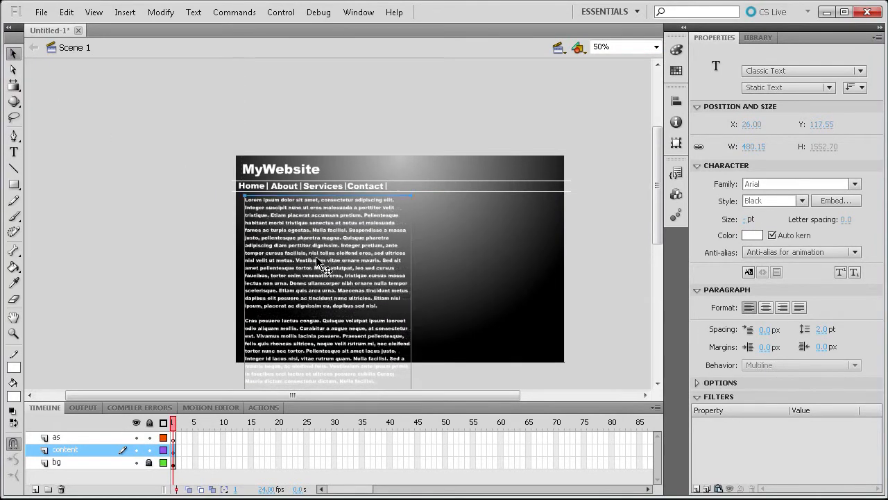
# - Widen the Lorem Ipsum text block to a width of about 598
pyautogui.click(13, 152)
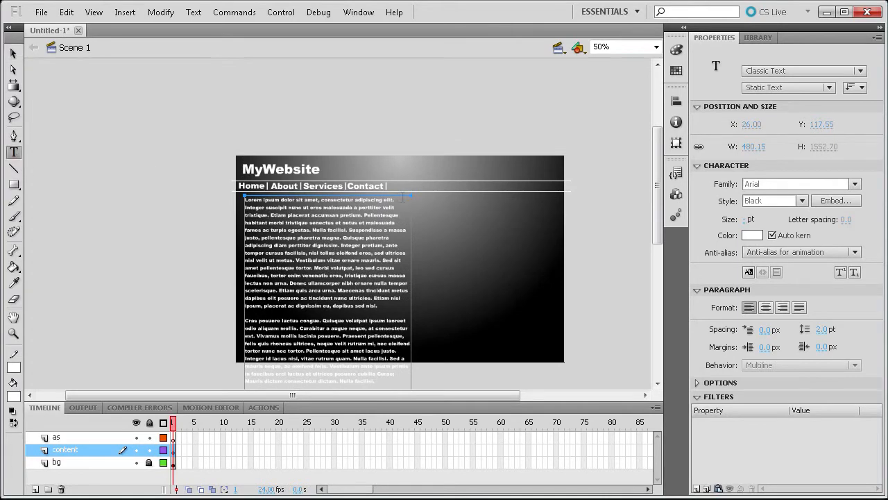
pyautogui.scroll(-6, 485, 277)
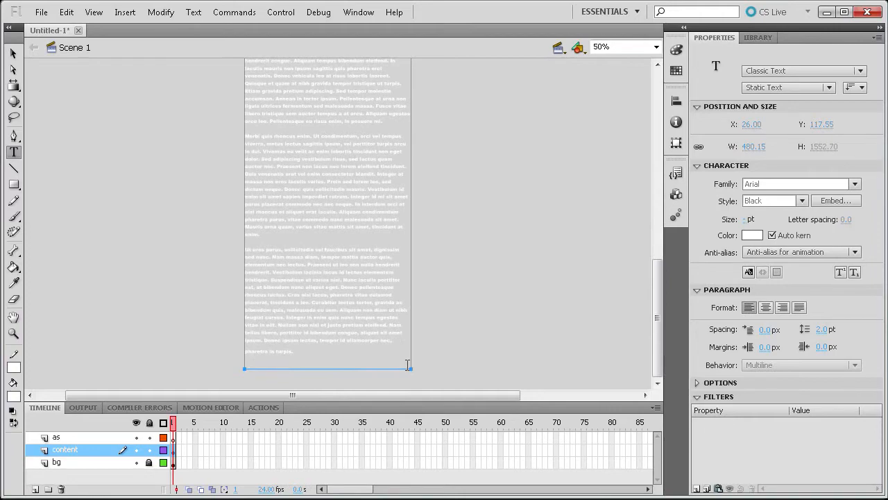
pyautogui.click(411, 368)
pyautogui.moveTo(414, 368); pyautogui.dragTo(447, 369)
pyautogui.scroll(6, 451, 299)
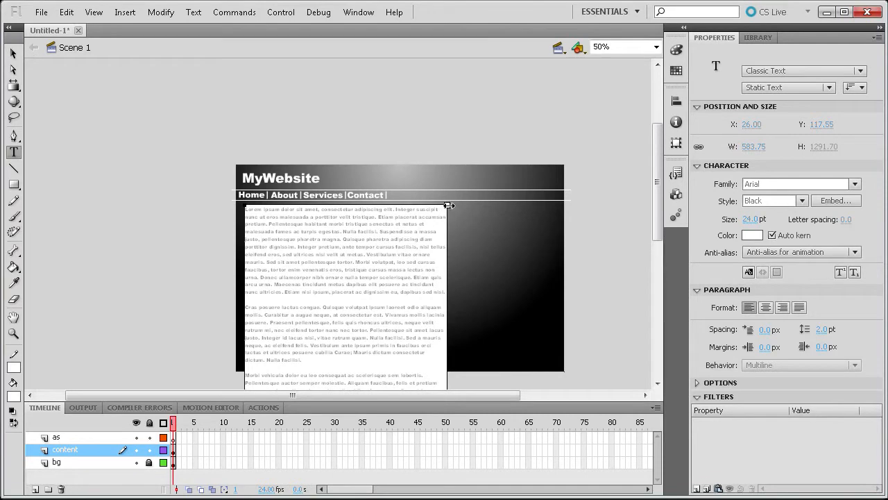
pyautogui.moveTo(451, 205); pyautogui.dragTo(452, 206)
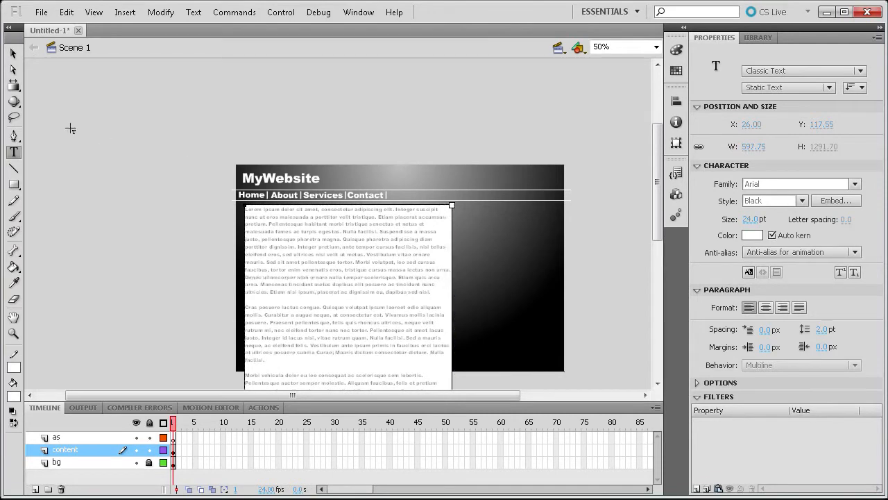
# - Delete every Lorem Ipsum paragraph after the second one, including the empty line left at the end
pyautogui.scroll(-10, 278, 333)
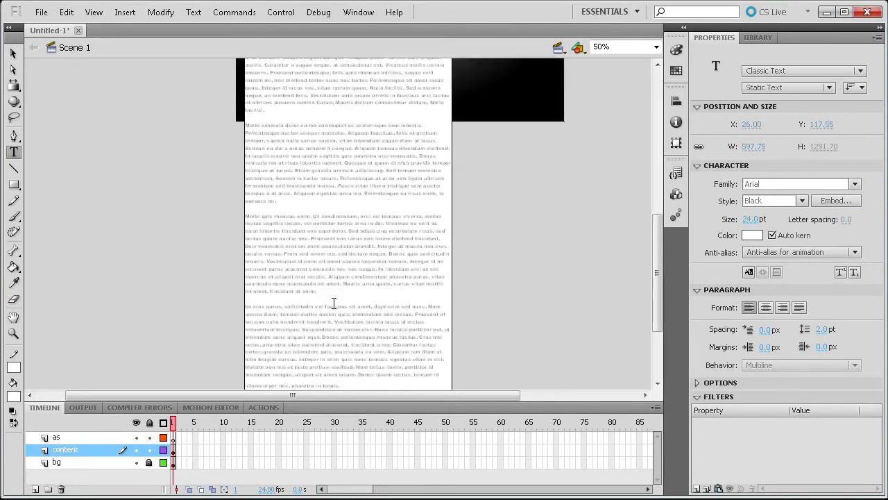
pyautogui.moveTo(278, 273); pyautogui.dragTo(205, 39)
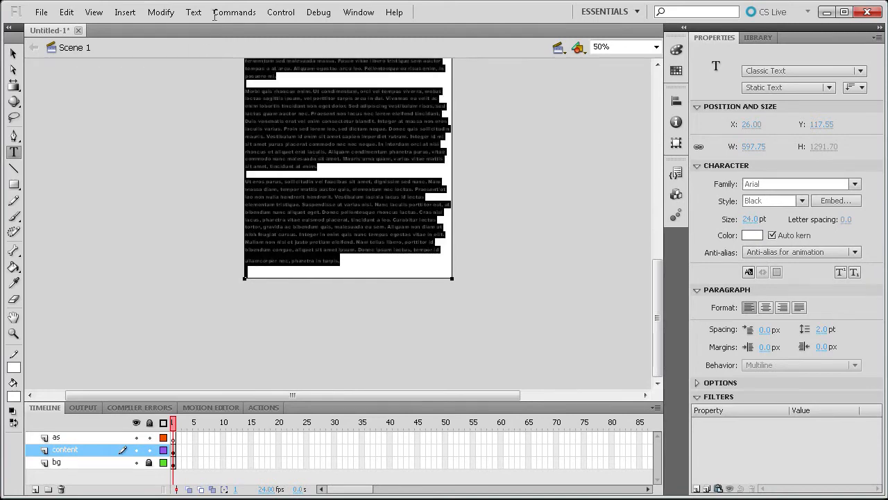
pyautogui.moveTo(245, 61); pyautogui.dragTo(246, 83)
pyautogui.press('Delete')
pyautogui.scroll(5, 300, 90)
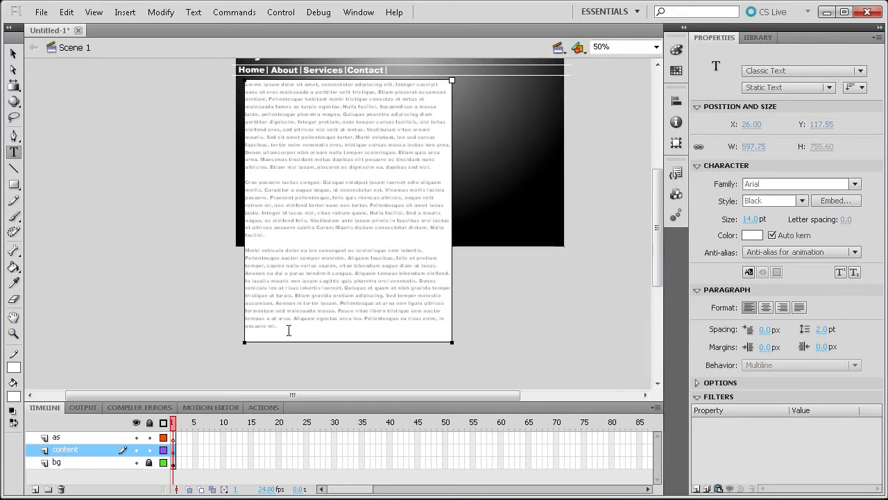
pyautogui.moveTo(290, 329); pyautogui.dragTo(226, 252)
pyautogui.press('Delete')
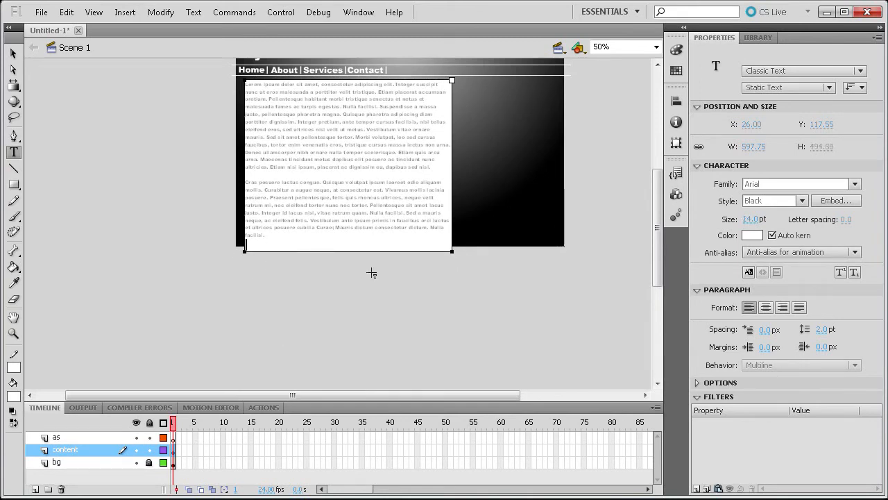
pyautogui.press('BackSpace')
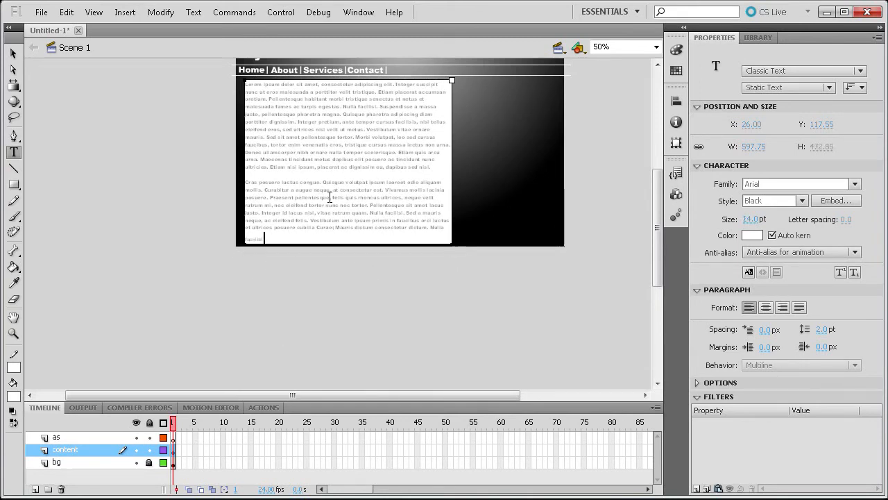
pyautogui.scroll(2, 326, 186)
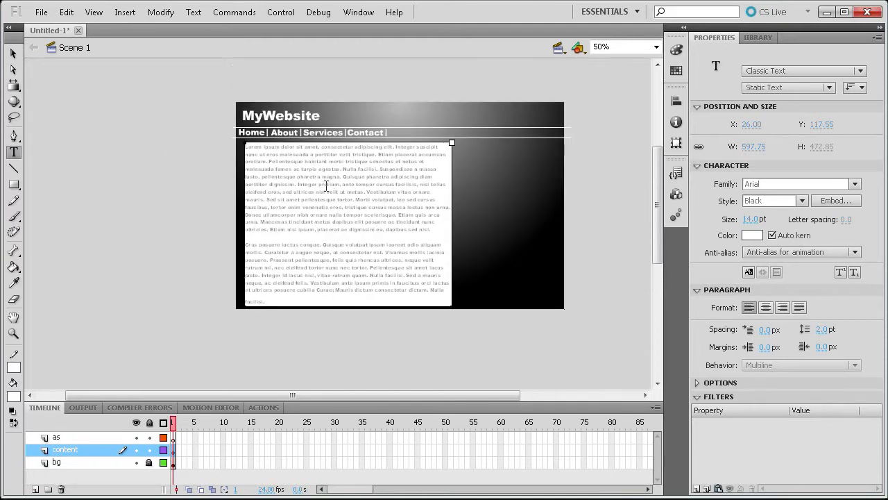
# - Nudge the shortened Lorem Ipsum text block two pixels left to X 24
pyautogui.click(13, 54)
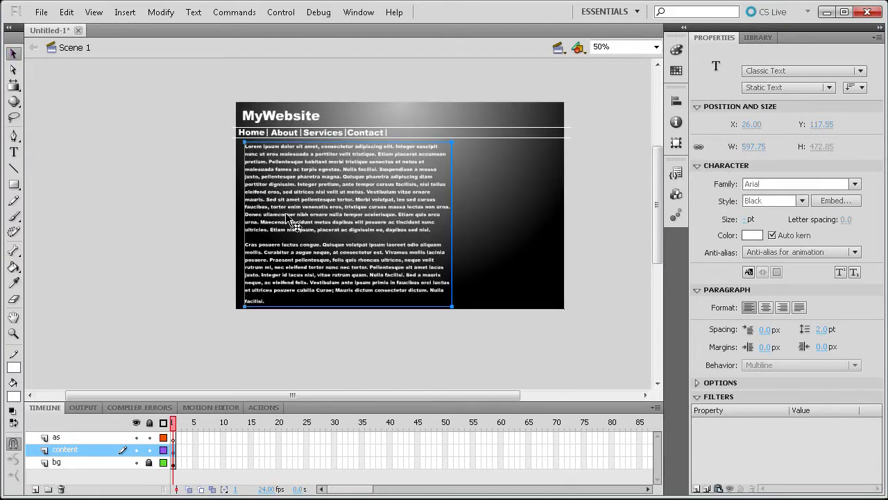
pyautogui.press('Left')
pyautogui.press('Left')
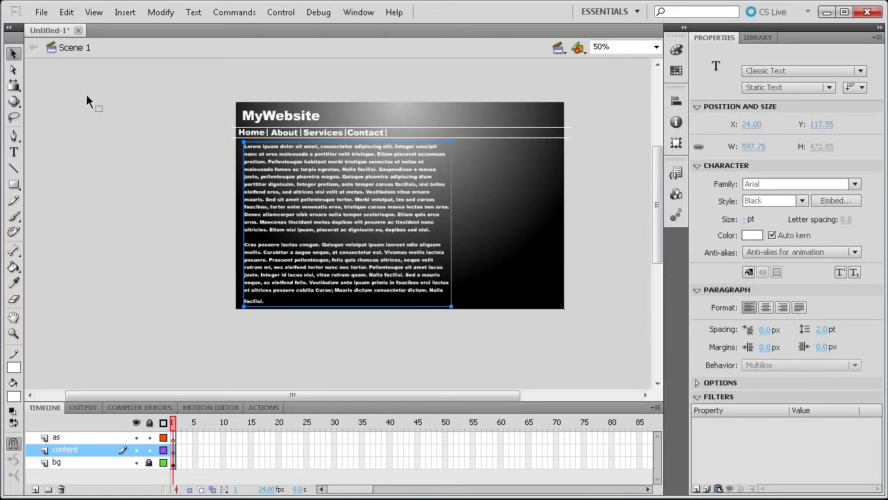
# - Import the green and red light bulb photos, dreamstimefree_349033 and dreamstimefree_349138, from the Stock Photos folder into the library
pyautogui.click(41, 12)
pyautogui.moveTo(112, 229)
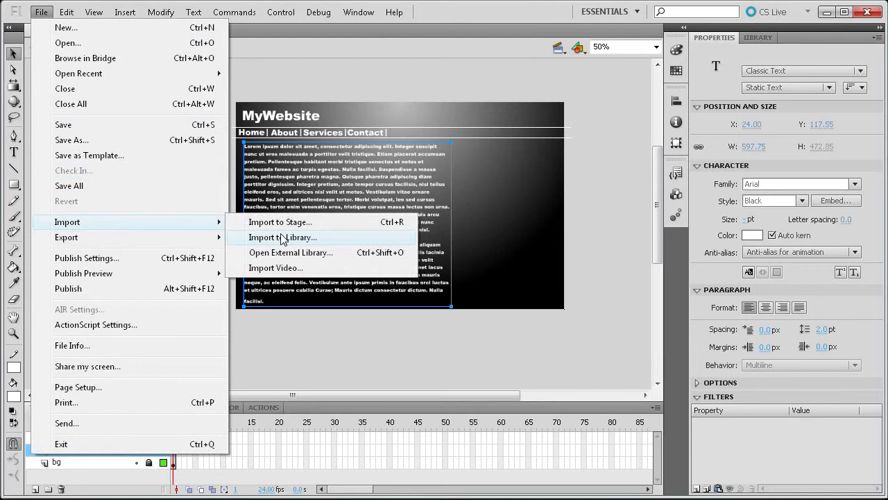
pyautogui.click(282, 238)
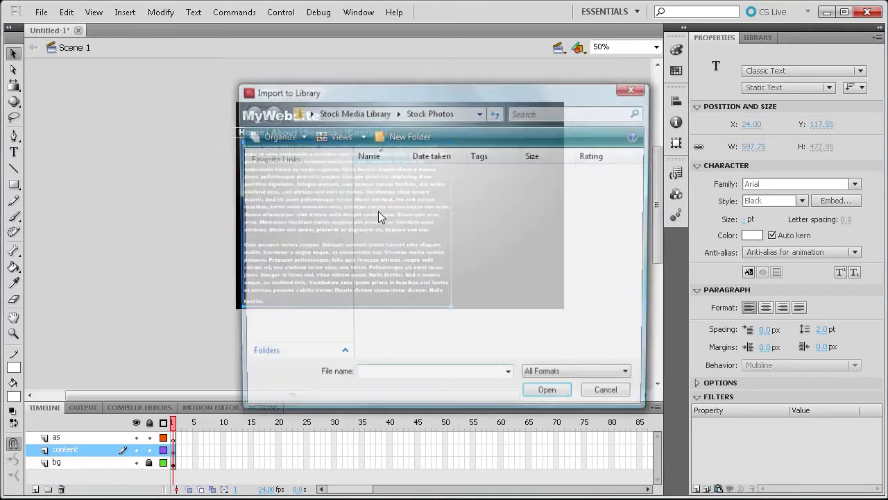
pyautogui.click(508, 265)
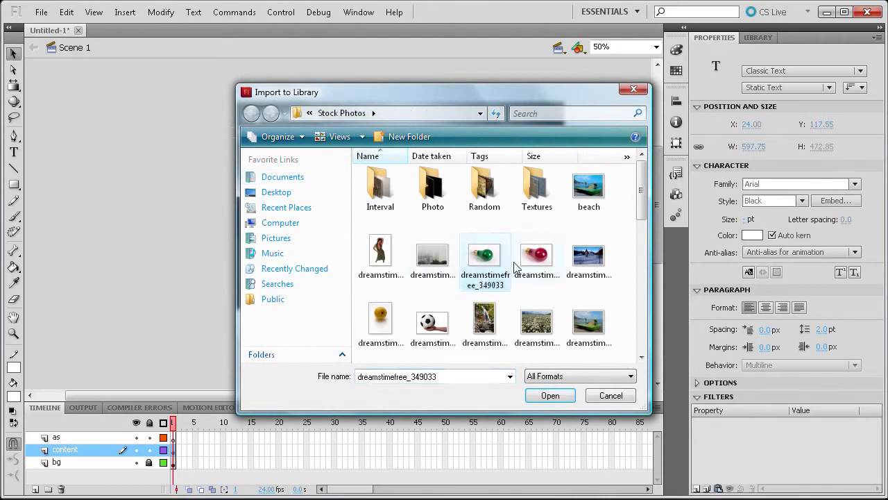
pyautogui.keyDown('ctrl'); pyautogui.click(527, 267); pyautogui.keyUp('ctrl')
pyautogui.click(550, 395)
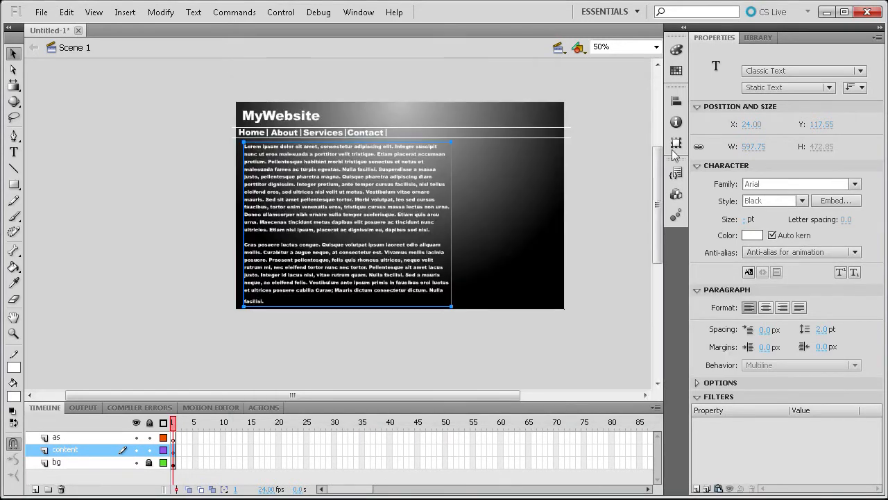
# - Place the green bulb image dreamstimefree_349033.jpg from the library on the stage over the content area
pyautogui.click(760, 37)
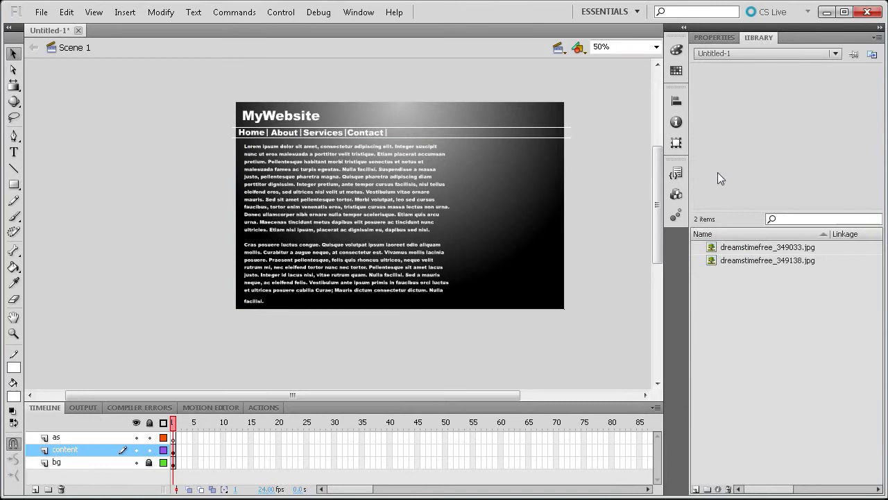
pyautogui.click(744, 252)
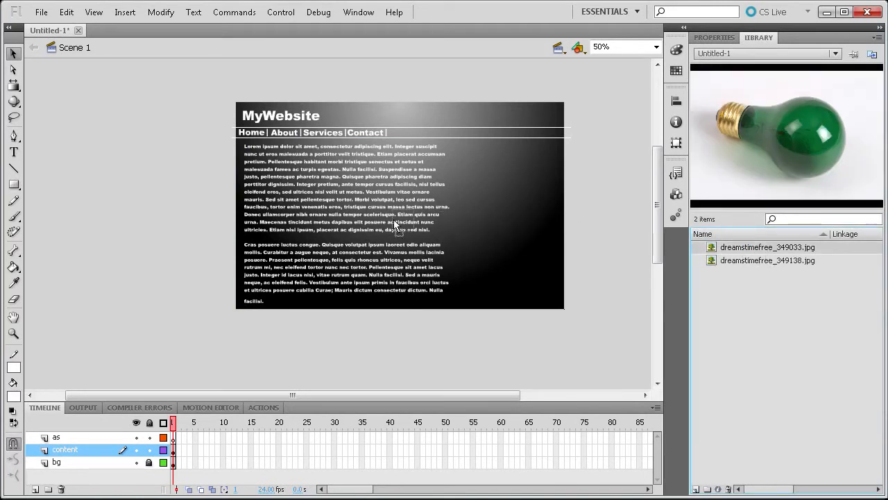
pyautogui.moveTo(384, 220); pyautogui.dragTo(381, 222)
pyautogui.moveTo(165, 123); pyautogui.dragTo(470, 297)
pyautogui.moveTo(291, 135); pyautogui.dragTo(308, 177)
# - Scale the green bulb image with Free Transform to about 279 by 186 and position it beside the text at about X 638, Y 126
pyautogui.click(13, 85)
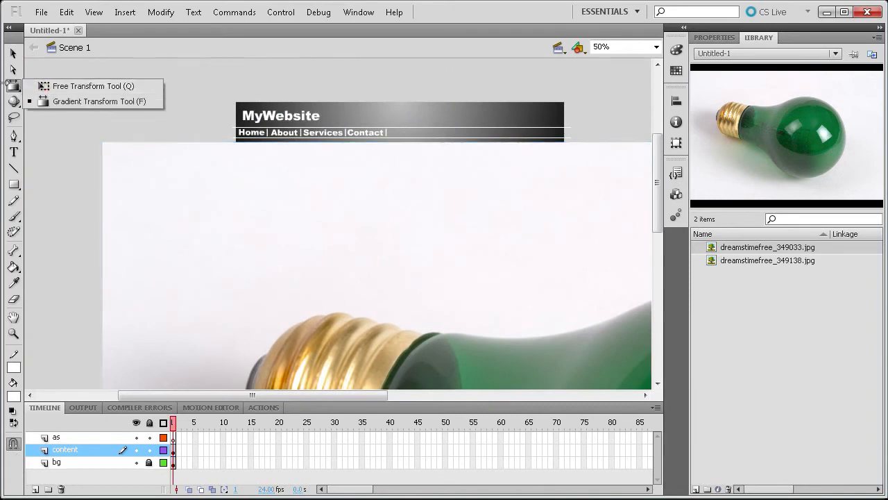
pyautogui.click(56, 88)
pyautogui.moveTo(103, 142); pyautogui.dragTo(405, 319)
pyautogui.moveTo(475, 365); pyautogui.dragTo(203, 95)
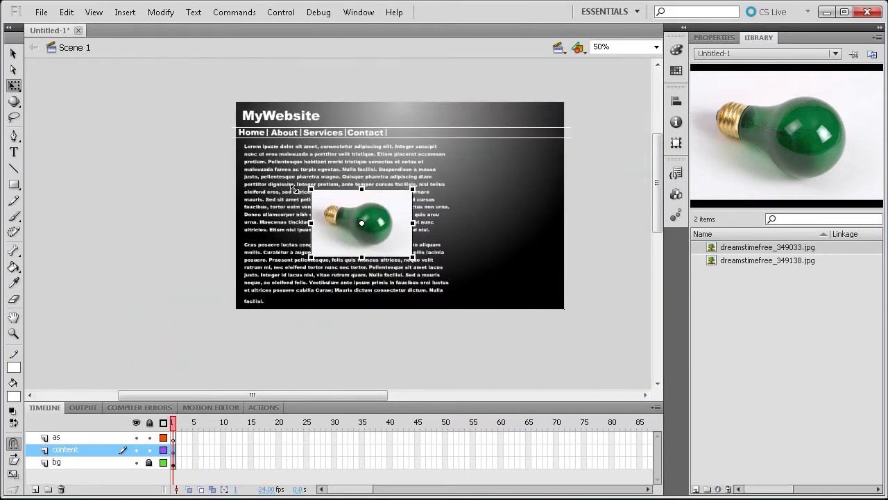
pyautogui.moveTo(288, 189); pyautogui.dragTo(281, 184)
pyautogui.moveTo(359, 221); pyautogui.dragTo(488, 192)
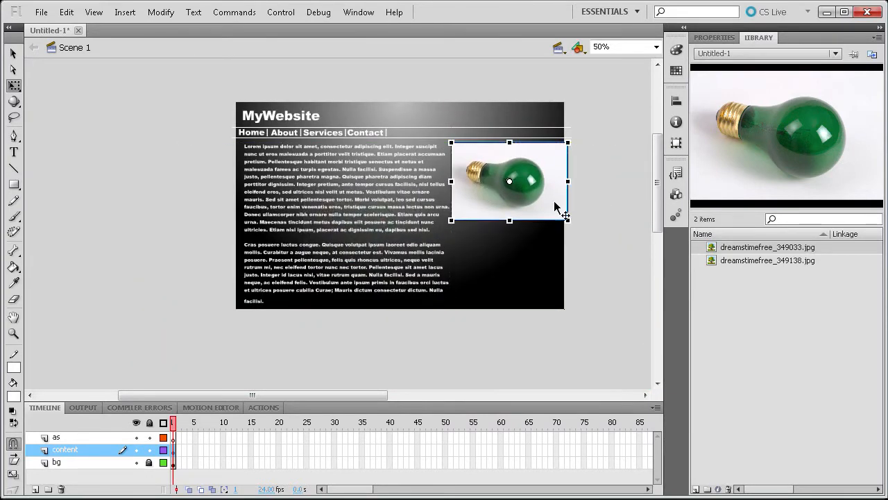
pyautogui.moveTo(567, 220); pyautogui.dragTo(524, 187)
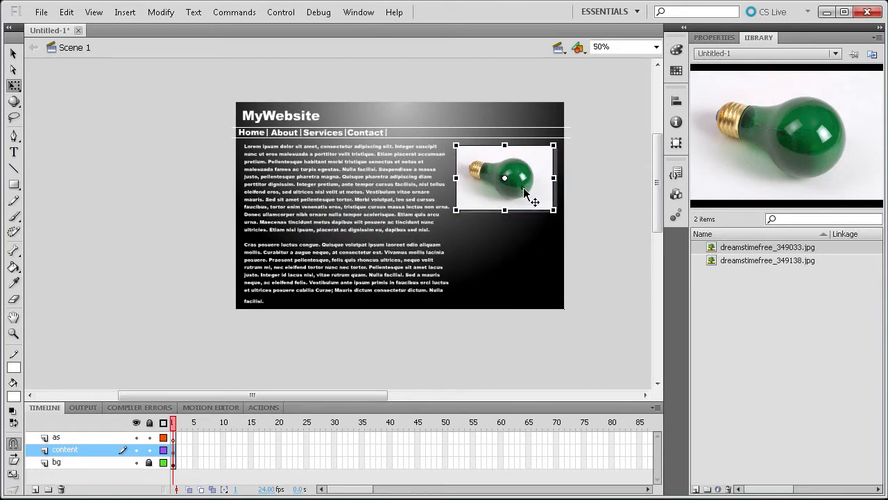
# - Select the green bulb image and copy its width value for reuse
pyautogui.click(585, 209)
pyautogui.click(508, 192)
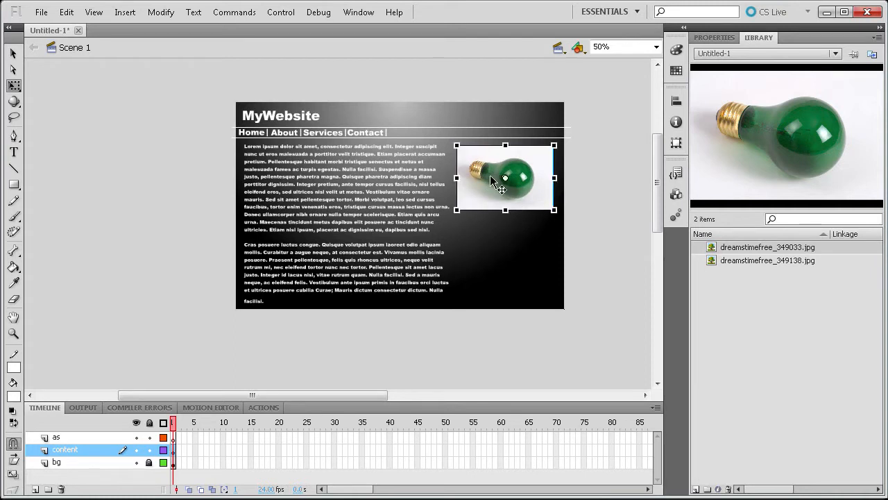
pyautogui.click(718, 40)
pyautogui.click(757, 160)
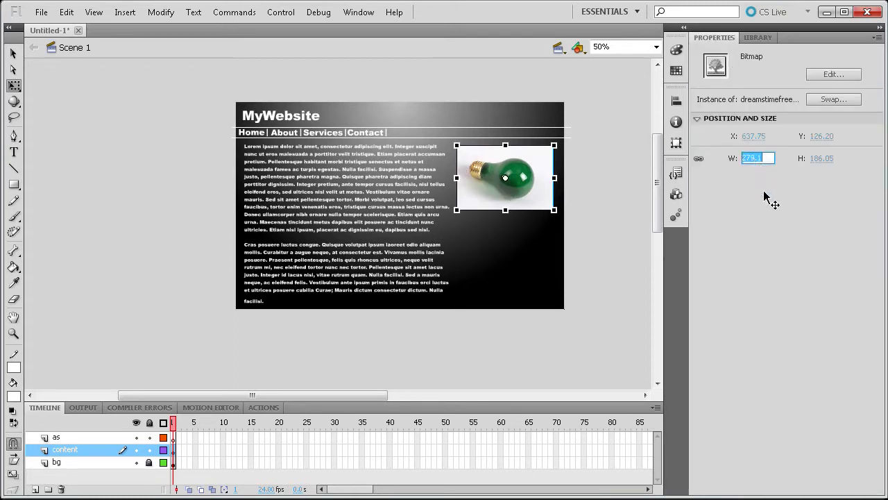
# - Place the red bulb image dreamstimefree_349138.jpg from the library on the stage and set its width to 279.1
pyautogui.click(758, 38)
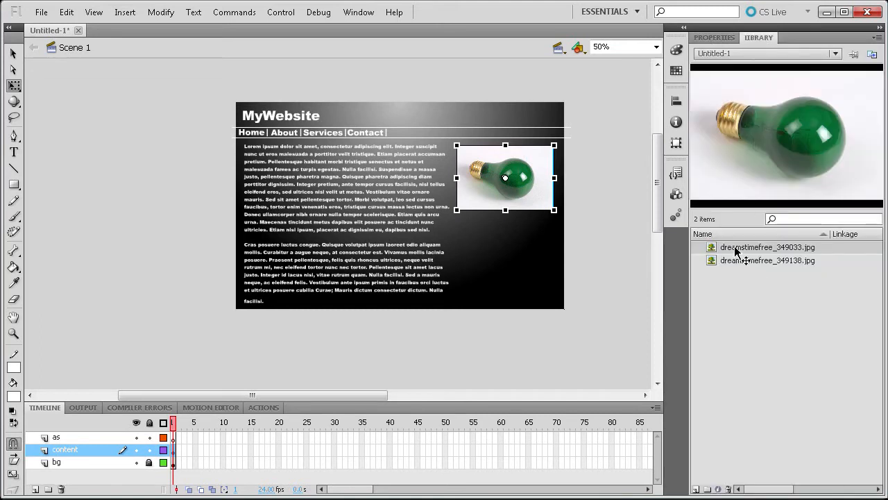
pyautogui.click(749, 261)
pyautogui.click(756, 249)
pyautogui.click(753, 261)
pyautogui.moveTo(758, 267); pyautogui.dragTo(388, 242)
pyautogui.click(714, 38)
pyautogui.click(753, 158)
pyautogui.write('279.1')
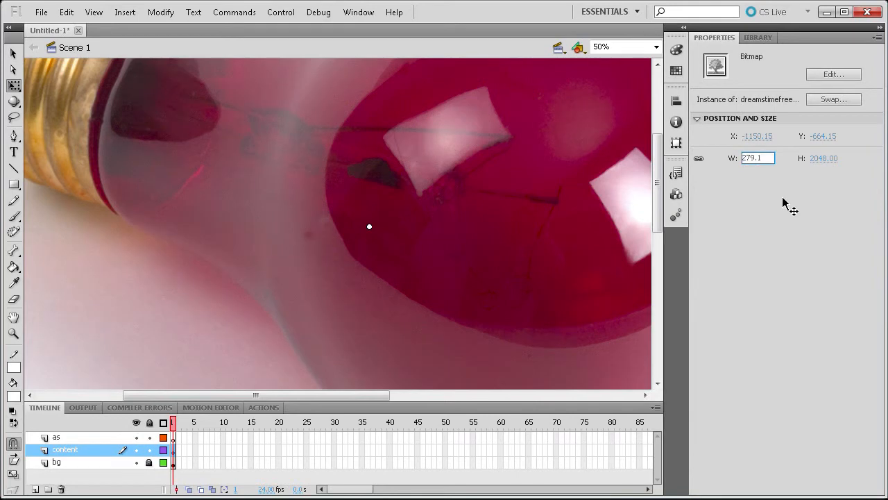
pyautogui.press('Return')
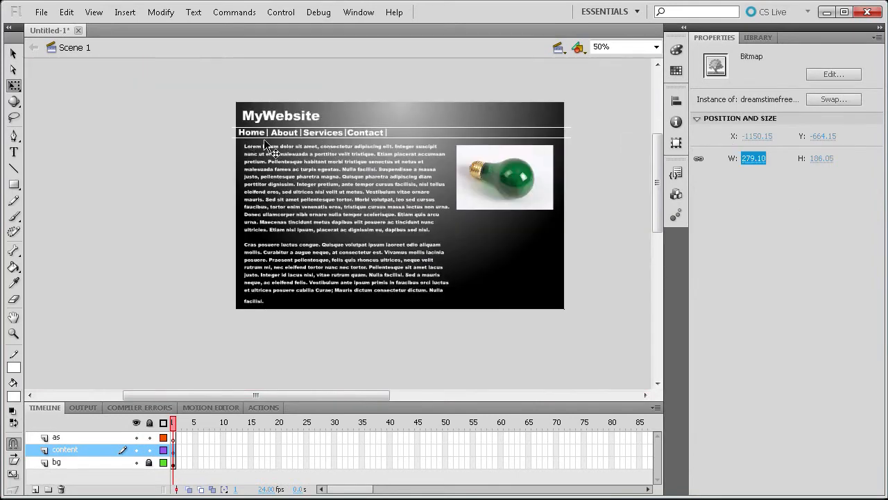
# - Move the red bulb image directly below the green one, aligned with it at X 637.75, leaving a small gap
pyautogui.click(656, 48)
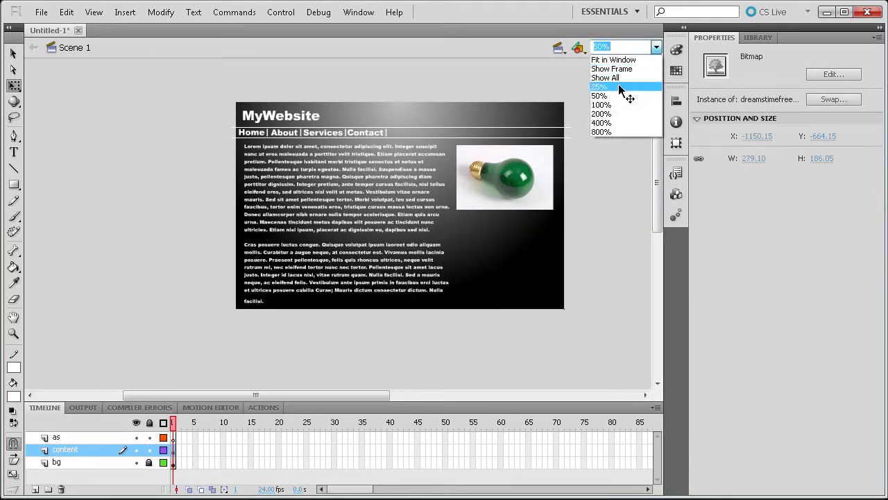
pyautogui.click(624, 79)
pyautogui.moveTo(69, 76); pyautogui.dragTo(378, 252)
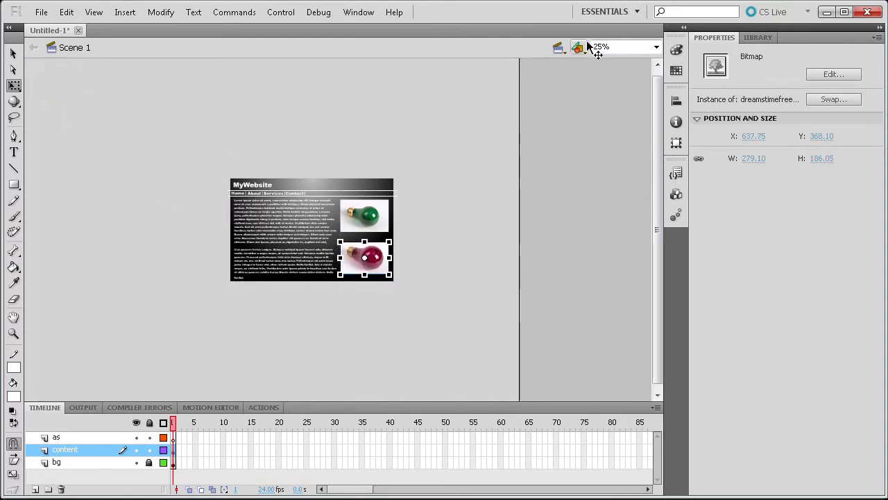
pyautogui.click(656, 47)
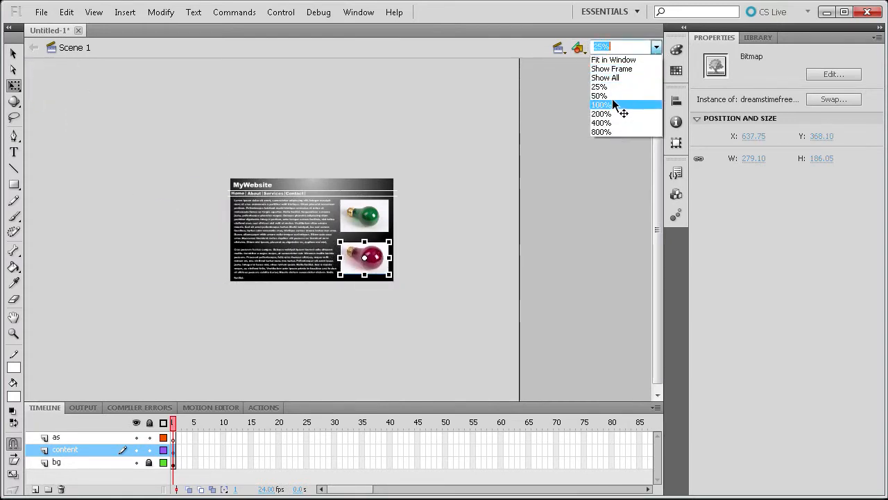
pyautogui.click(617, 95)
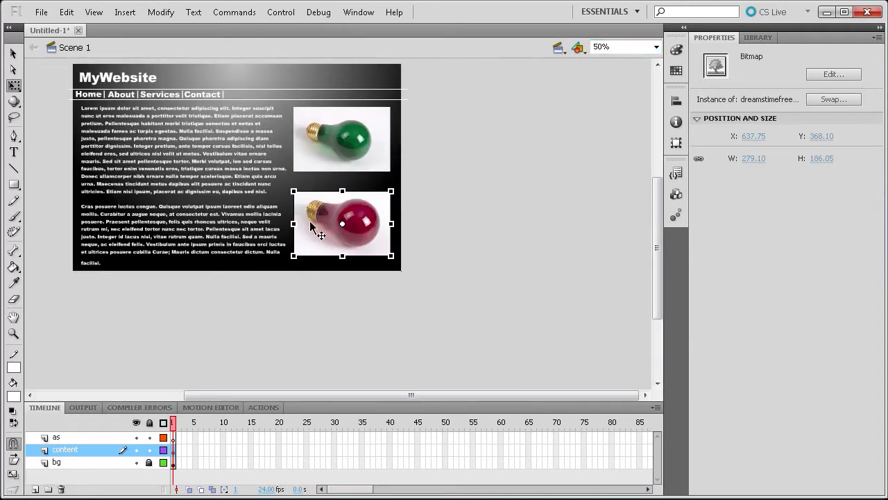
pyautogui.moveTo(318, 231); pyautogui.dragTo(318, 224)
pyautogui.click(457, 202)
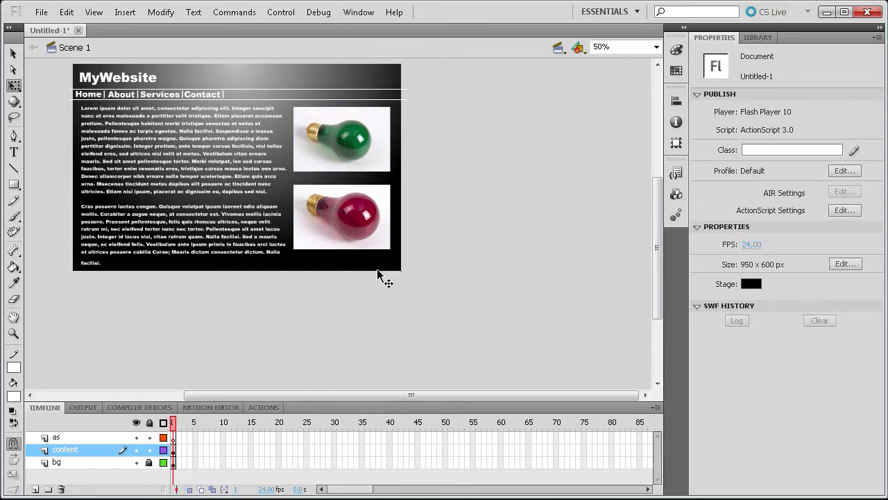
pyautogui.click(126, 79)
pyautogui.click(95, 92)
pyautogui.click(123, 97)
pyautogui.click(434, 116)
# - Nudge the Home menu text up one pixel to Y 68.75
pyautogui.click(656, 46)
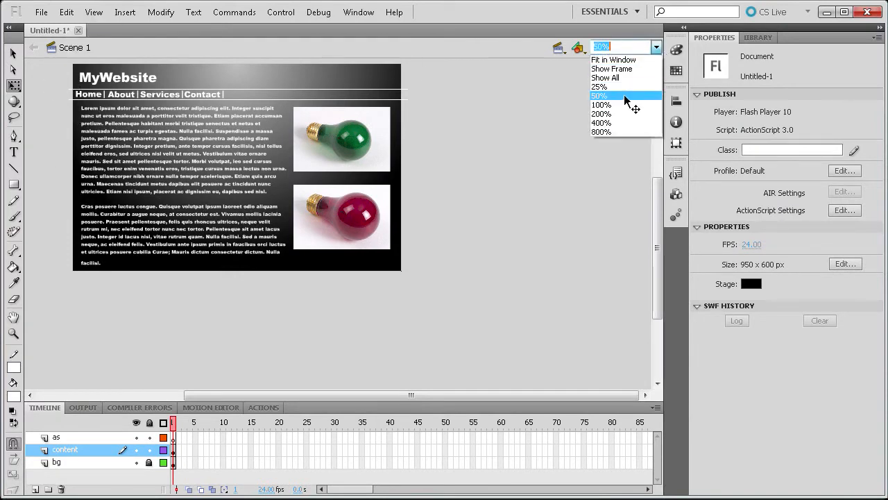
pyautogui.click(622, 104)
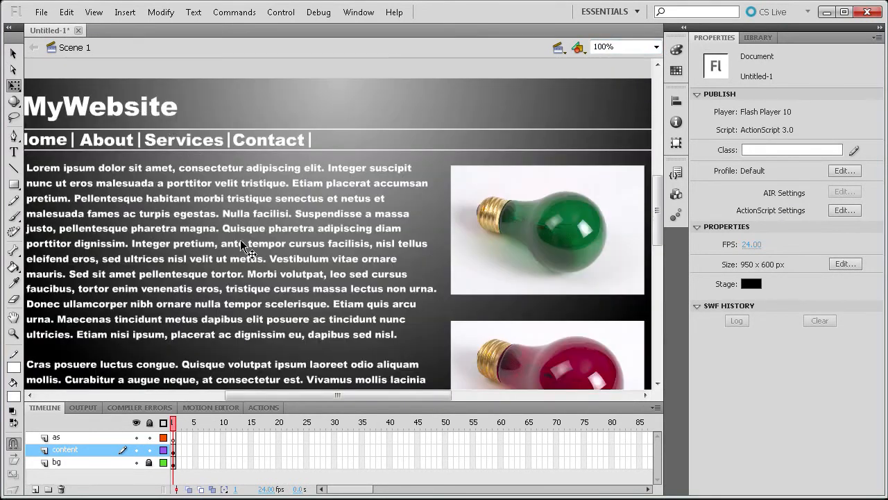
pyautogui.moveTo(328, 394); pyautogui.dragTo(308, 403)
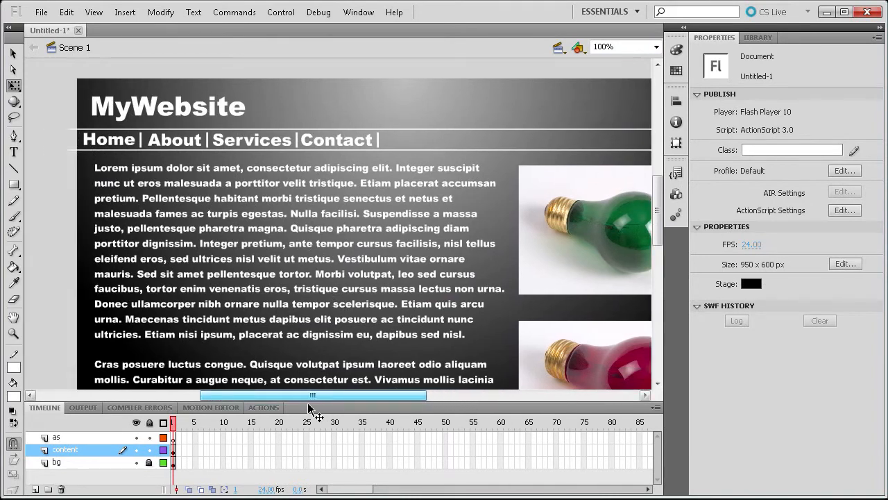
pyautogui.click(109, 147)
pyautogui.click(184, 145)
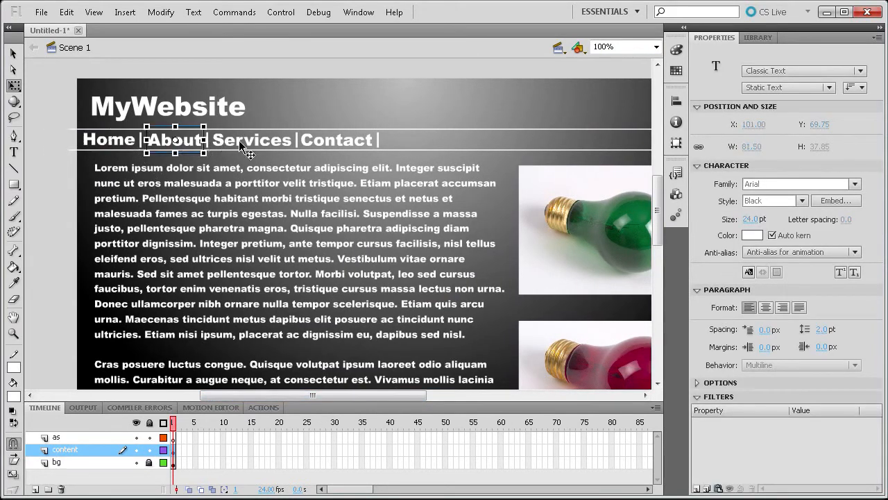
pyautogui.click(330, 143)
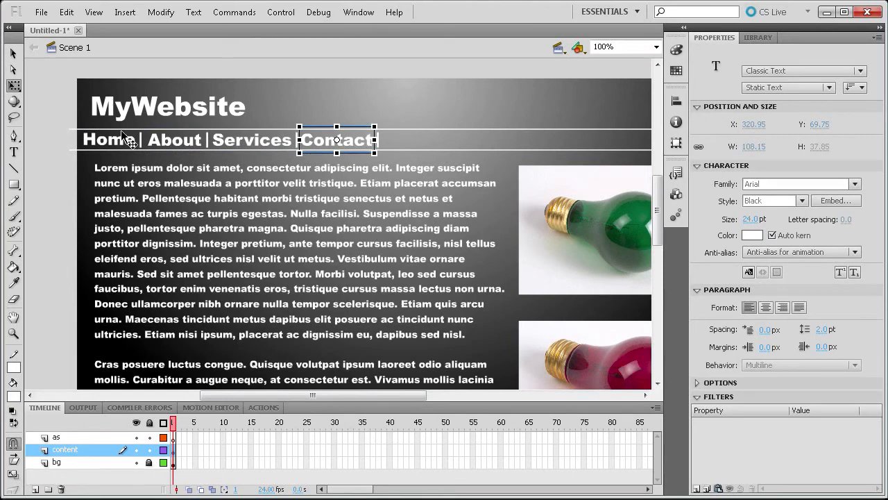
pyautogui.click(123, 137)
pyautogui.press('Up')
pyautogui.click(184, 144)
pyautogui.click(122, 144)
pyautogui.click(182, 146)
pyautogui.click(98, 143)
pyautogui.click(284, 142)
pyautogui.click(356, 143)
# - Convert the Home menu text to a button symbol named home
pyautogui.click(111, 143)
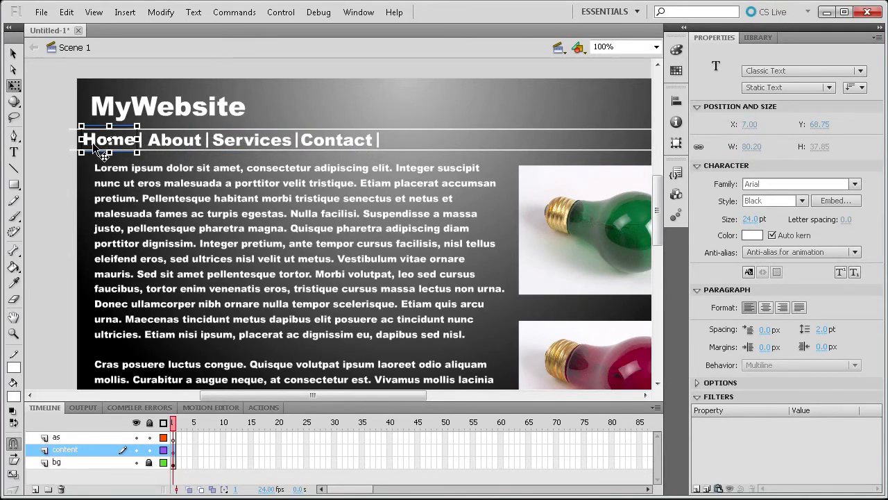
pyautogui.press('F8')
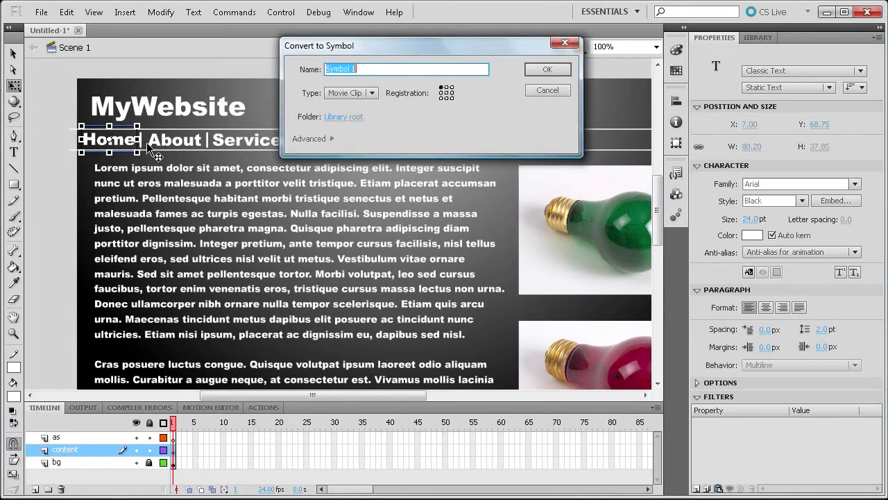
pyautogui.click(352, 93)
pyautogui.click(353, 126)
pyautogui.moveTo(356, 70); pyautogui.dragTo(337, 70)
pyautogui.write('home')
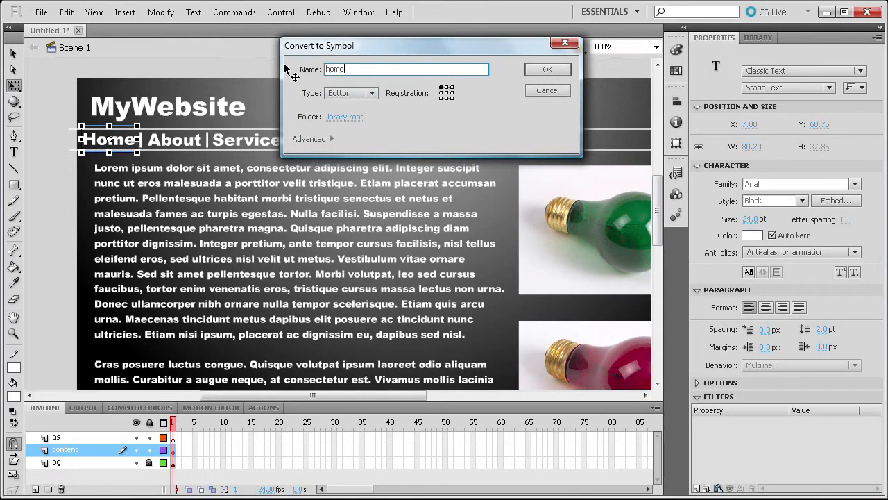
pyautogui.press('Return')
# - Convert the About menu text to a button symbol named about
pyautogui.click(178, 134)
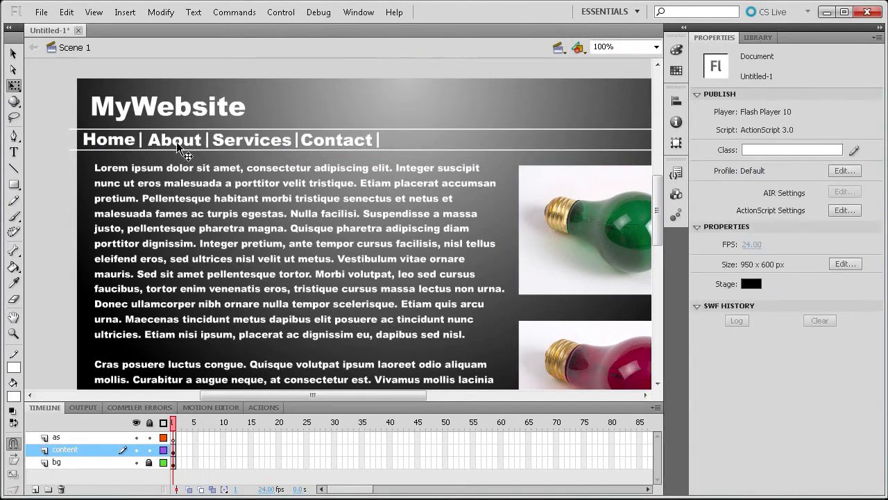
pyautogui.click(177, 143)
pyautogui.press('F8')
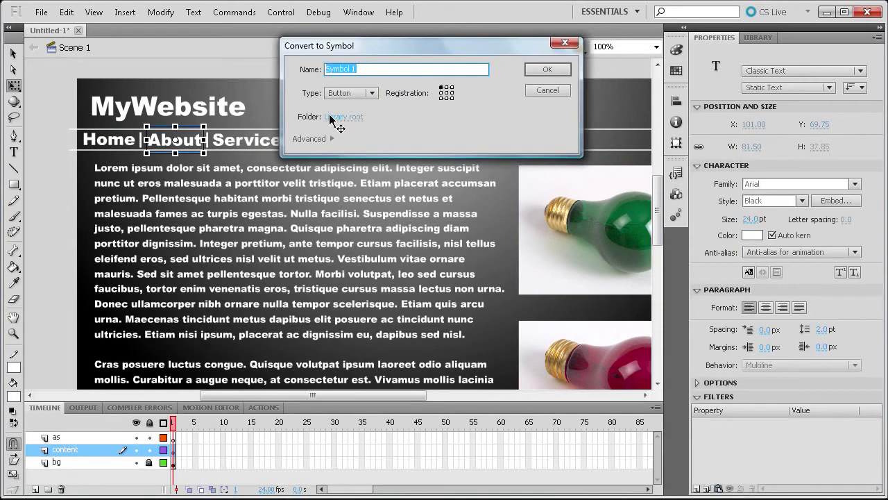
pyautogui.write('about')
pyautogui.press('Return')
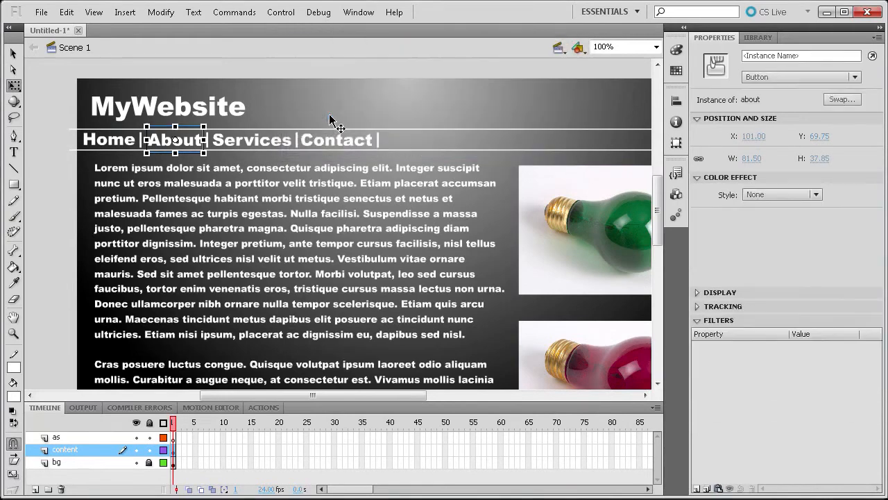
# - Convert the Services menu text to a button symbol named services
pyautogui.click(268, 146)
pyautogui.press('F8')
pyautogui.write('services')
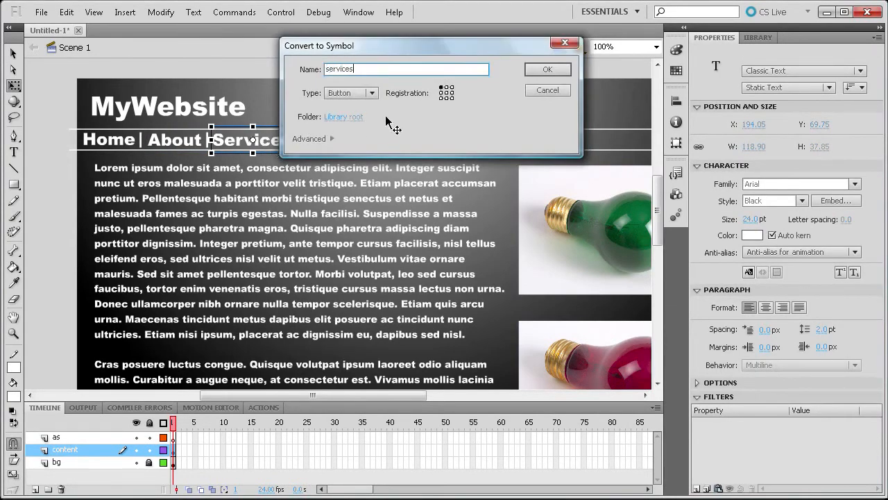
pyautogui.click(562, 69)
# - Convert the Contact menu text to a button symbol named contact
pyautogui.click(342, 142)
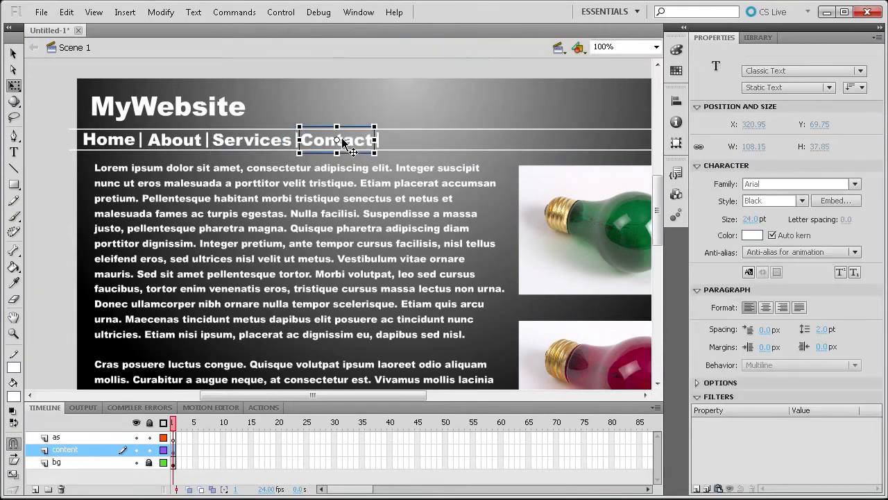
pyautogui.press('F8')
pyautogui.write('contact')
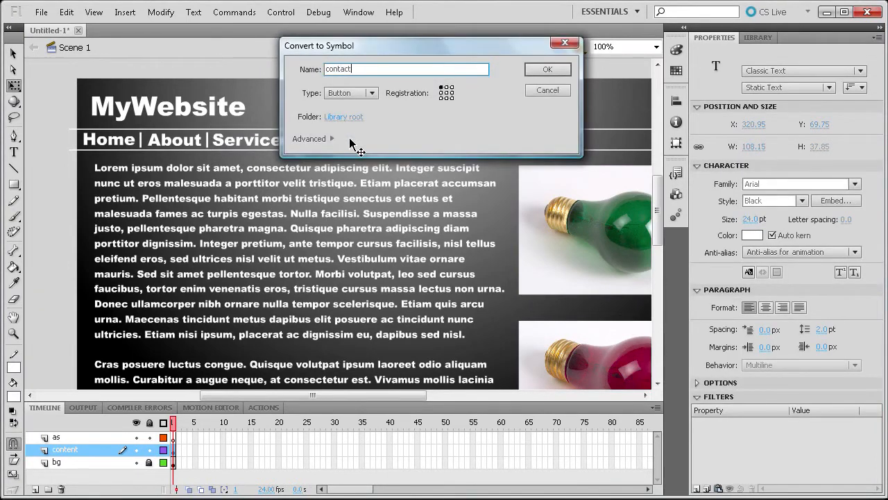
pyautogui.click(566, 67)
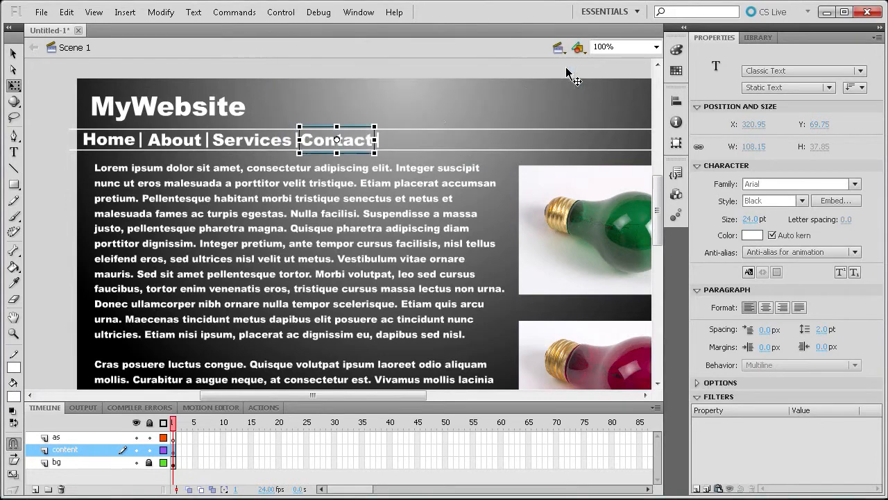
# - Give the Home button on the stage the instance name home_btn
pyautogui.click(122, 135)
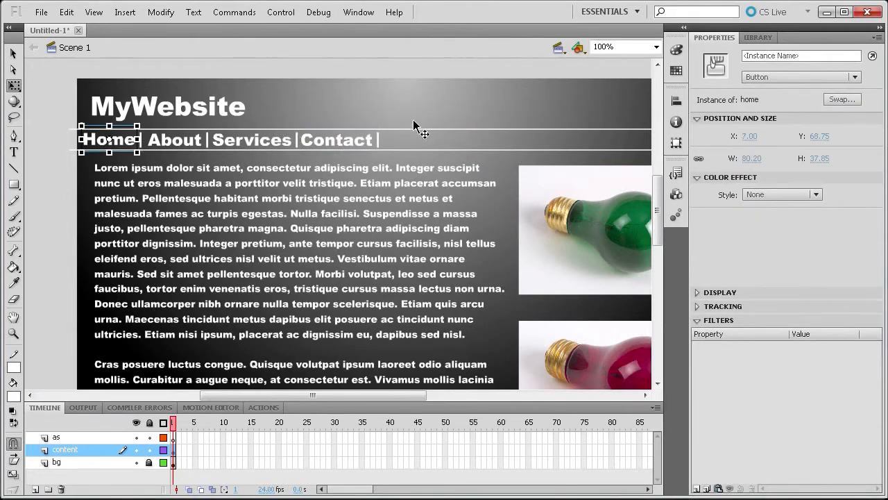
pyautogui.click(777, 59)
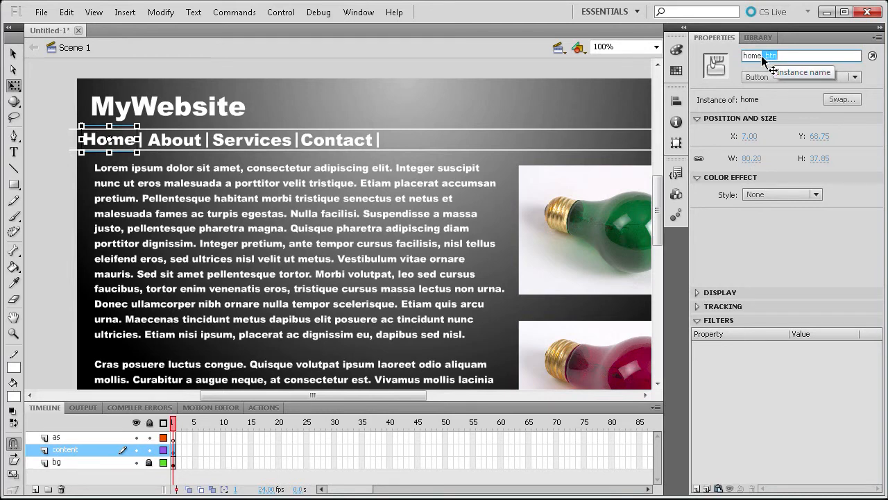
pyautogui.doubleClick(754, 56)
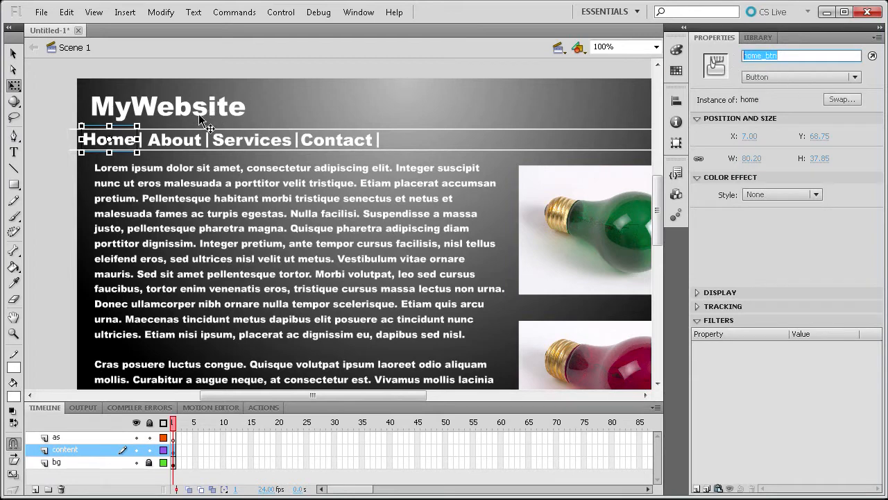
pyautogui.click(794, 55)
pyautogui.click(782, 59)
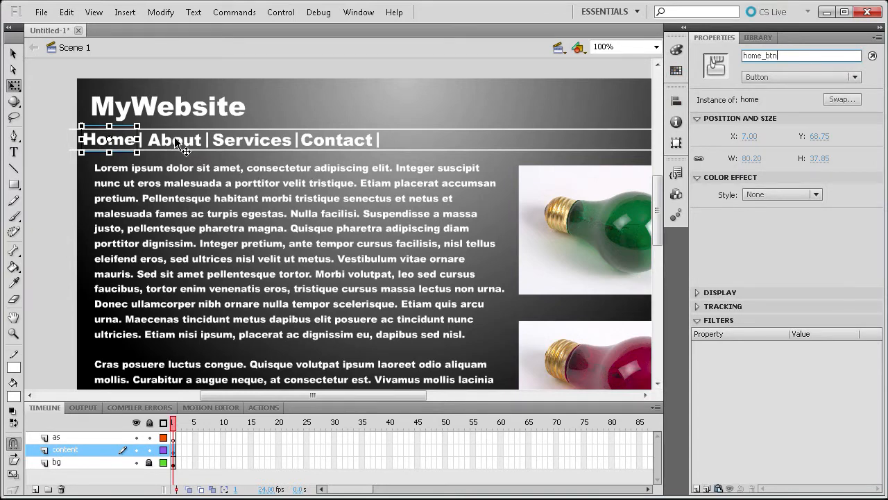
pyautogui.moveTo(778, 55)
pyautogui.mouseDown()
pyautogui.moveTo(742, 57)
pyautogui.moveTo(762, 57)
pyautogui.mouseUp()
pyautogui.doubleClick(791, 57)
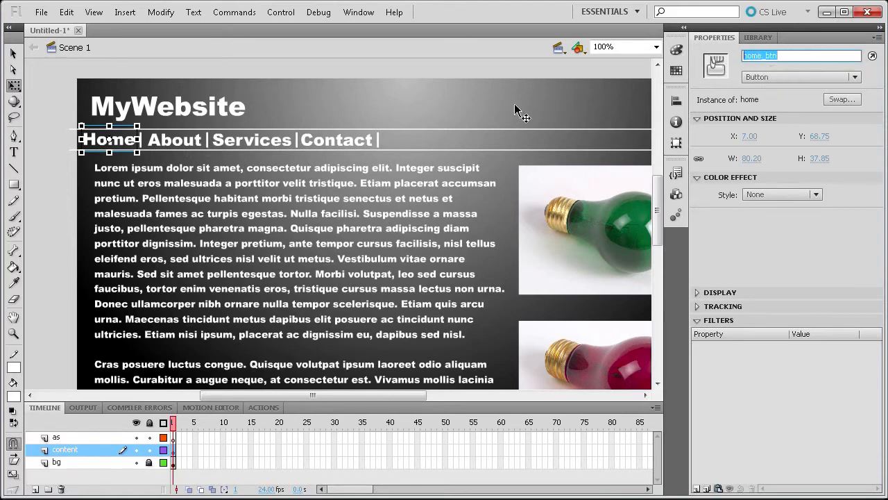
# - Give the About and Services buttons the instance names about_btn and services_btn
pyautogui.click(177, 139)
pyautogui.click(776, 58)
pyautogui.write('about_btn')
pyautogui.click(253, 139)
pyautogui.click(772, 56)
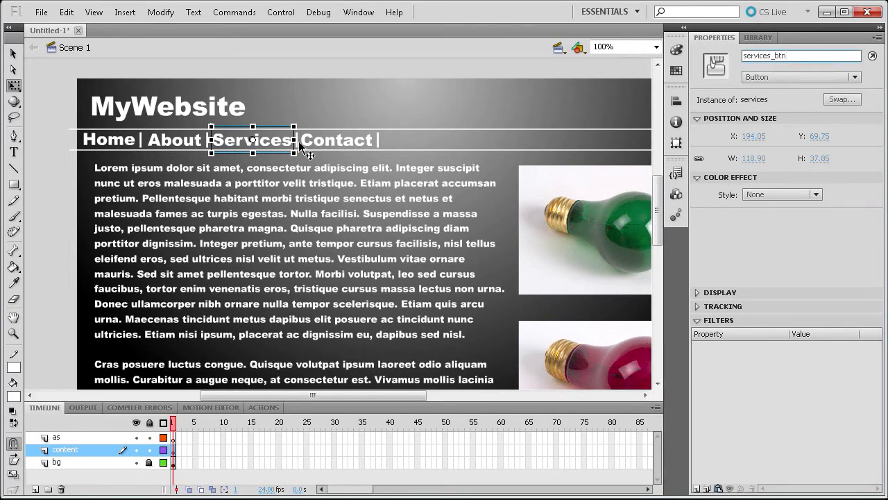
# - Give the Contact button the instance name contact_btn
pyautogui.click(330, 140)
pyautogui.click(766, 57)
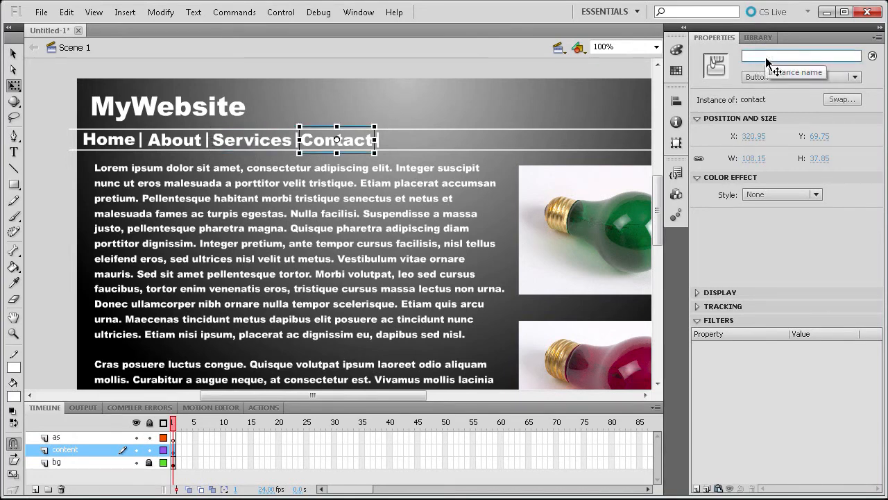
pyautogui.press('Return')
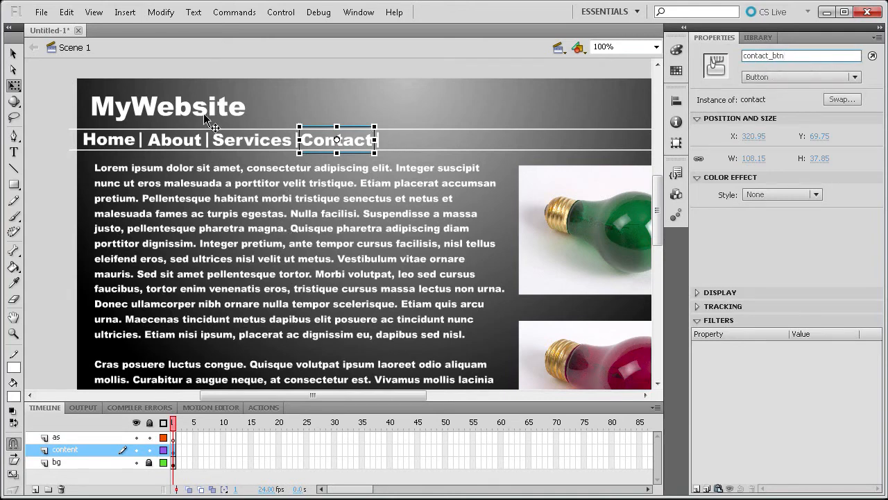
# - Convert the MyWebsite title to a button symbol named logo and give it the instance name logo_btn
pyautogui.click(117, 99)
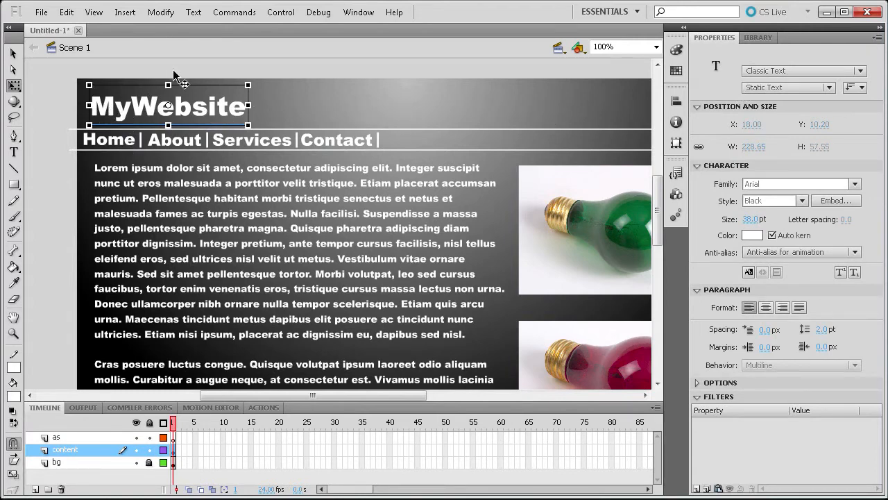
pyautogui.press('F8')
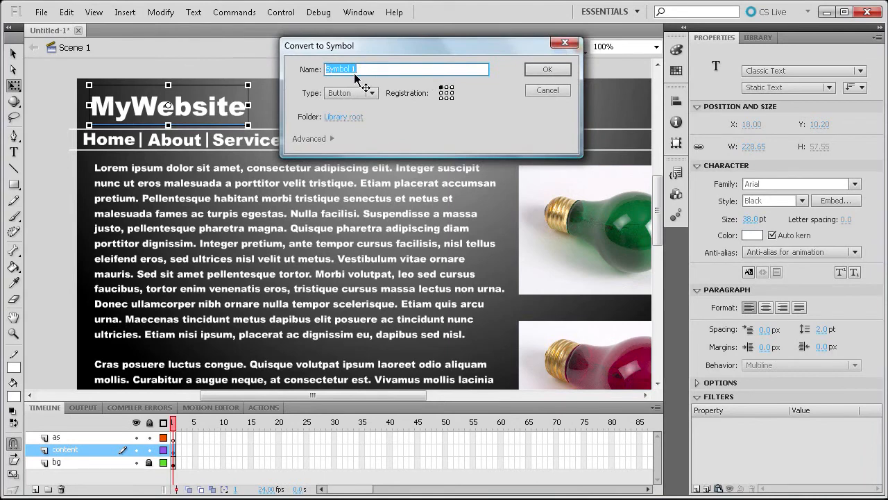
pyautogui.press('BackSpace')
pyautogui.write('logo')
pyautogui.click(546, 73)
pyautogui.click(768, 58)
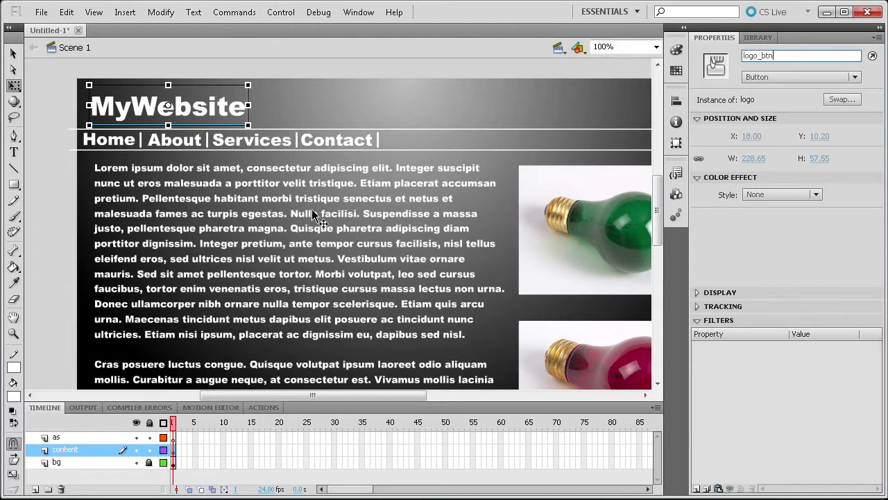
pyautogui.click(456, 113)
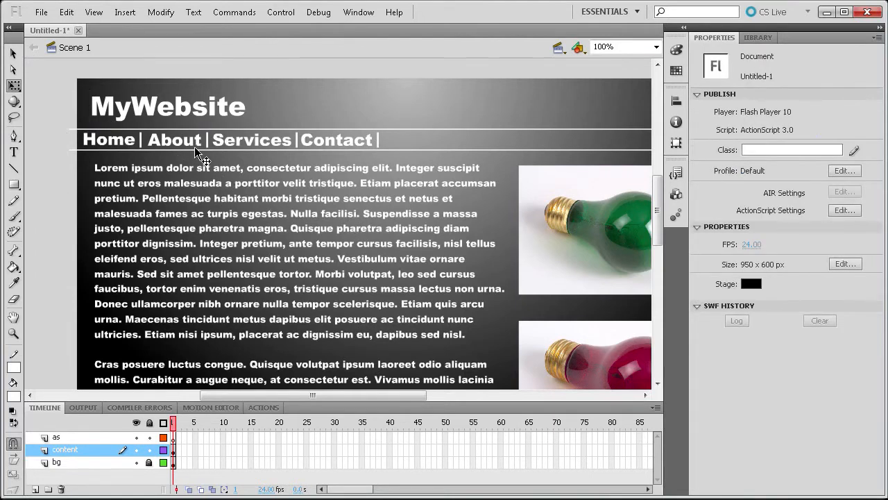
# - Select the MyWebsite title together with the whole menu and its lines, and cut them from the content layer
pyautogui.scroll(-3, 307, 133)
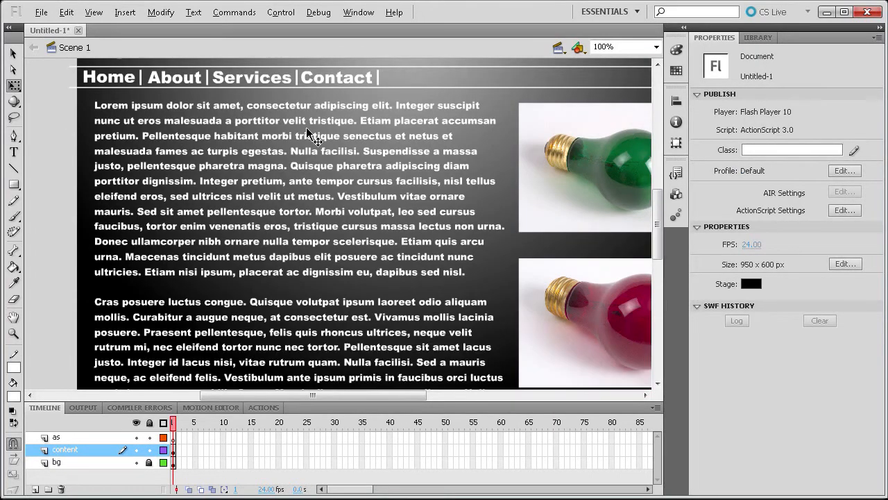
pyautogui.scroll(3, 308, 133)
pyautogui.click(656, 47)
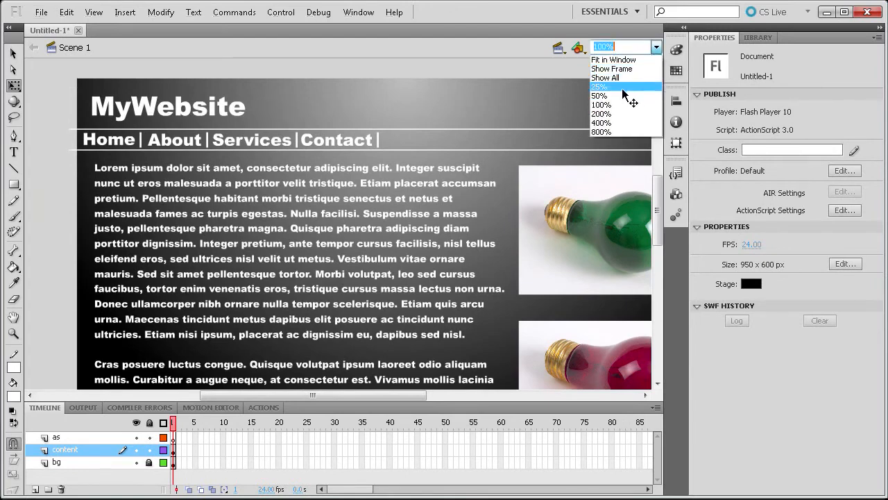
pyautogui.click(625, 95)
pyautogui.moveTo(166, 99); pyautogui.dragTo(592, 192)
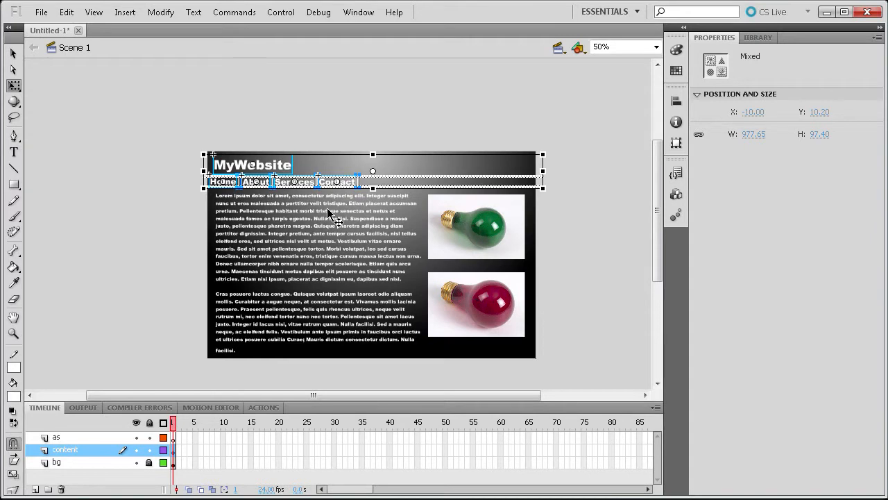
pyautogui.hotkey('ctrl', 'x')
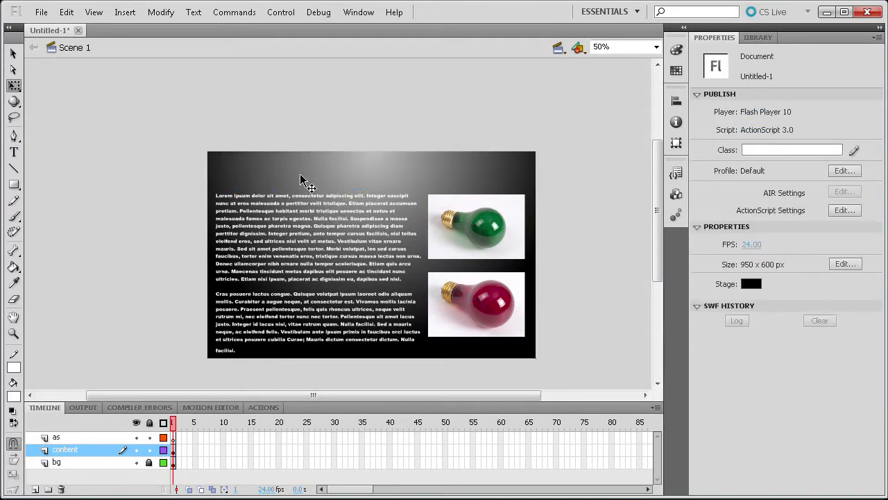
# - Create a new movie clip symbol named header
pyautogui.click(126, 12)
pyautogui.click(161, 32)
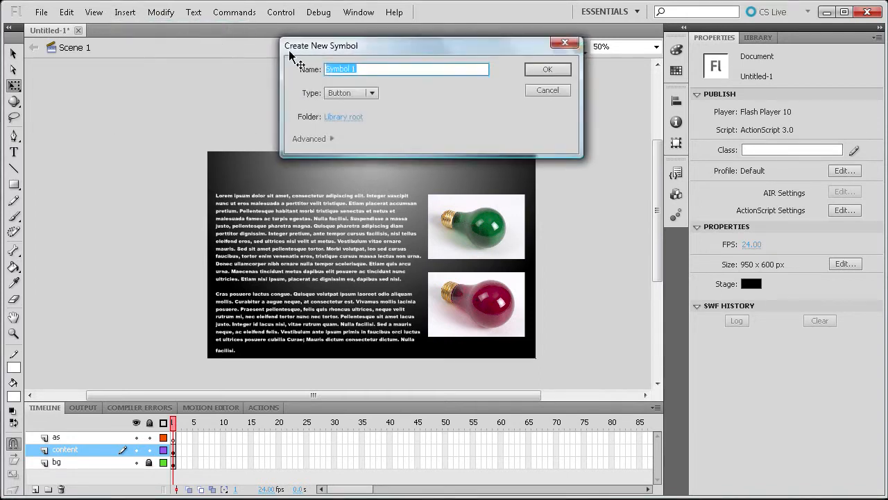
pyautogui.click(372, 96)
pyautogui.click(365, 81)
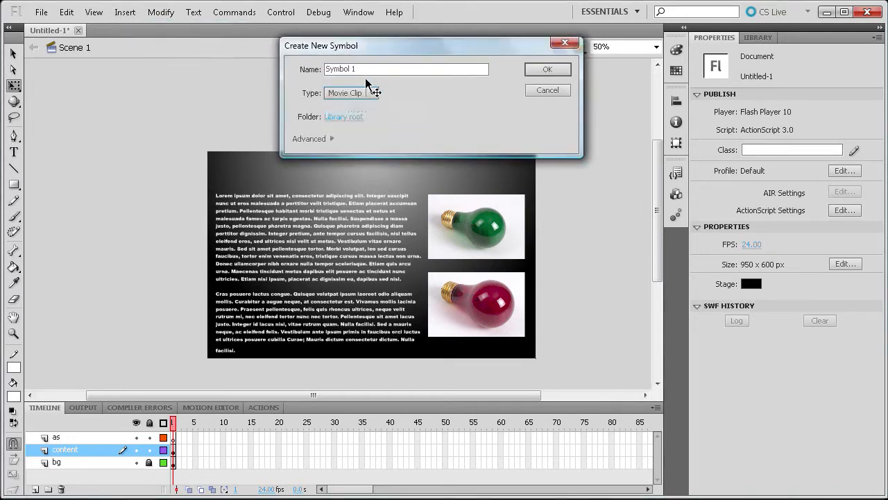
pyautogui.hotkey('shift', 'Tab')
pyautogui.write('header')
pyautogui.click(538, 72)
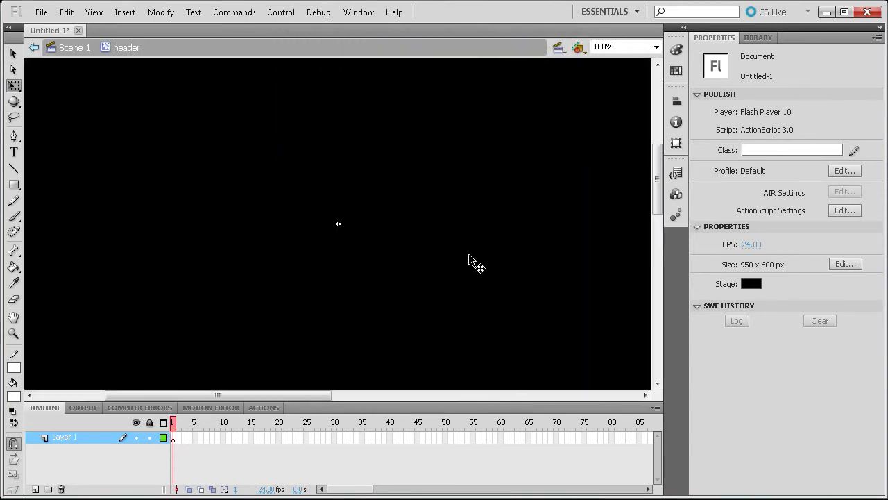
# - Paste the cut title, menu buttons and lines in place inside the header symbol
pyautogui.click(66, 13)
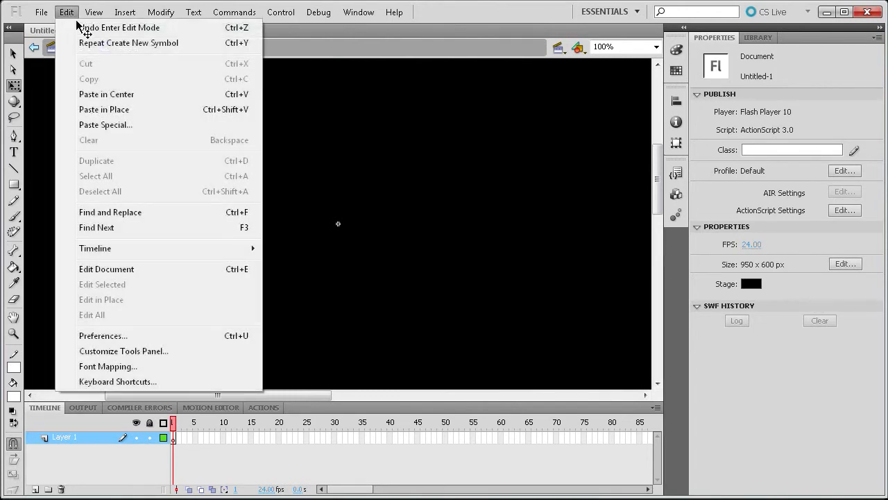
pyautogui.click(116, 110)
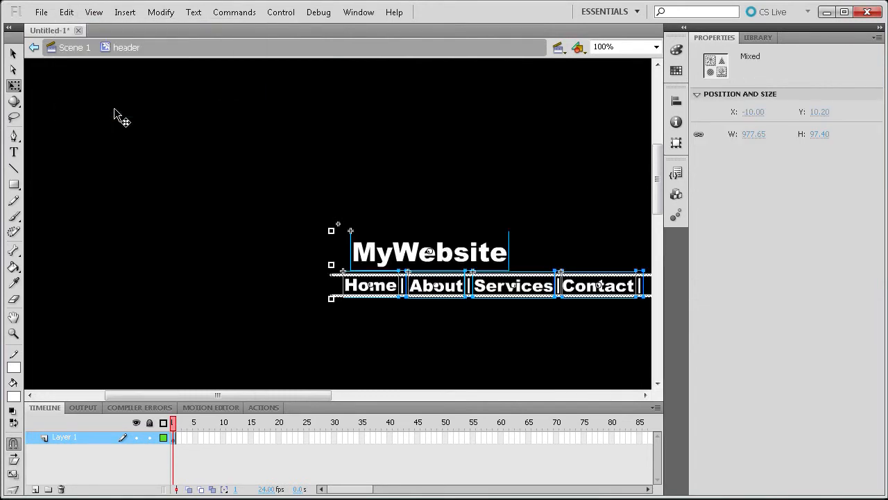
pyautogui.moveTo(202, 395); pyautogui.dragTo(292, 381)
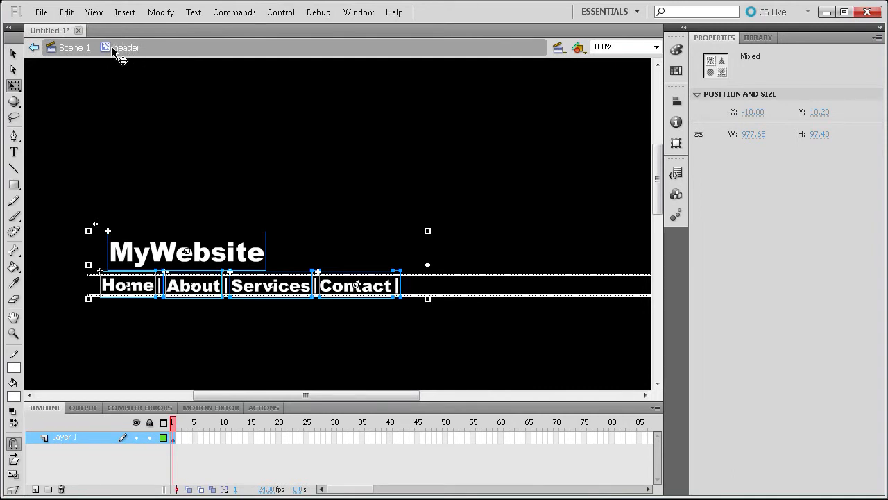
# - Return to Scene 1 and place an instance of the header symbol across the top of the page
pyautogui.click(73, 48)
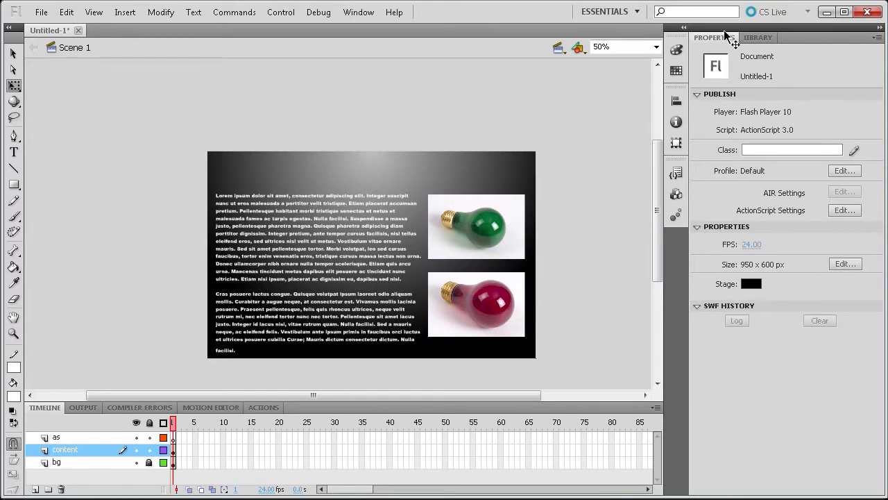
pyautogui.click(756, 38)
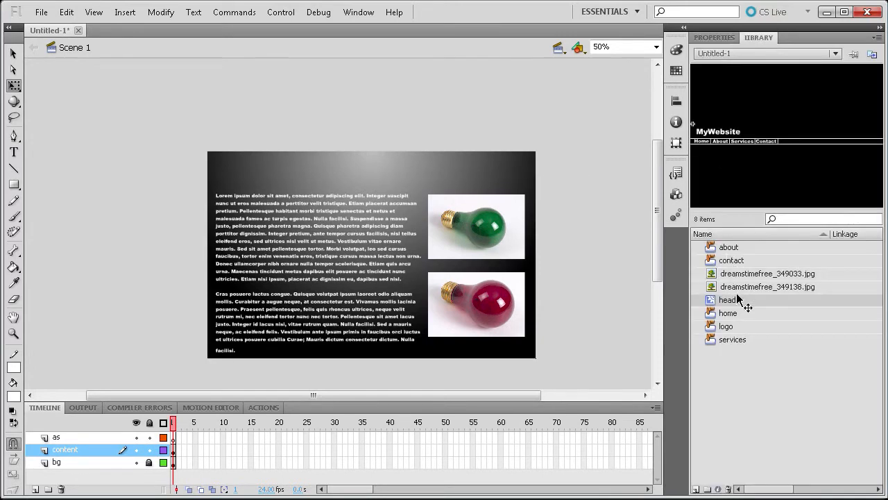
pyautogui.moveTo(735, 303); pyautogui.dragTo(376, 170)
# - Nudge the header instance slightly up and left so its horizontal lines start just outside the stage's left edge
pyautogui.click(655, 46)
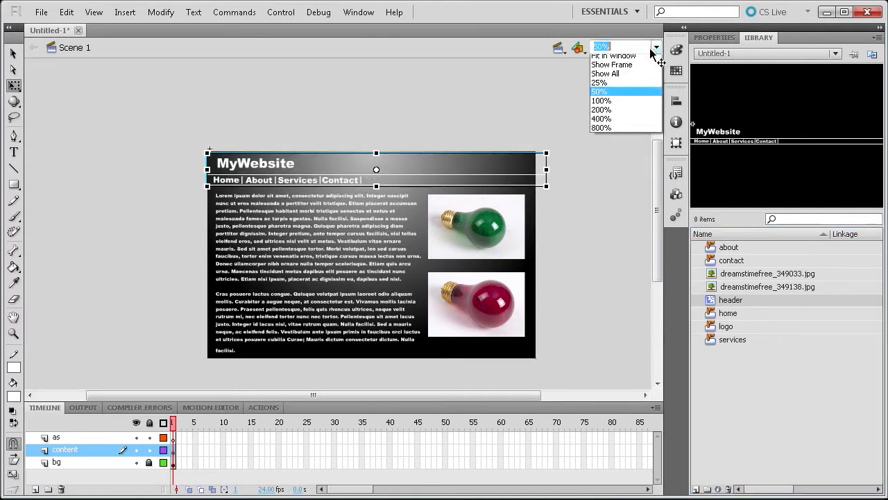
pyautogui.click(602, 105)
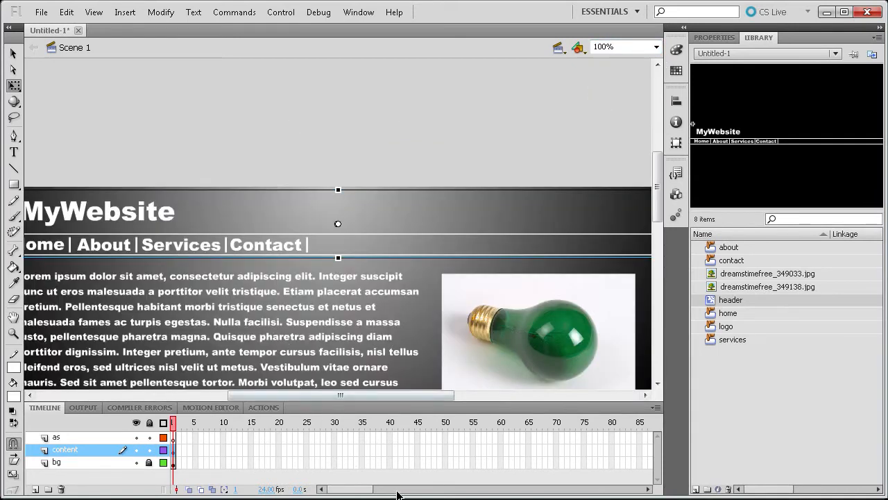
pyautogui.moveTo(347, 395); pyautogui.dragTo(315, 411)
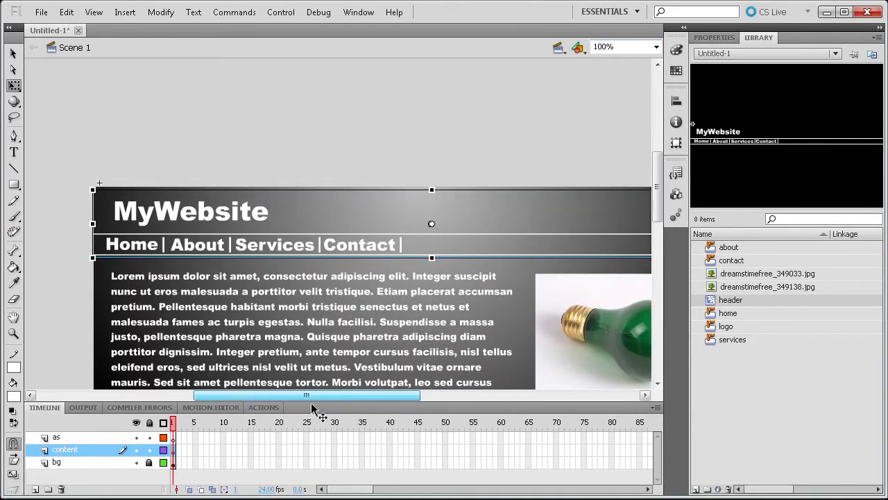
pyautogui.moveTo(159, 213); pyautogui.dragTo(170, 209)
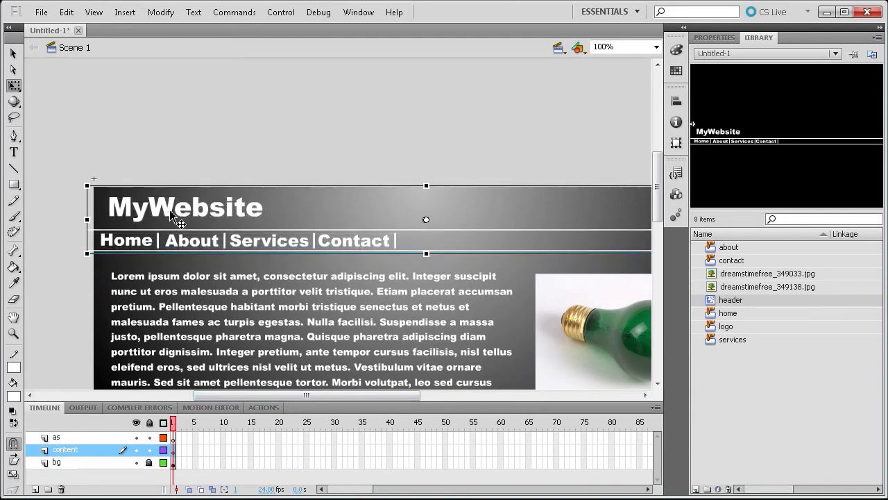
pyautogui.click(212, 133)
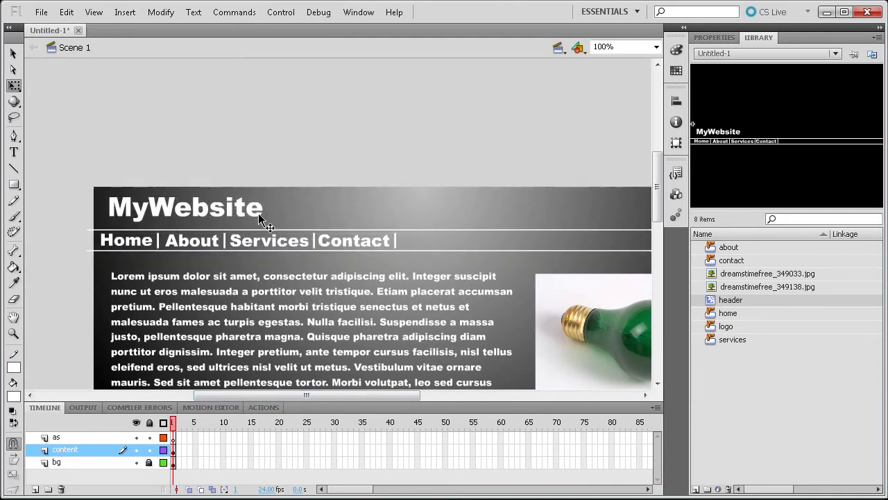
pyautogui.click(162, 218)
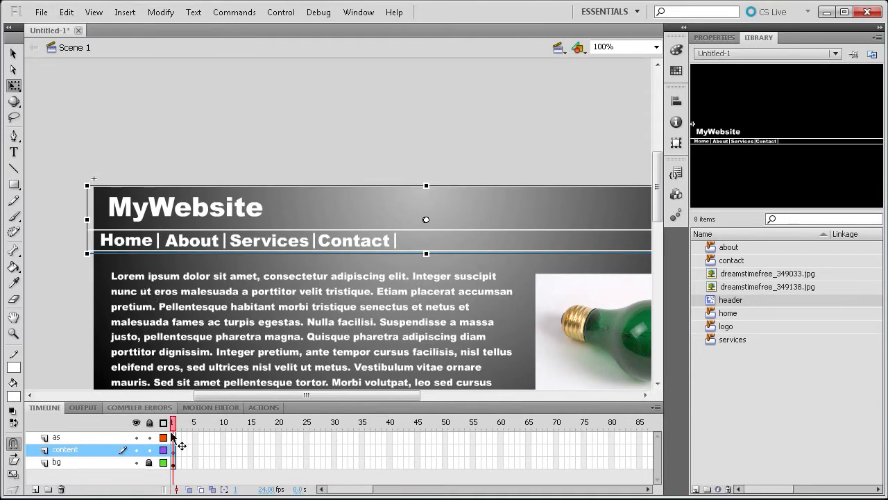
pyautogui.press('Escape')
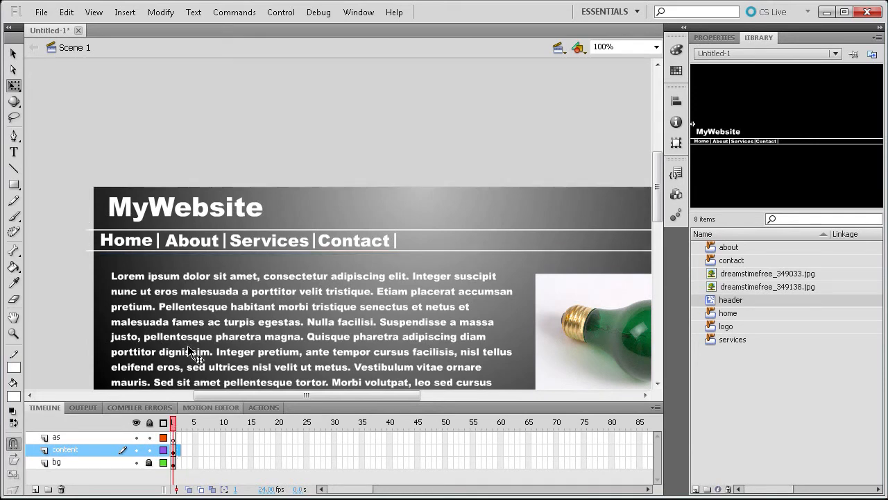
pyautogui.click(133, 237)
pyautogui.press('Escape')
# - Make frame 2 of the content layer a blank keyframe, removing the keyframe that duplicates the page content
pyautogui.click(178, 448)
pyautogui.rightClick(186, 453)
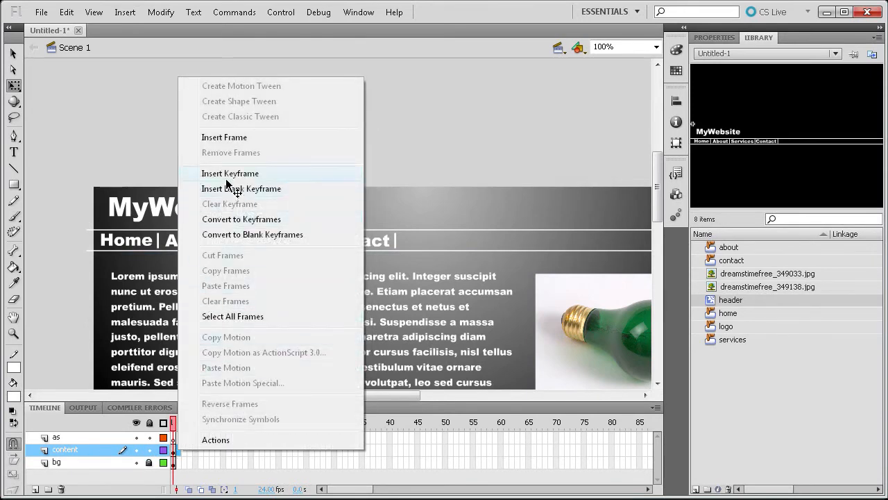
pyautogui.click(228, 175)
pyautogui.click(183, 451)
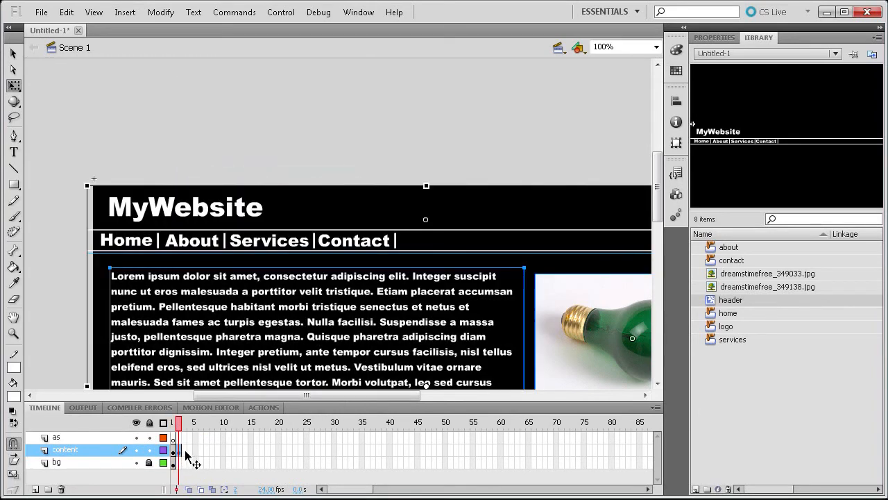
pyautogui.rightClick(182, 452)
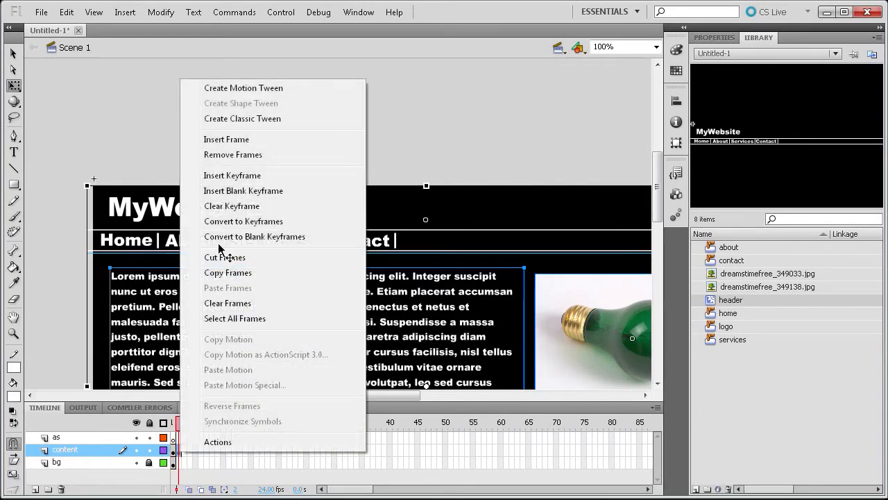
pyautogui.click(234, 202)
pyautogui.rightClick(180, 451)
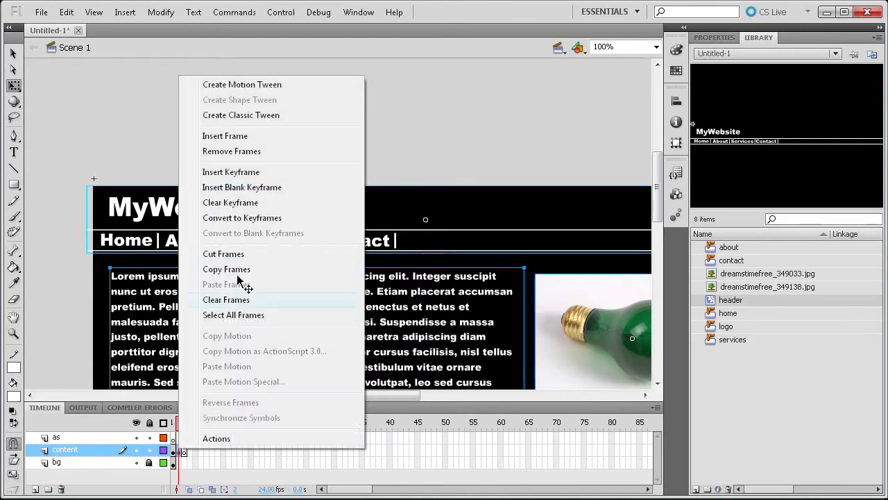
pyautogui.click(237, 186)
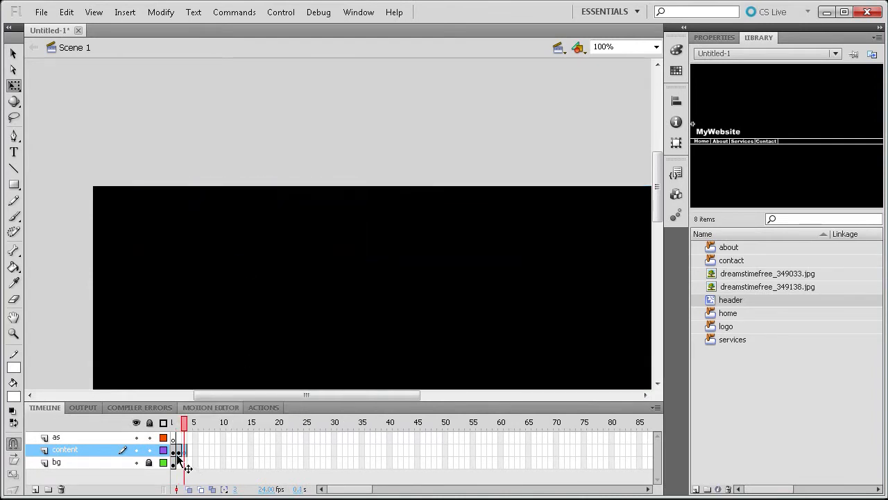
pyautogui.rightClick(178, 452)
pyautogui.click(203, 158)
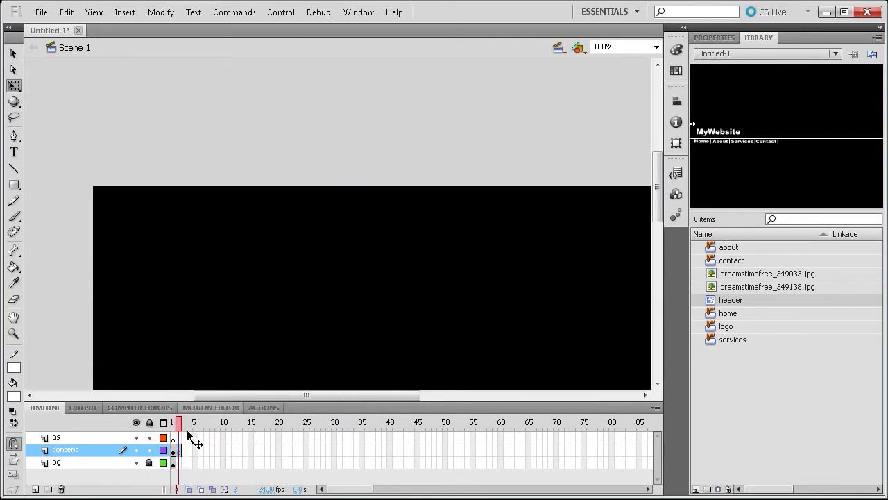
# - Insert blank keyframes at frames 3 and 4 of the content layer
pyautogui.rightClick(184, 452)
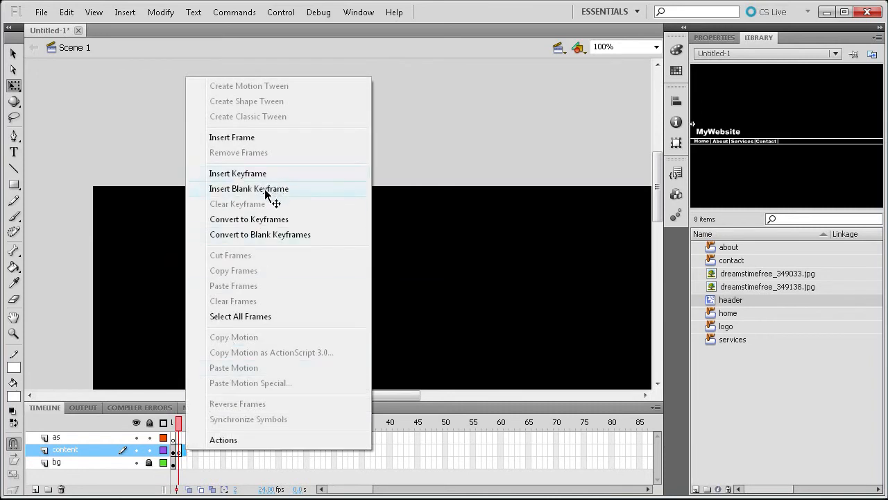
pyautogui.click(265, 189)
pyautogui.rightClick(192, 452)
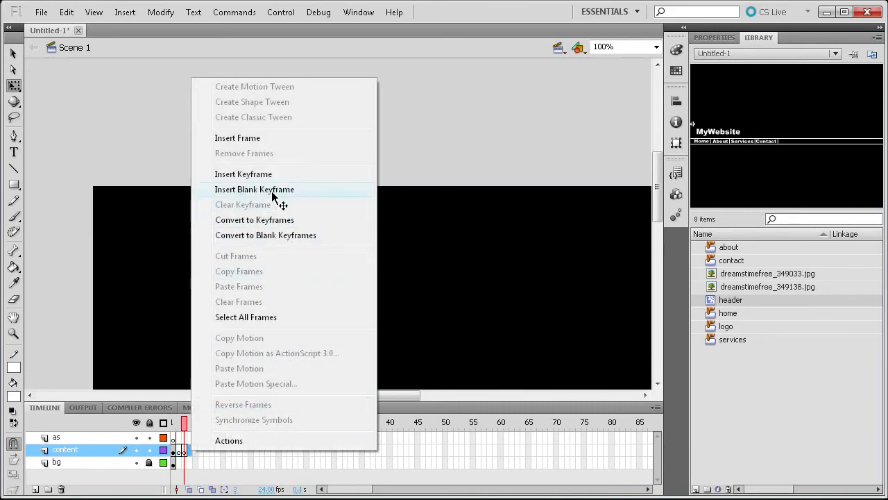
pyautogui.click(271, 191)
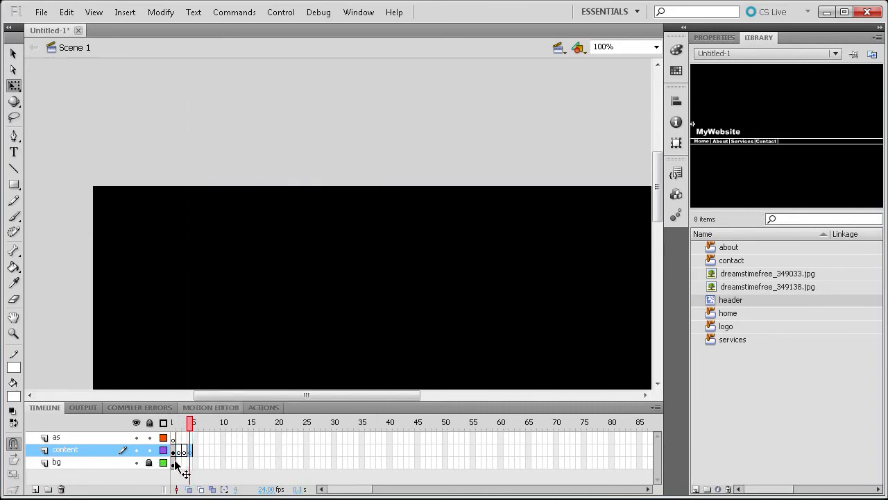
# - Copy frame 1 of the bg layer and paste it at frame 4 to extend the gradient background
pyautogui.click(175, 463)
pyautogui.rightClick(176, 463)
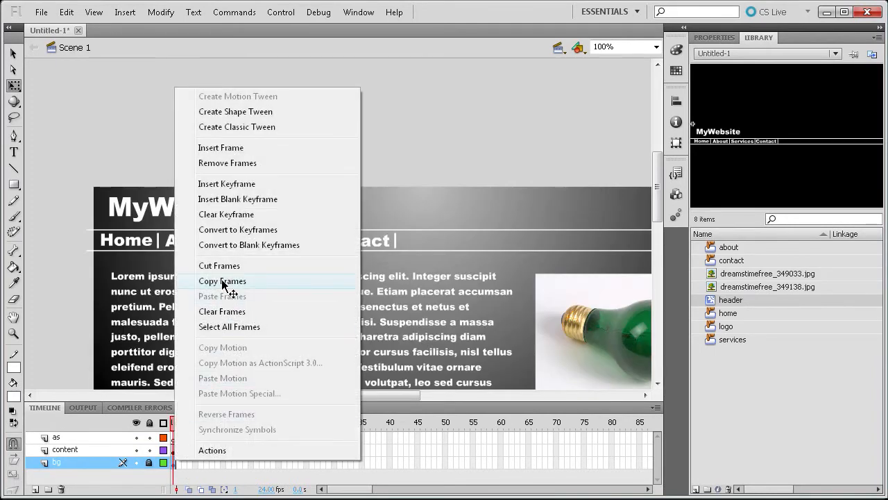
pyautogui.click(223, 282)
pyautogui.rightClick(189, 463)
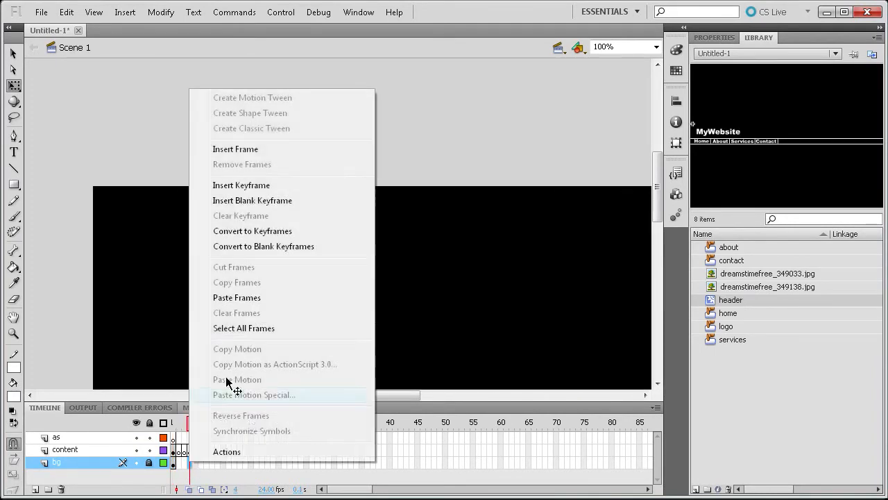
pyautogui.click(233, 297)
pyautogui.moveTo(190, 426); pyautogui.dragTo(179, 430)
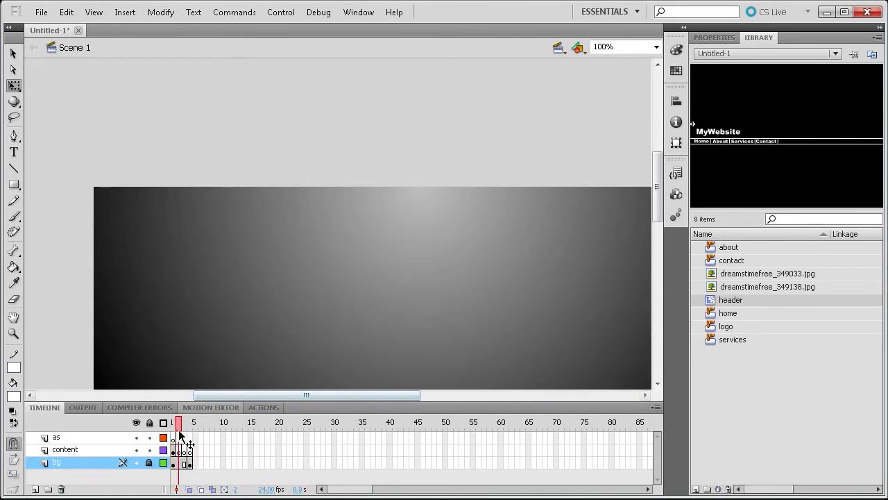
# - Copy the header instance from frame 1 of the content layer and paste it in place in frame 2
pyautogui.moveTo(178, 430); pyautogui.dragTo(173, 425)
pyautogui.click(220, 223)
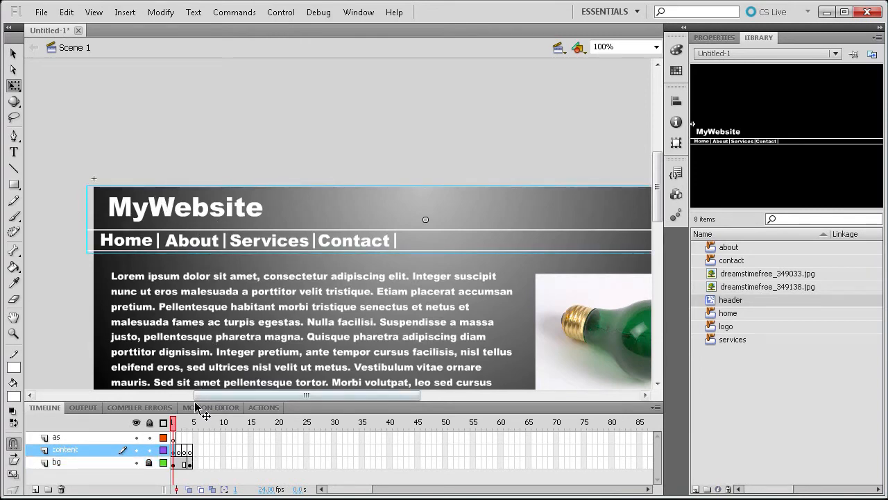
pyautogui.click(179, 423)
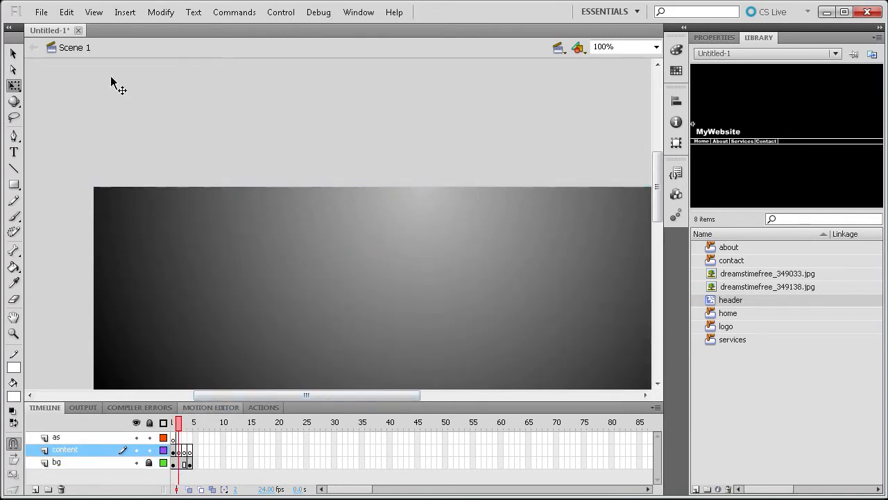
pyautogui.click(64, 14)
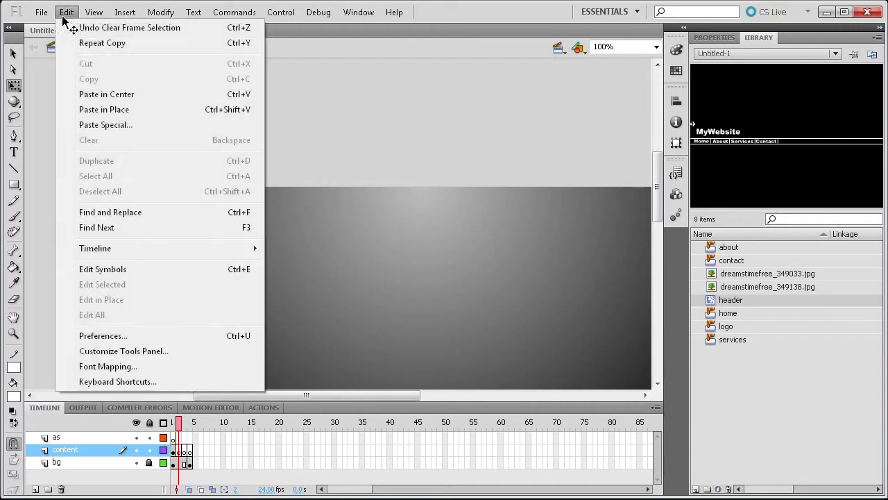
pyautogui.click(104, 112)
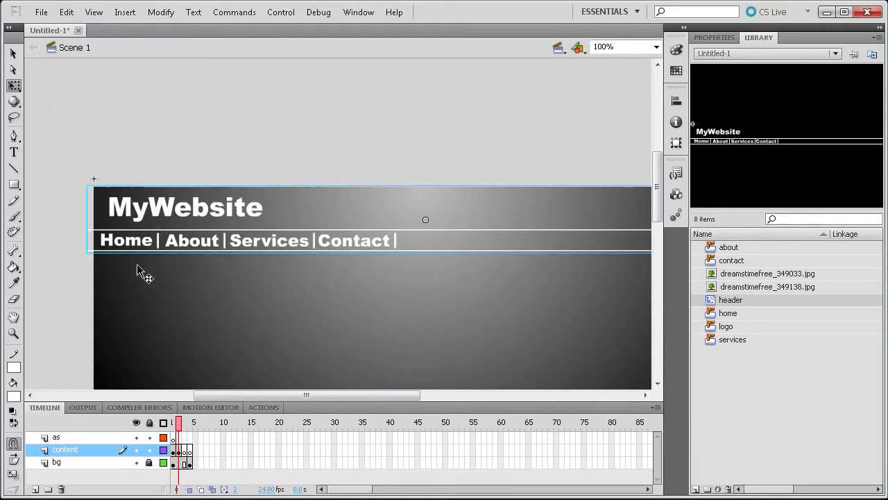
# - Paste the header in place in frames 3 and 4 of the content layer, and return to frame 1
pyautogui.click(183, 422)
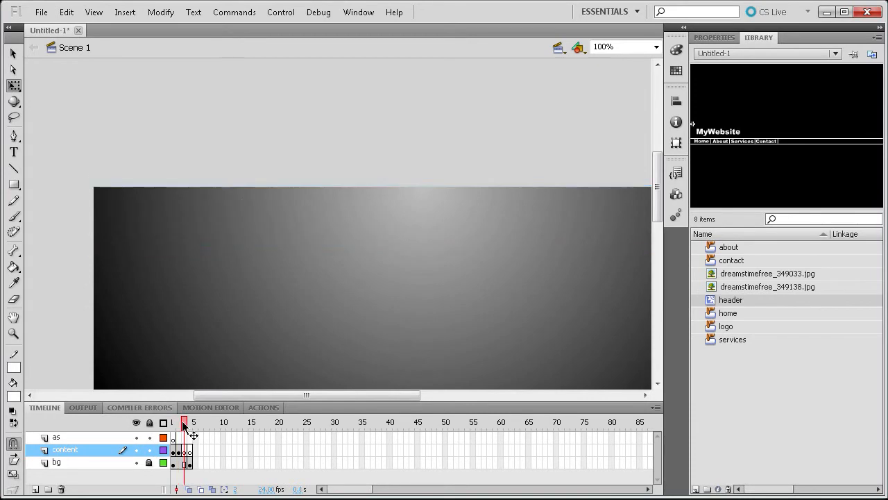
pyautogui.click(66, 13)
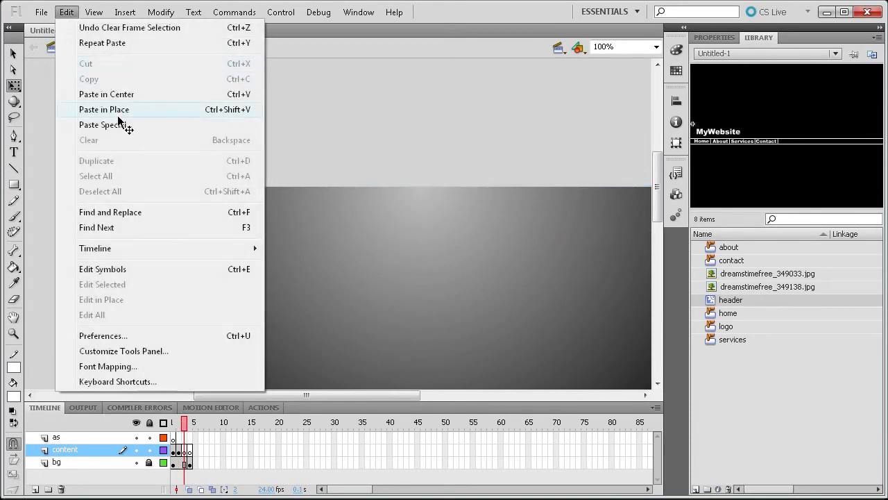
pyautogui.click(111, 111)
pyautogui.click(190, 425)
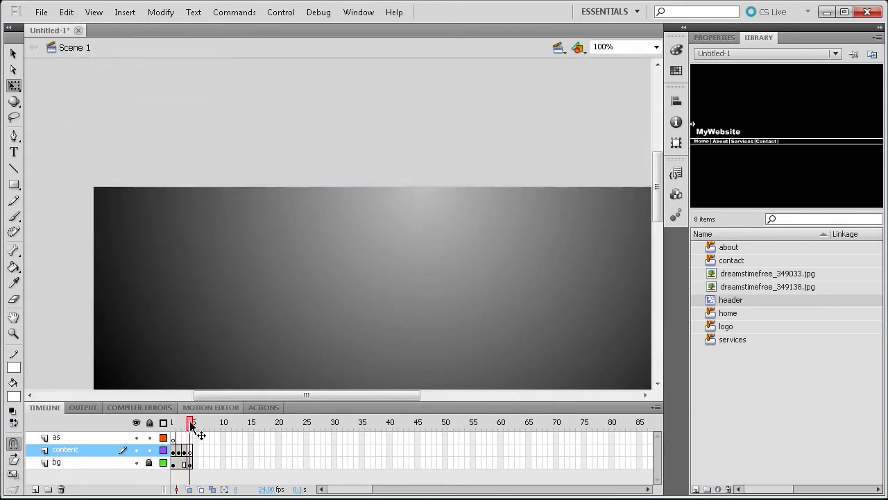
pyautogui.click(66, 13)
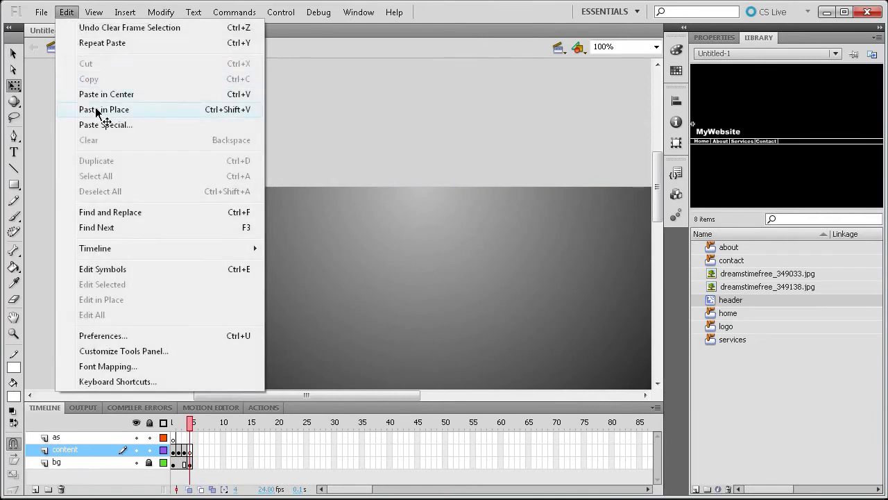
pyautogui.click(105, 111)
pyautogui.click(172, 423)
pyautogui.moveTo(173, 423); pyautogui.dragTo(173, 444)
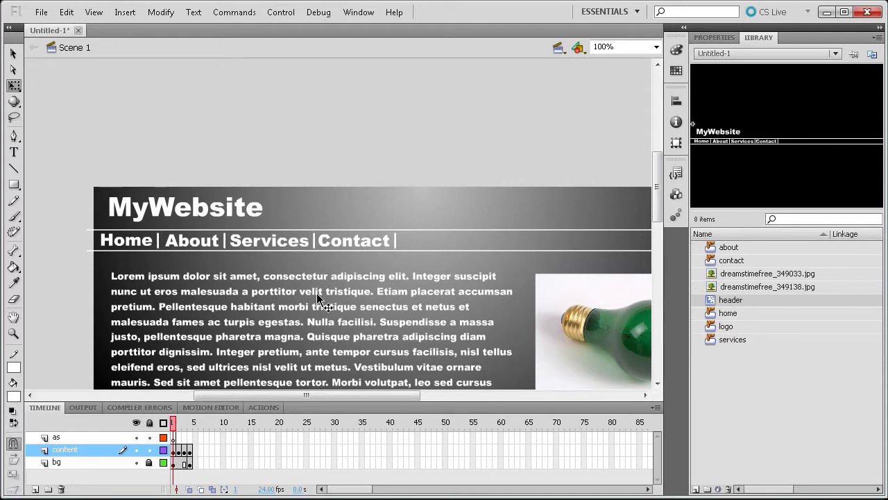
# - Edit the logo nested in the header symbol to read "MyWebsite1", return to Scene 1 and check the title across the frames
pyautogui.rightClick(731, 299)
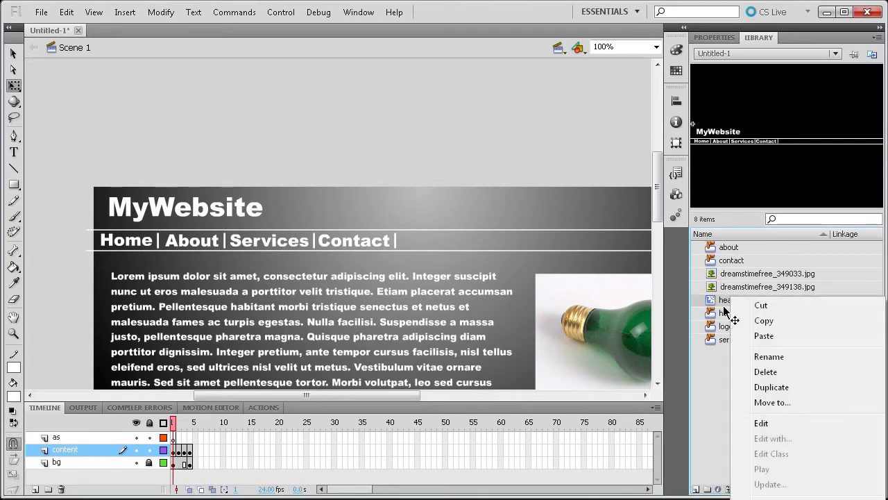
pyautogui.click(761, 422)
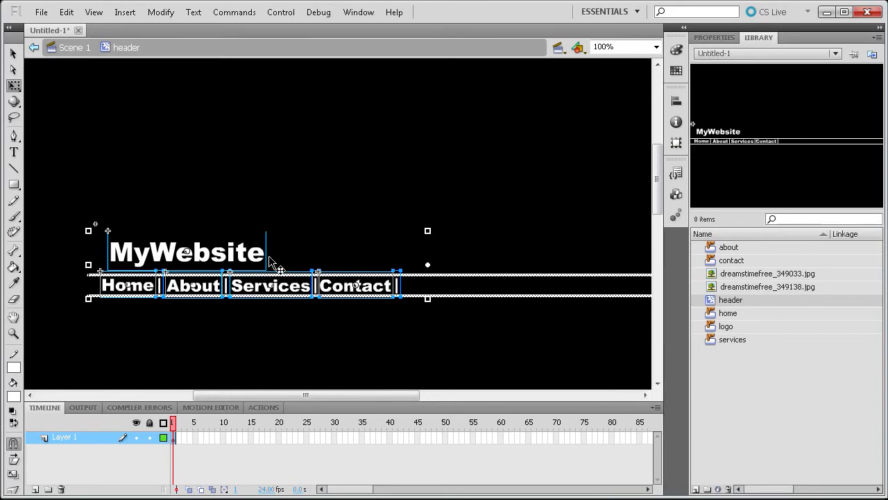
pyautogui.click(14, 152)
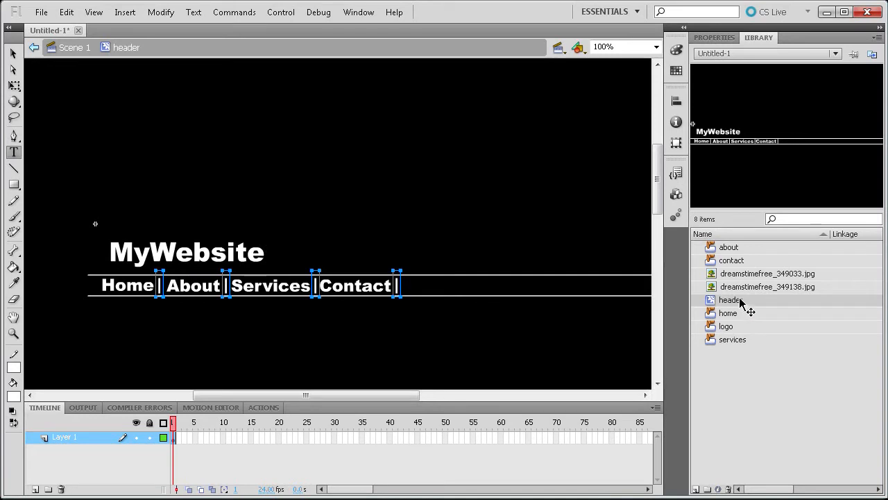
pyautogui.press('v')
pyautogui.doubleClick(240, 262)
pyautogui.click(14, 152)
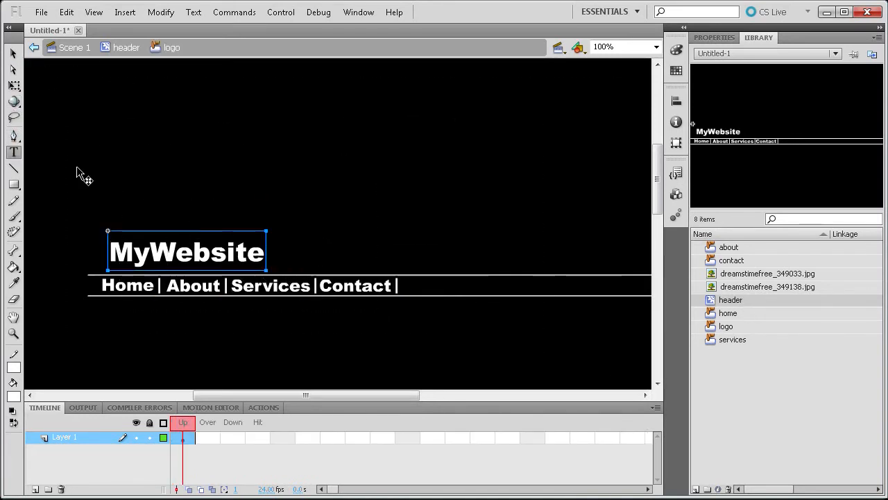
pyautogui.doubleClick(265, 253)
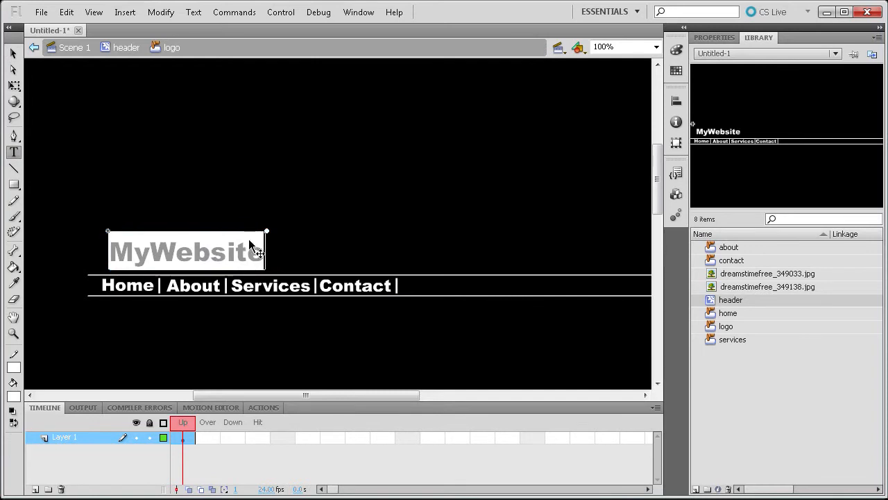
pyautogui.write('1')
pyautogui.click(14, 54)
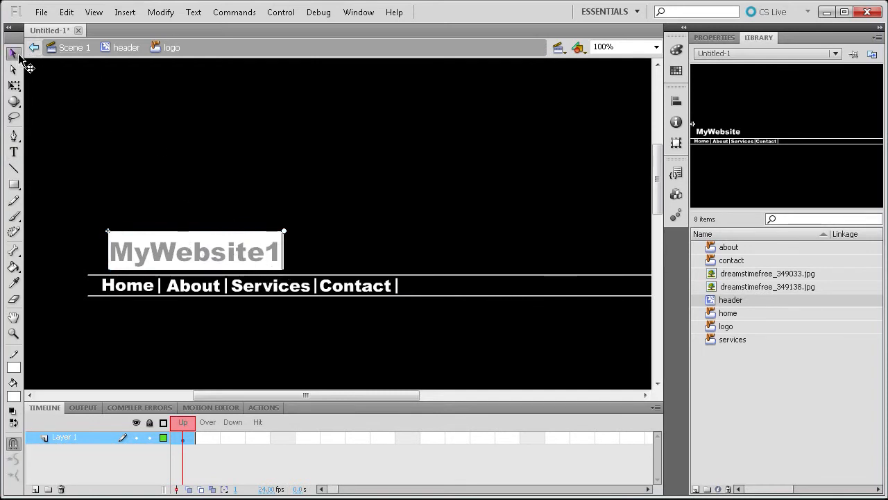
pyautogui.click(70, 47)
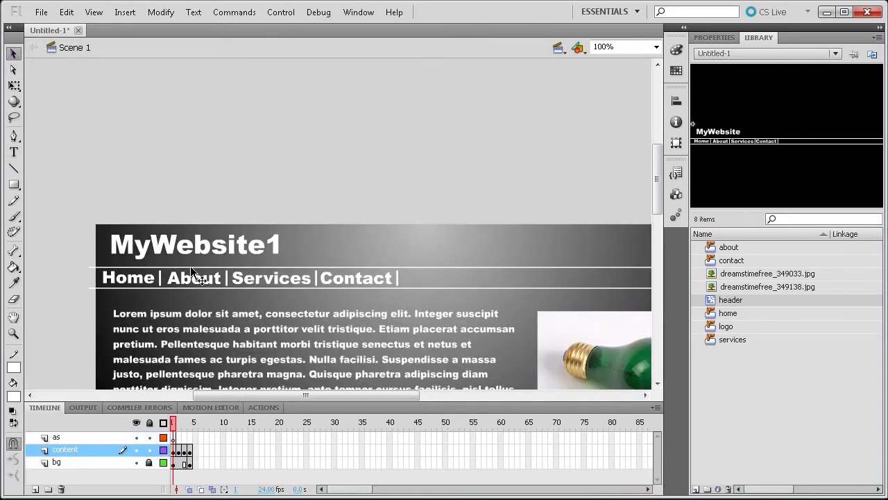
pyautogui.click(184, 424)
pyautogui.moveTo(186, 432)
pyautogui.mouseDown()
pyautogui.moveTo(201, 438)
pyautogui.moveTo(173, 436)
pyautogui.mouseUp()
# - Change the logo text inside the header symbol back to "MyWebsite" and return to Scene 1
pyautogui.rightClick(726, 299)
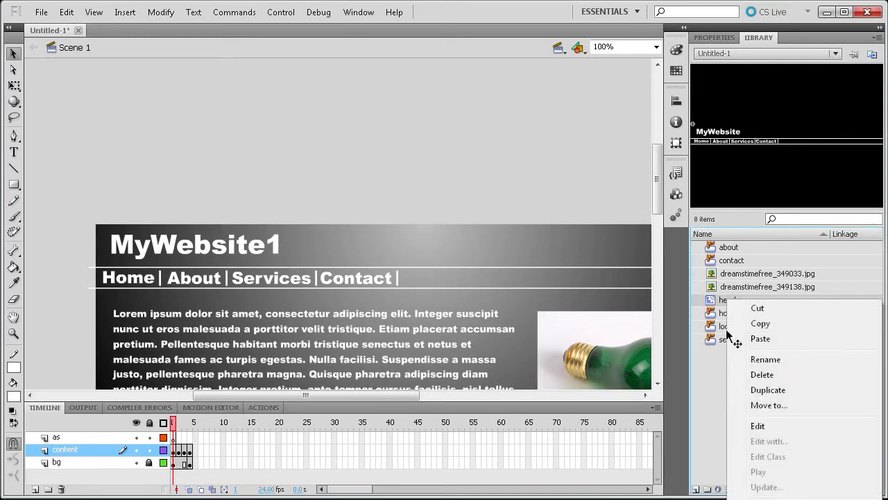
pyautogui.click(764, 422)
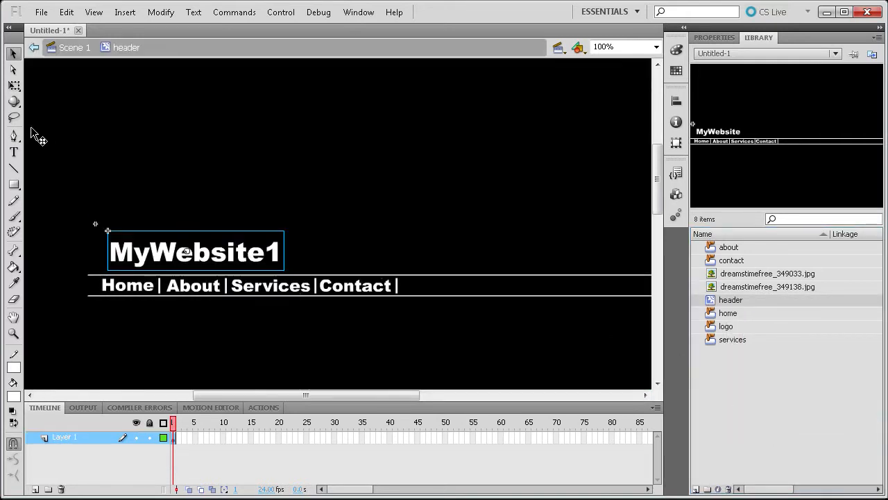
pyautogui.click(13, 152)
pyautogui.click(13, 54)
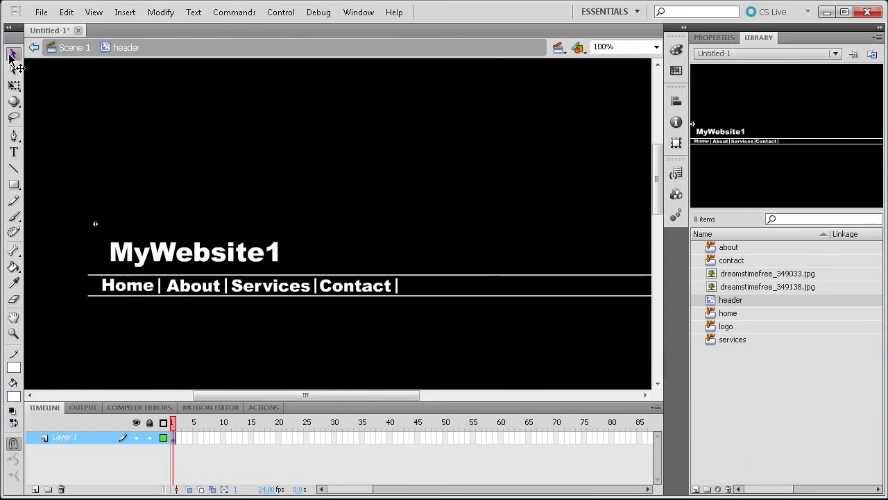
pyautogui.click(261, 240)
pyautogui.doubleClick(260, 239)
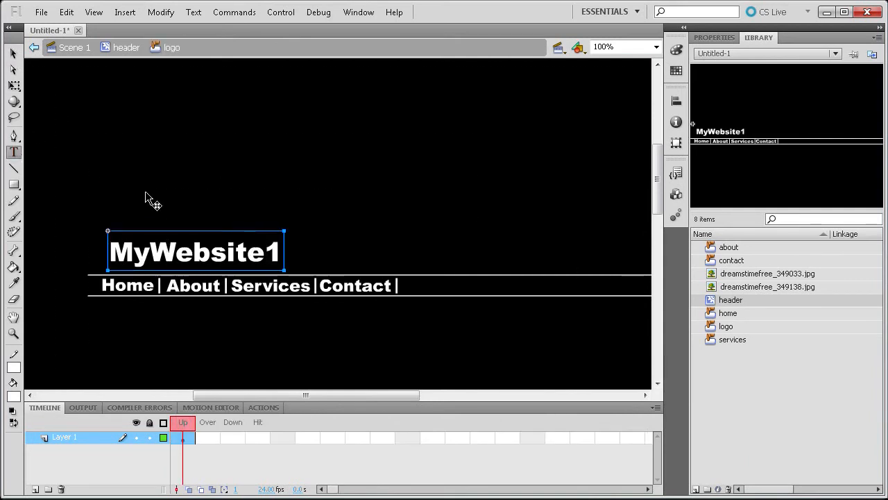
pyautogui.press('BackSpace')
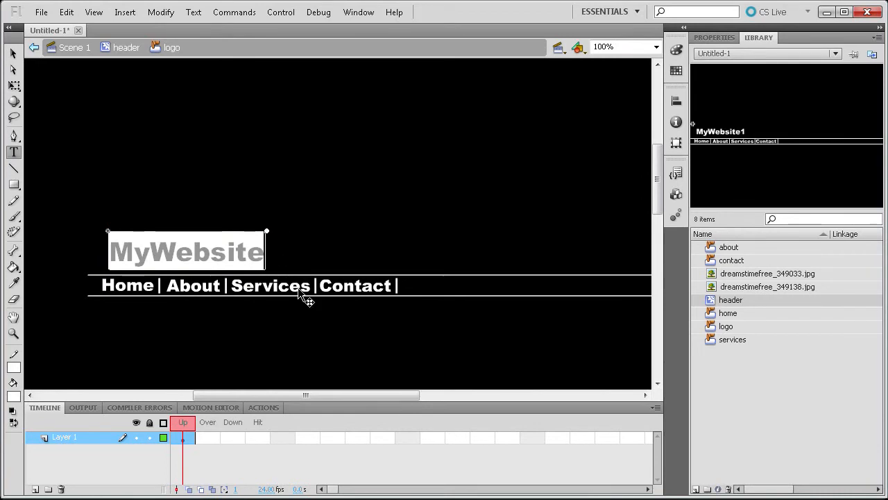
pyautogui.click(14, 53)
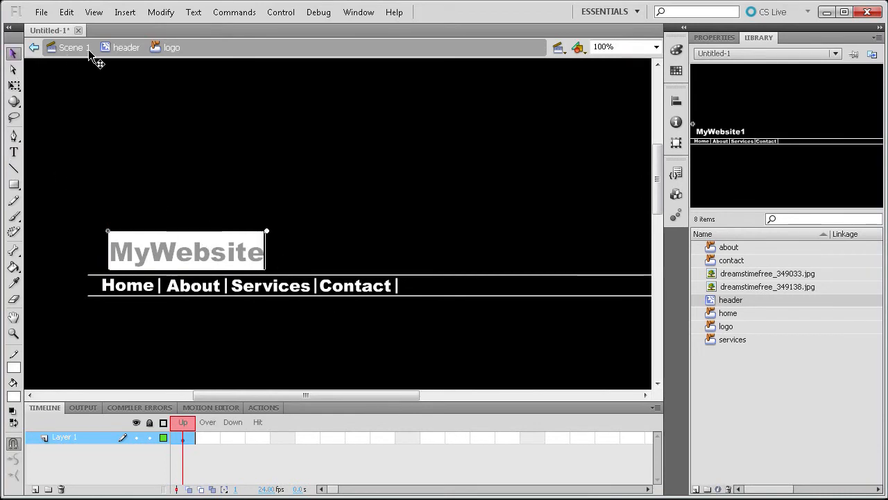
pyautogui.click(65, 47)
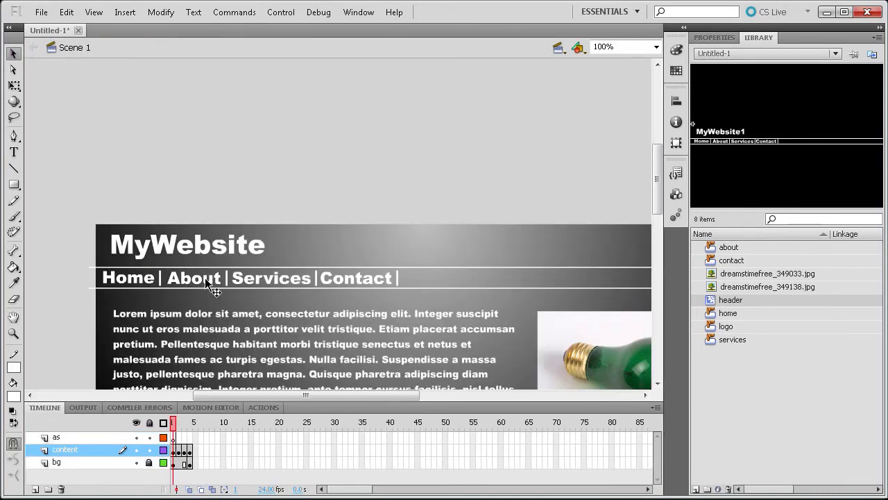
pyautogui.moveTo(172, 427)
pyautogui.mouseDown()
pyautogui.moveTo(186, 427)
pyautogui.moveTo(174, 428)
pyautogui.mouseUp()
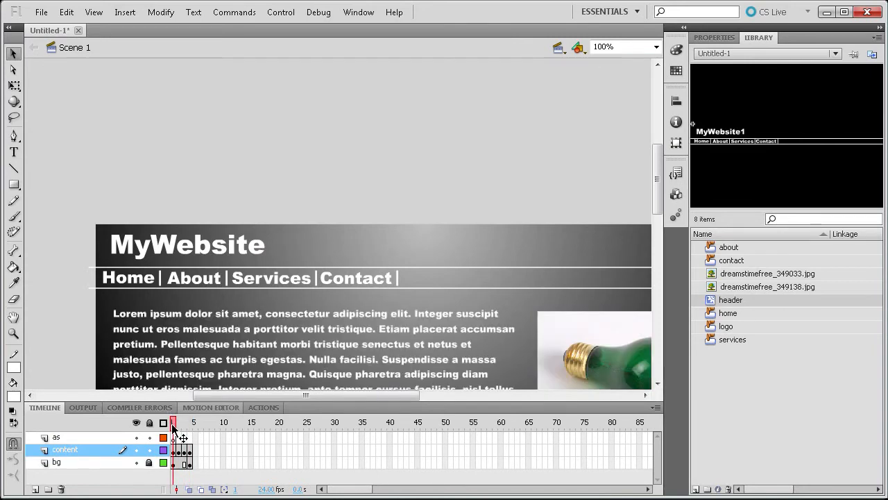
pyautogui.rightClick(729, 300)
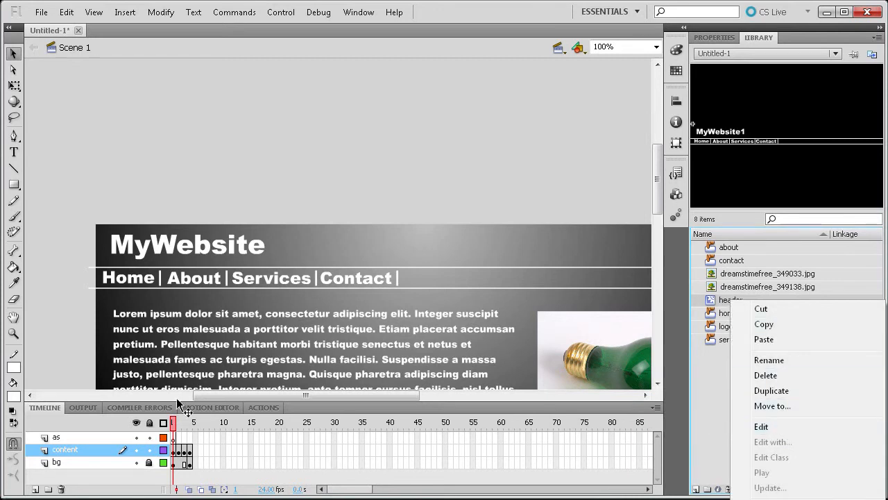
pyautogui.click(709, 368)
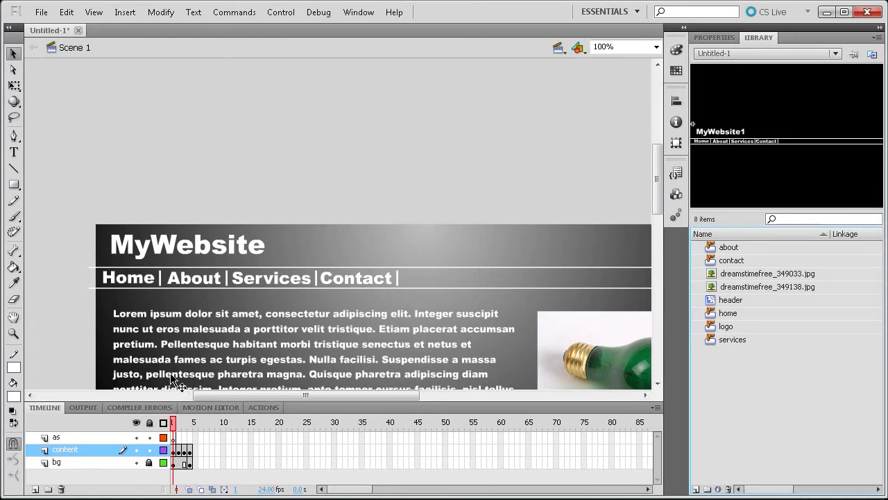
pyautogui.click(173, 438)
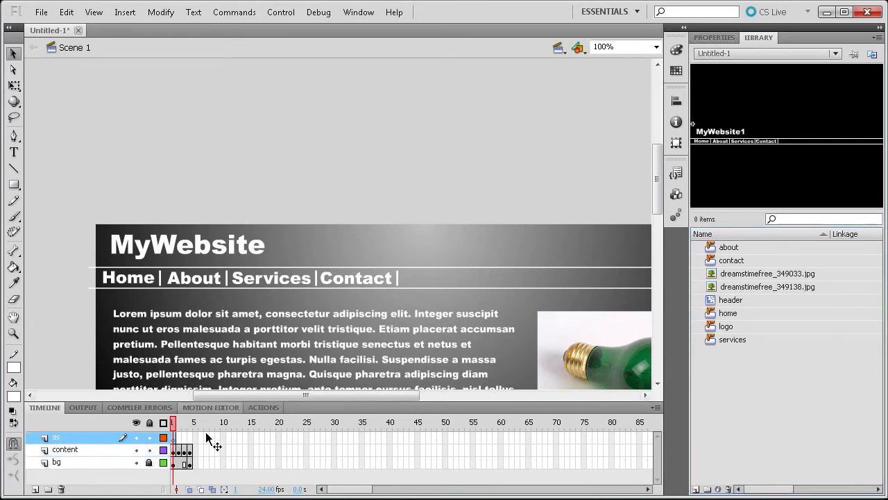
pyautogui.click(265, 408)
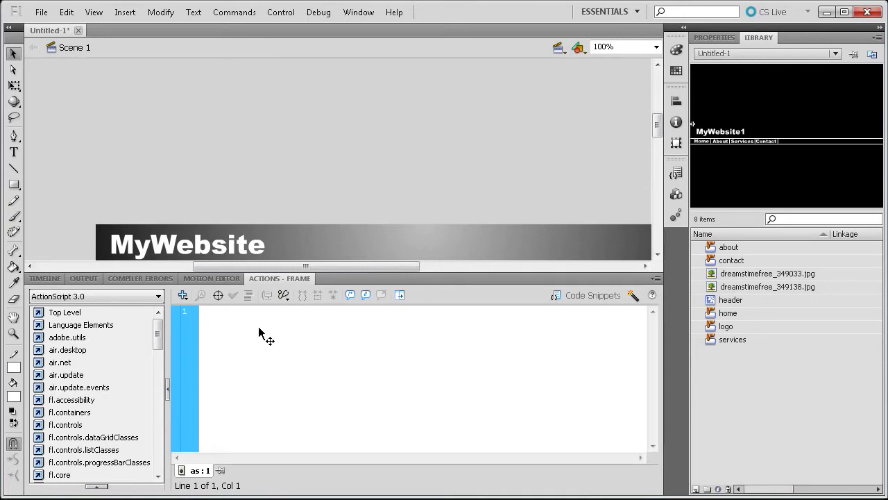
pyautogui.click(48, 279)
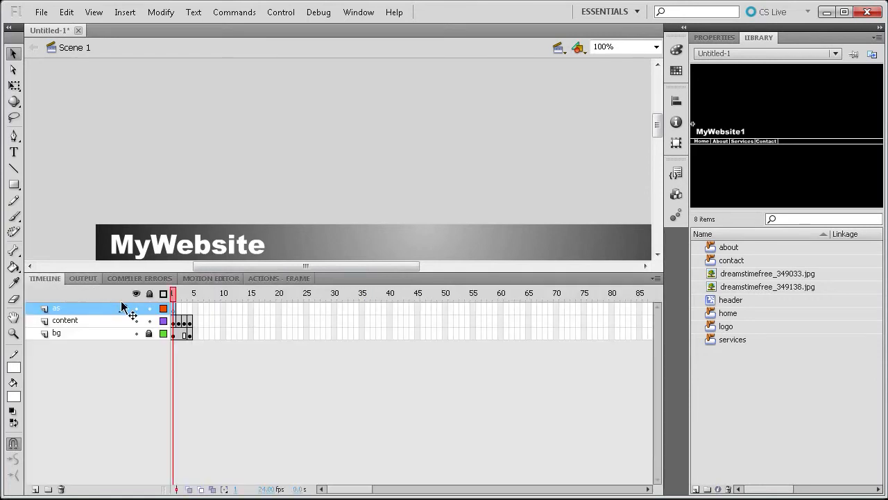
# - Add the text "About" below the menu on frame 2 of the content layer
pyautogui.click(174, 322)
pyautogui.click(179, 322)
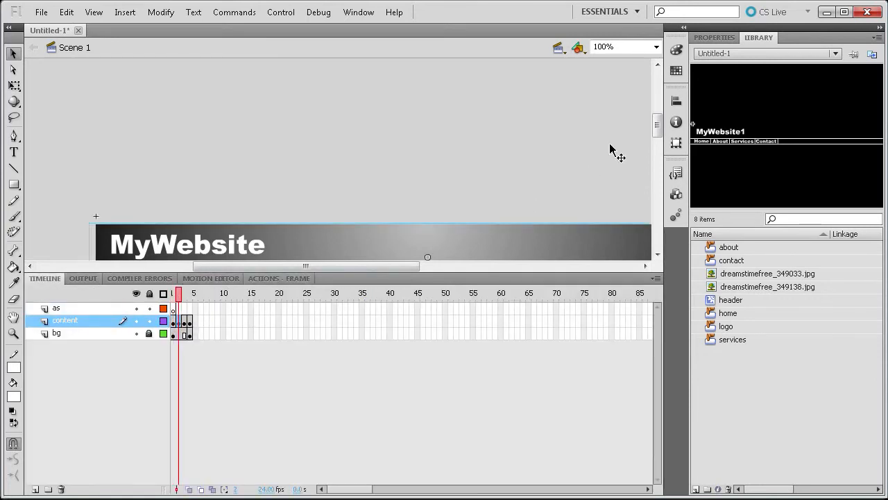
pyautogui.moveTo(658, 125); pyautogui.dragTo(661, 145)
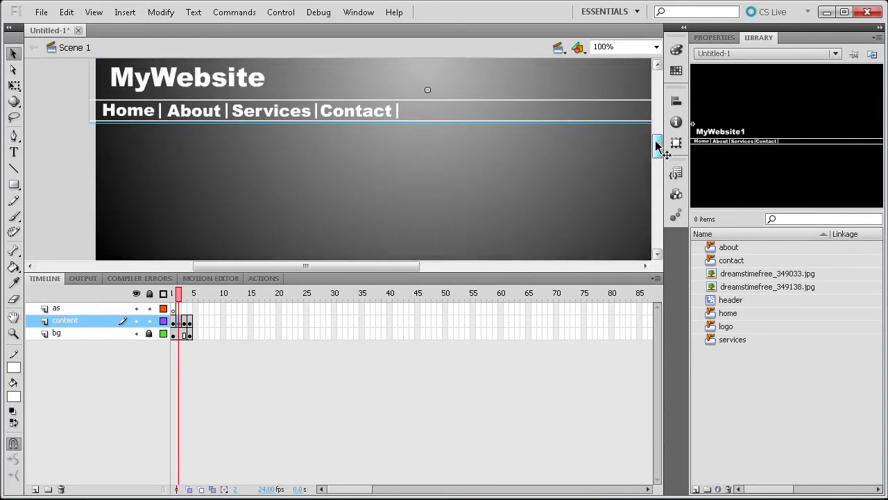
pyautogui.click(17, 154)
pyautogui.click(260, 144)
pyautogui.write('About')
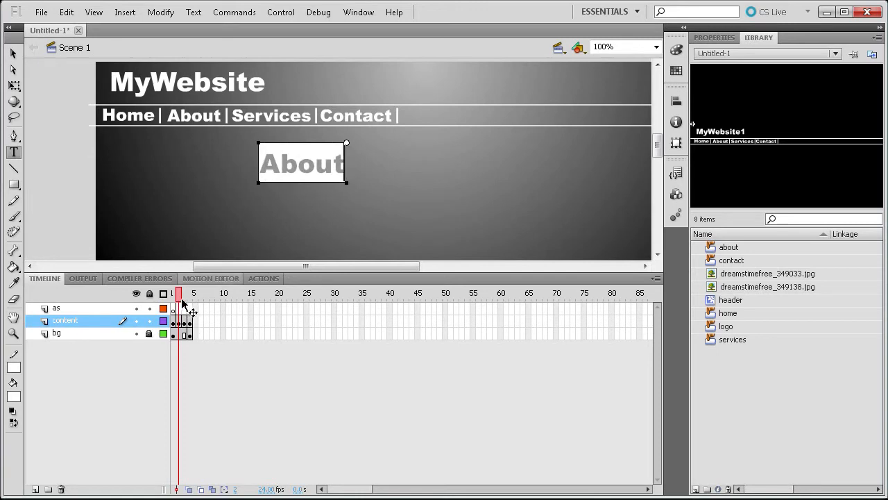
# - Add the text "Services" below the menu on frame 3 of the content layer
pyautogui.click(184, 300)
pyautogui.click(294, 184)
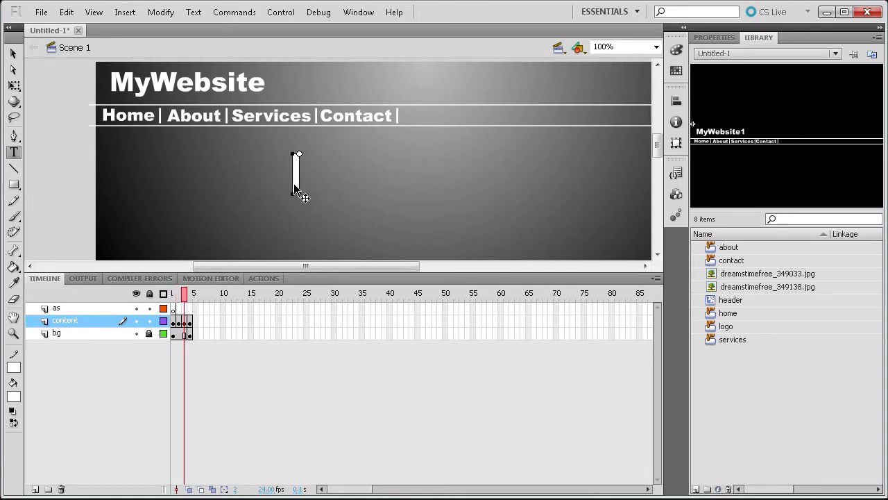
pyautogui.write('C')
pyautogui.press('BackSpace')
pyautogui.write('Services')
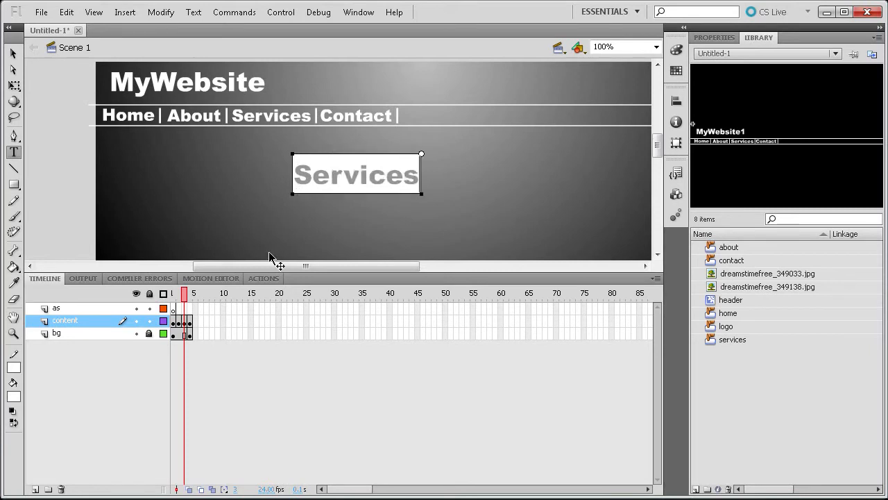
# - Add the text "Contact" below the menu on frame 4 of the content layer, and return to frame 1
pyautogui.click(190, 298)
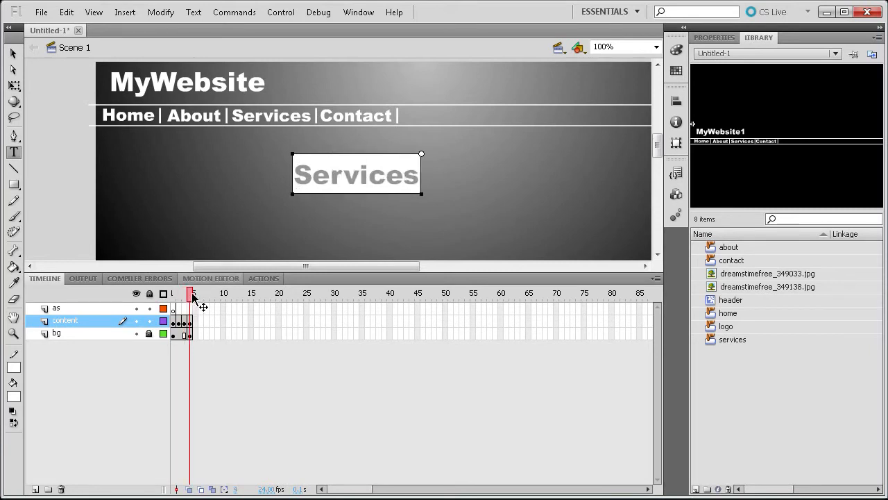
pyautogui.write('Contact')
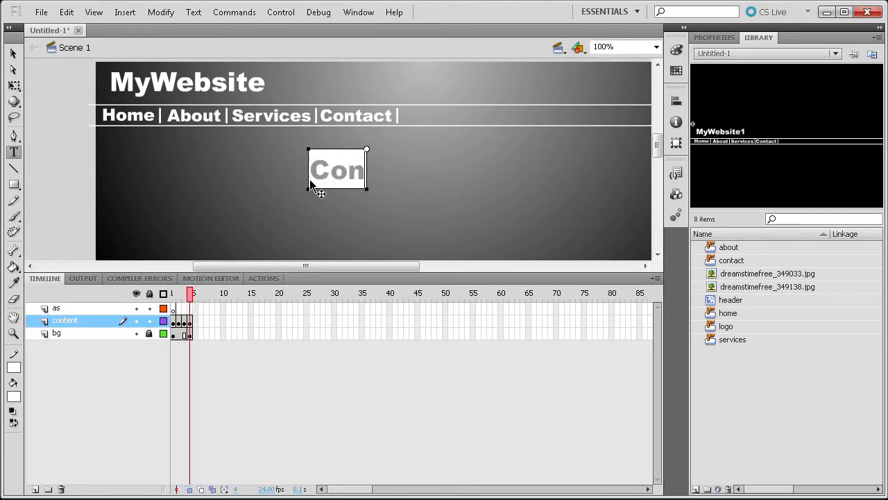
pyautogui.moveTo(190, 294); pyautogui.dragTo(174, 311)
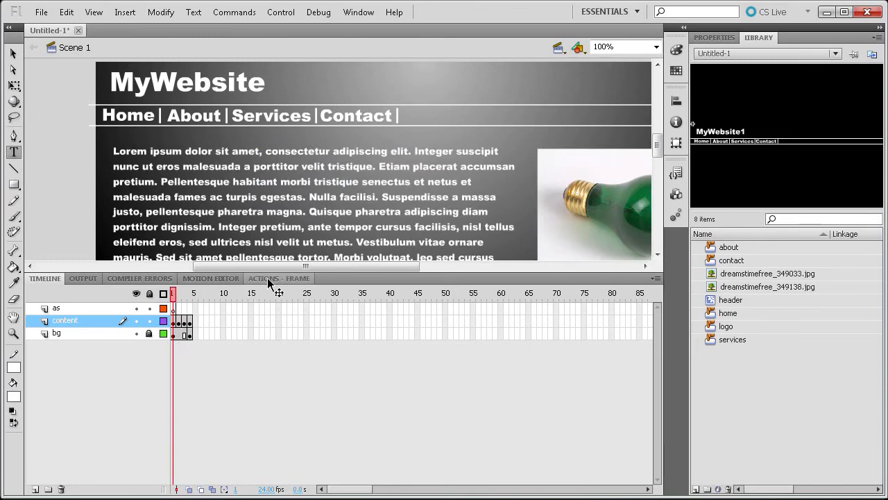
# - Enter stop() as the frame script on frame 1 of the content layer and select that line of code
pyautogui.click(269, 279)
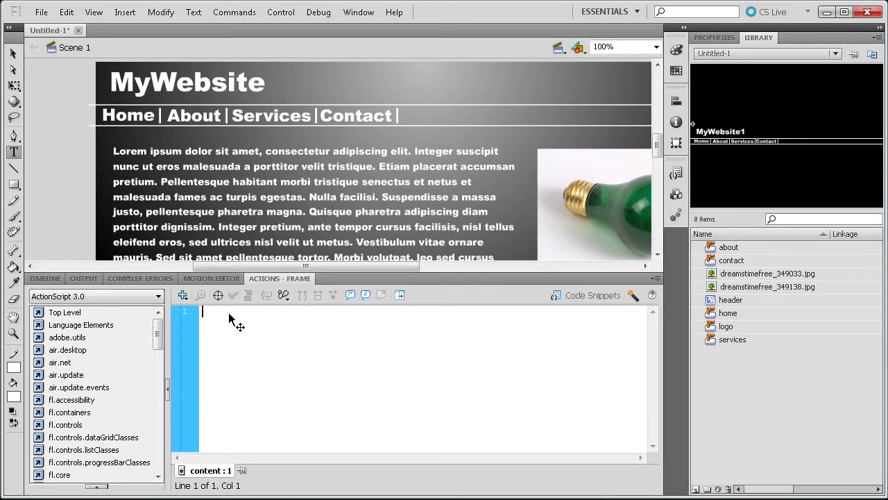
pyautogui.write('stop(')
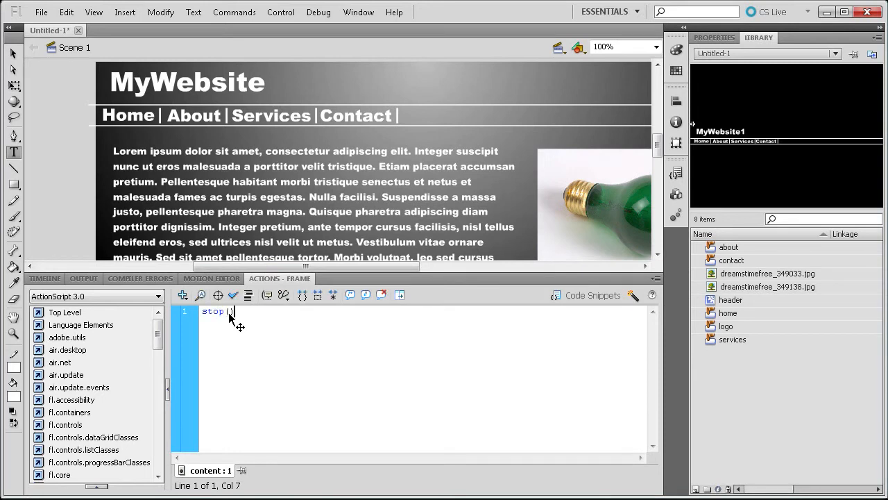
pyautogui.click(55, 278)
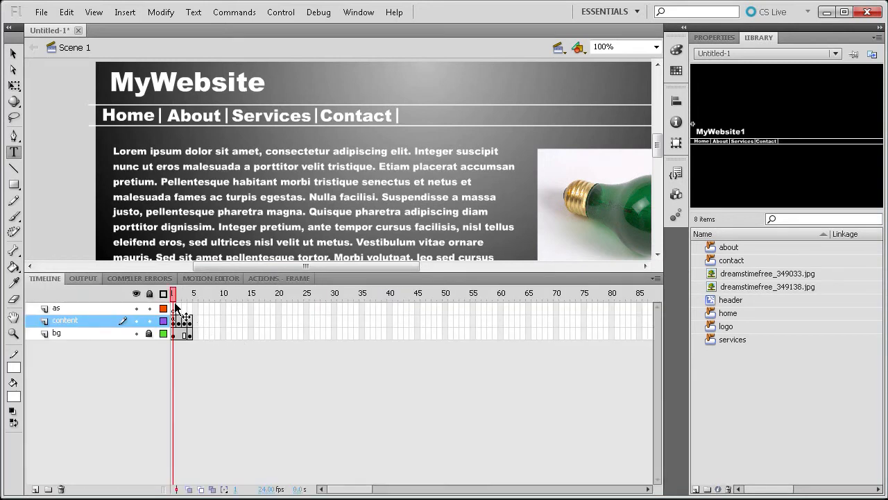
pyautogui.click(174, 320)
pyautogui.click(285, 279)
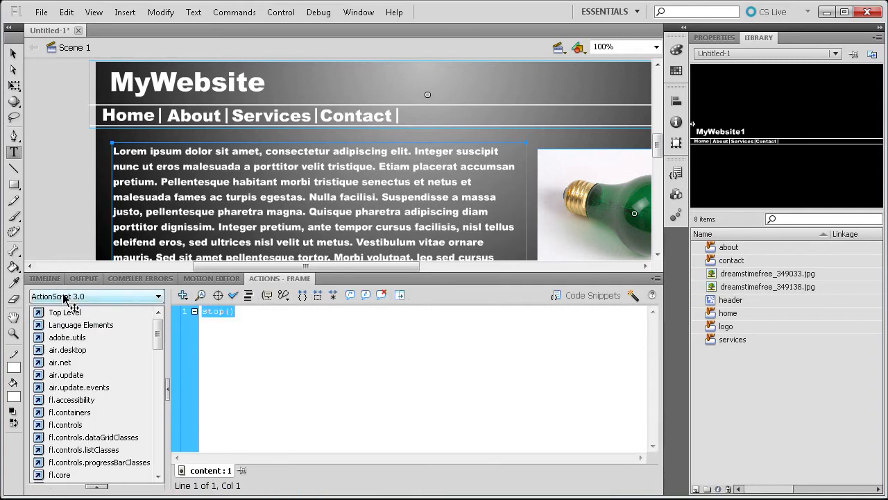
# - Enter stop(); as the frame script on frame 1 of the as layer
pyautogui.click(44, 278)
pyautogui.click(42, 309)
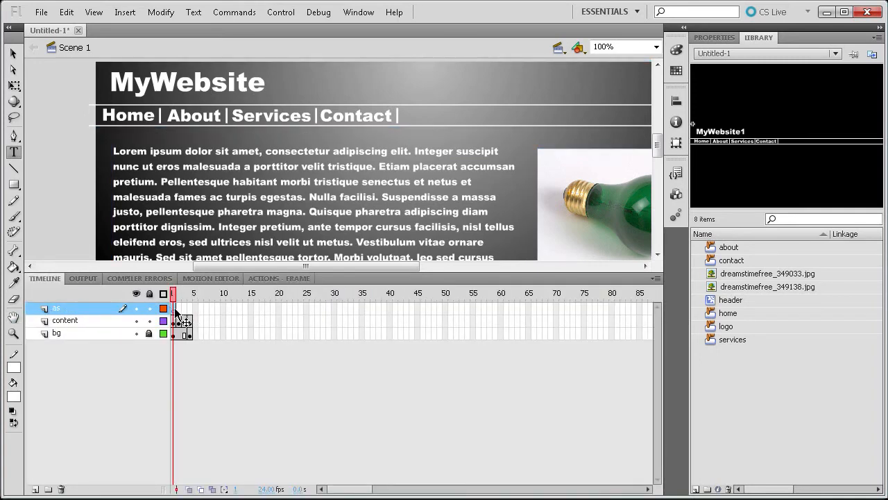
pyautogui.click(283, 278)
pyautogui.click(358, 13)
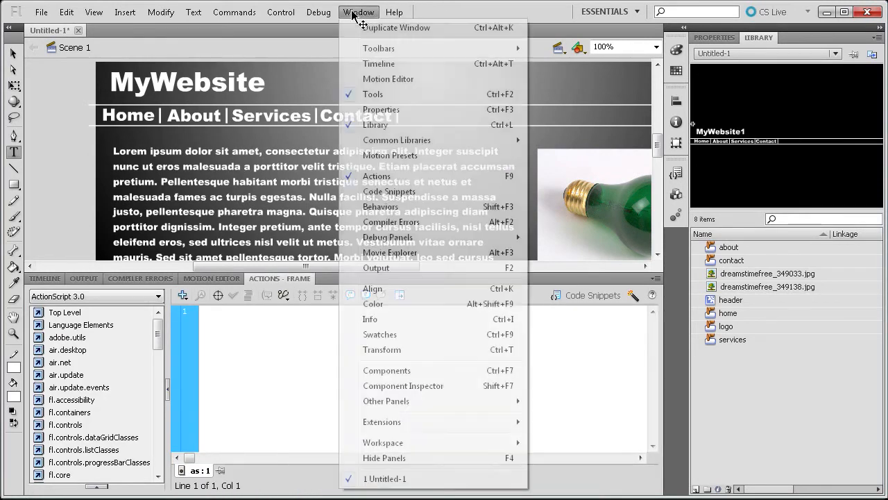
pyautogui.click(359, 12)
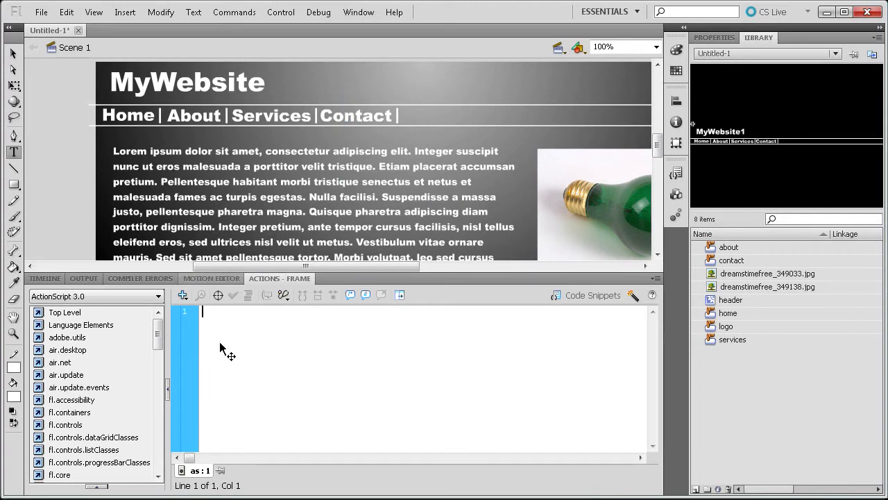
pyautogui.write('stop()')
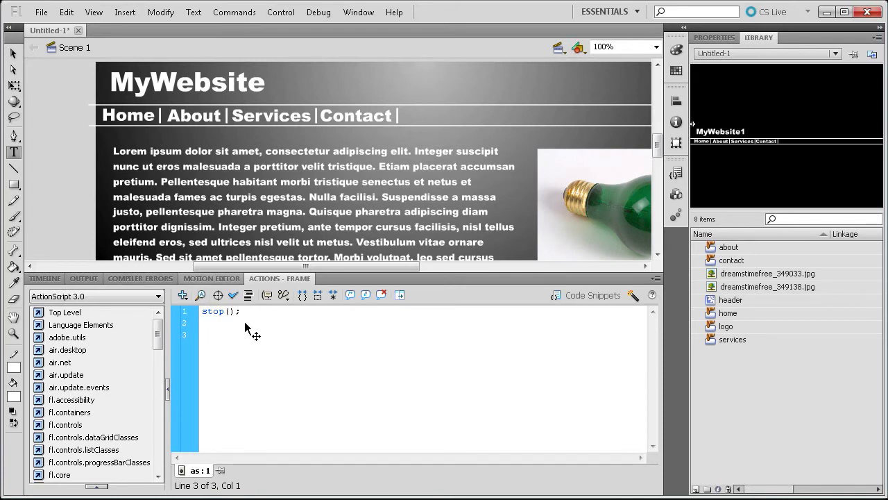
# - Add the line home_btn.addEventListener(MouseEvent.CLICK, gohome); below stop(), leaving one blank line between them
pyautogui.write('ome_btn.addEventlistener')
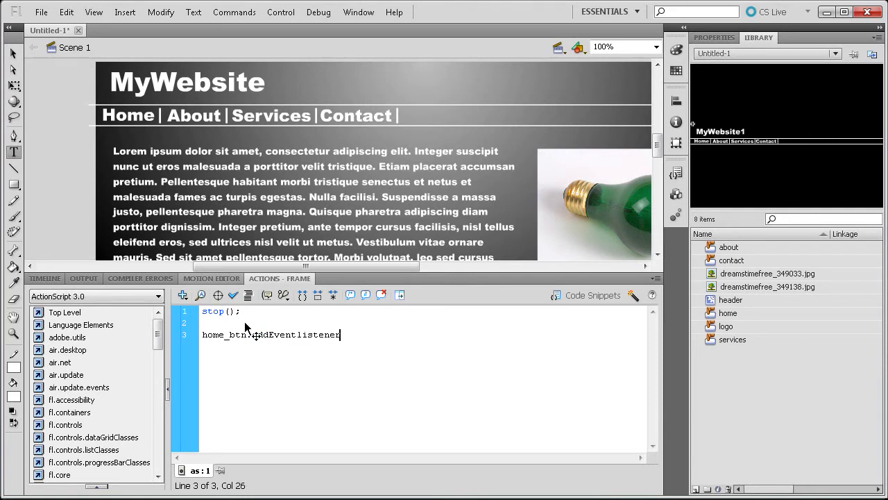
pyautogui.moveTo(278, 339); pyautogui.dragTo(298, 339)
pyautogui.click(299, 338)
pyautogui.click(347, 340)
pyautogui.write('L')
pyautogui.click(355, 345)
pyautogui.write('(MouseEvent')
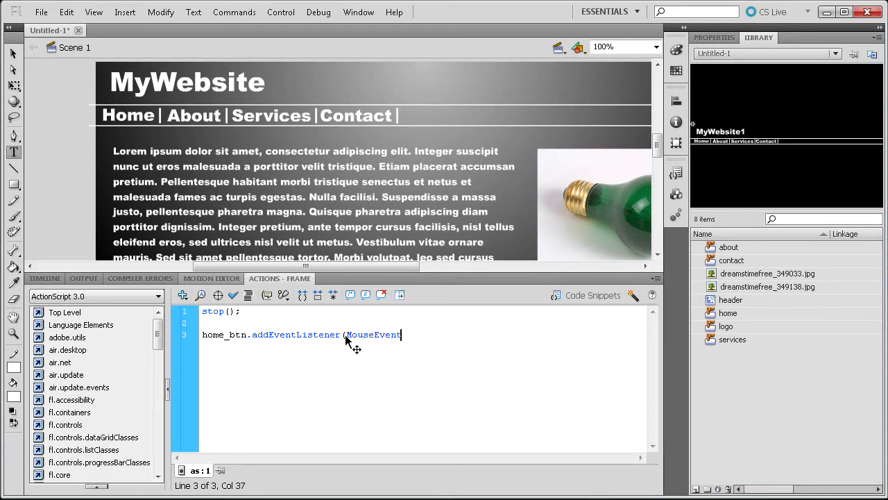
pyautogui.write('.CLICK')
pyautogui.write(', gohome);')
pyautogui.moveTo(494, 336); pyautogui.dragTo(198, 336)
pyautogui.click(206, 336)
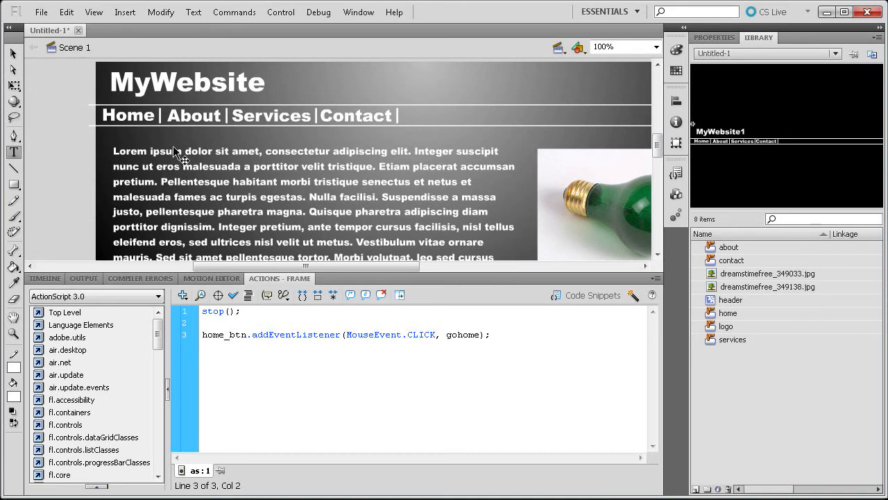
# - Prefix home_btn in the event listener line with "header." to target the button inside the header
pyautogui.click(203, 336)
pyautogui.moveTo(247, 338); pyautogui.dragTo(203, 340)
pyautogui.click(202, 338)
pyautogui.write('header.')
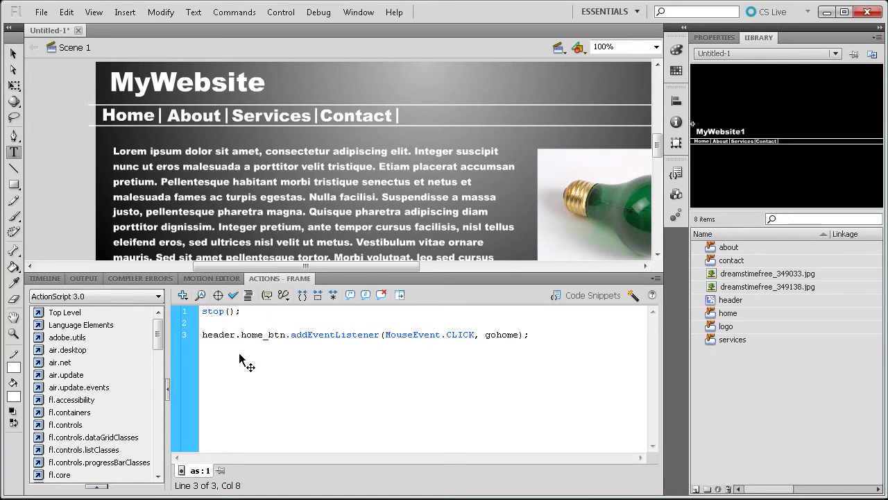
pyautogui.doubleClick(256, 335)
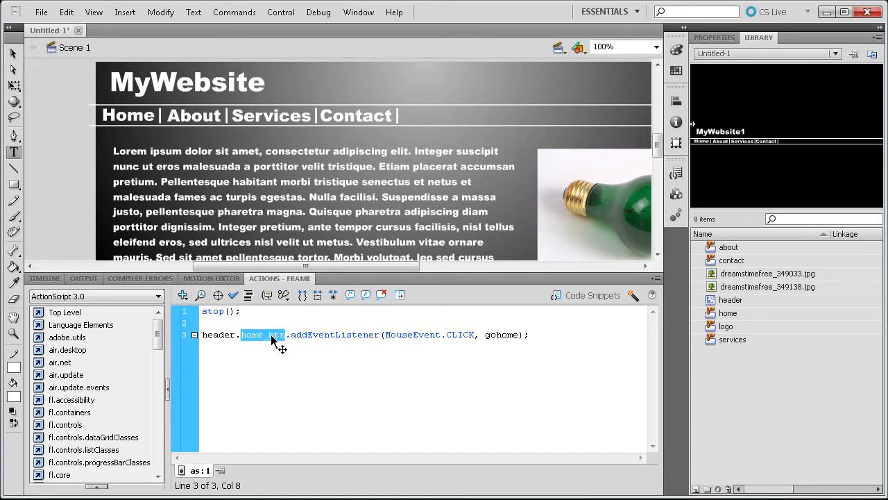
pyautogui.click(246, 336)
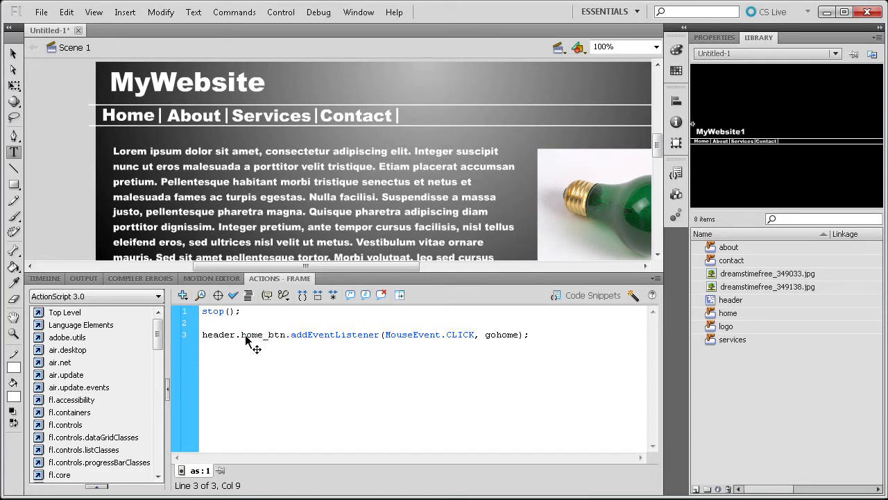
# - Give the header movie clip on frame 1 the instance name header_mc
pyautogui.click(13, 54)
pyautogui.click(236, 91)
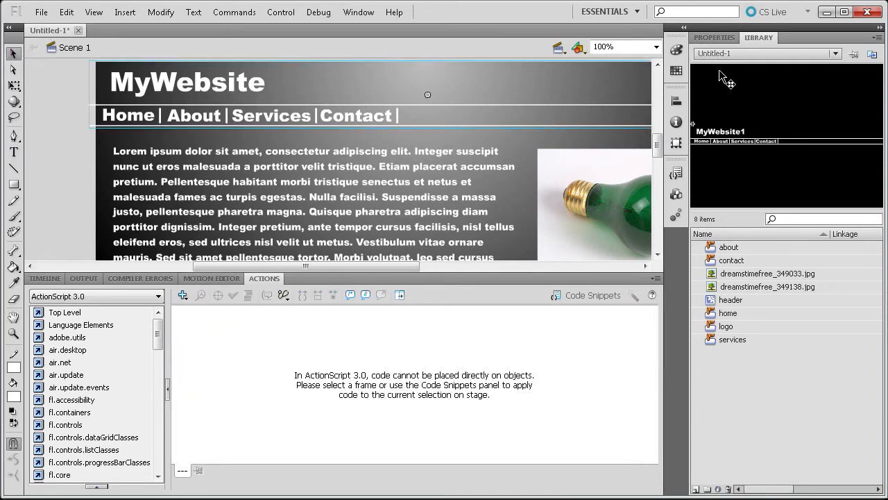
pyautogui.click(715, 37)
pyautogui.click(776, 57)
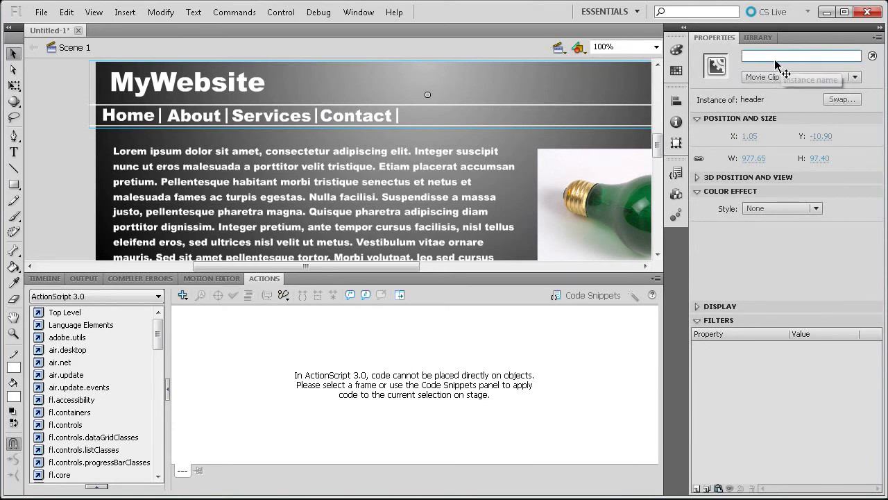
pyautogui.write('header_mc')
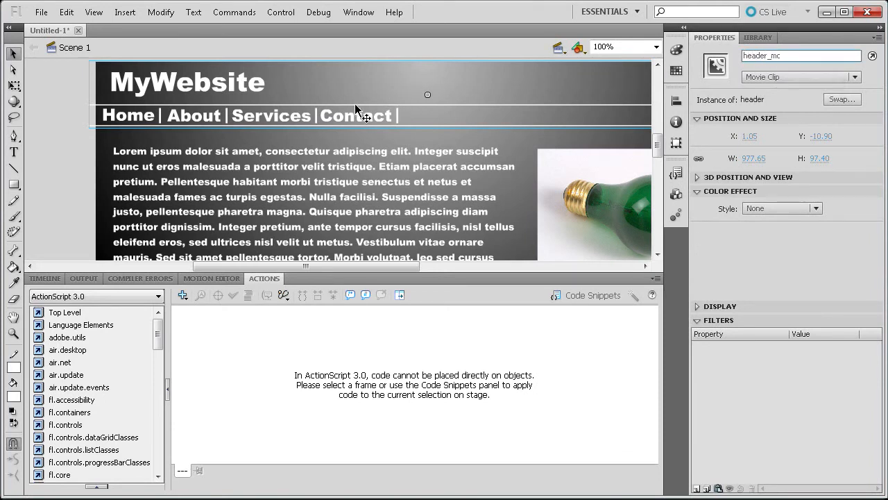
# - Give the header movie clip on frame 2, the About page, the instance name header_mc
pyautogui.click(46, 279)
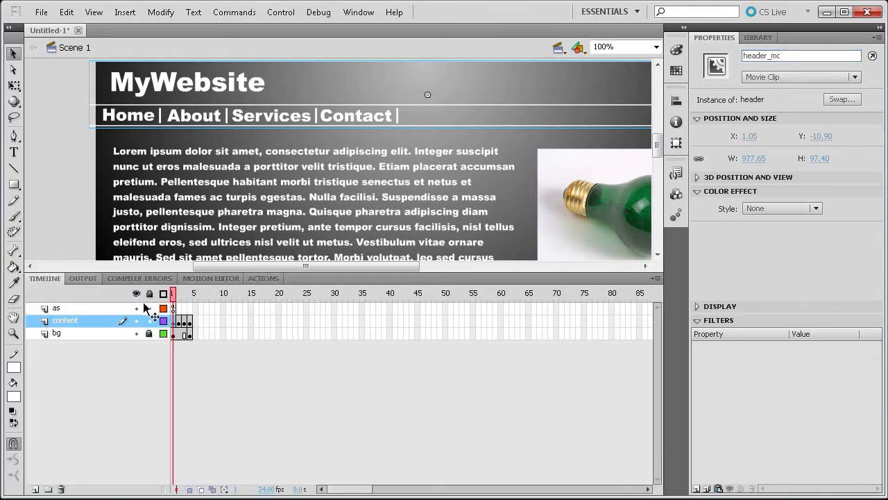
pyautogui.click(178, 294)
pyautogui.click(226, 97)
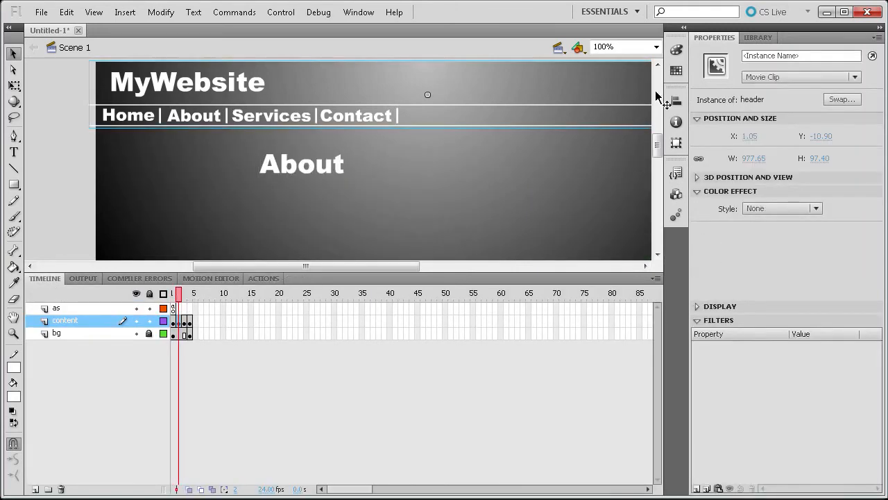
pyautogui.click(771, 57)
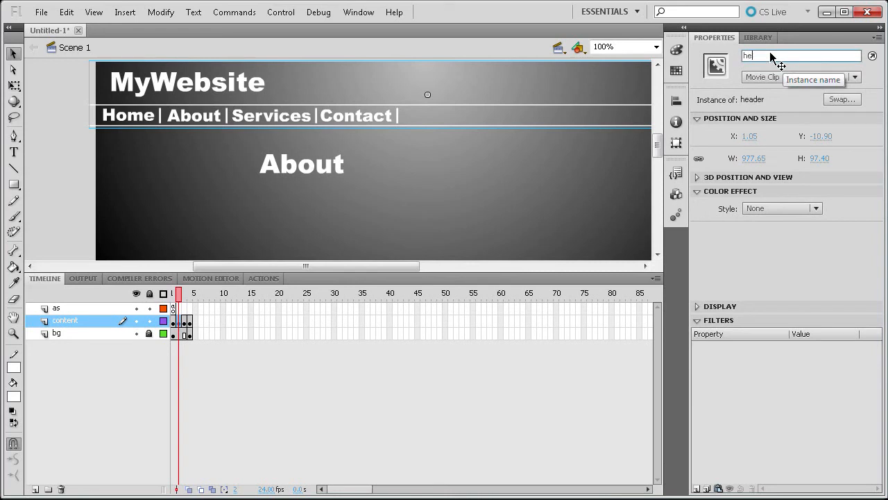
pyautogui.write('header_mc')
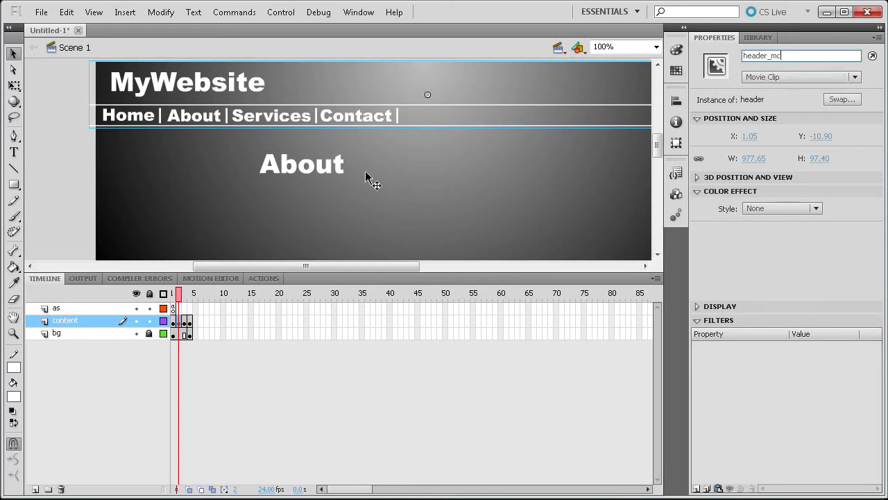
# - Give the header movie clip on frame 3, the Services page, the instance name header_mc
pyautogui.click(185, 320)
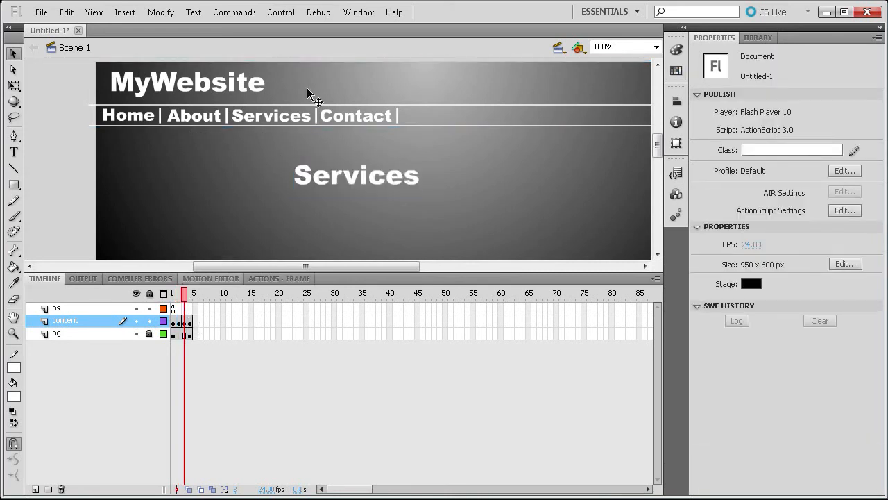
pyautogui.click(179, 321)
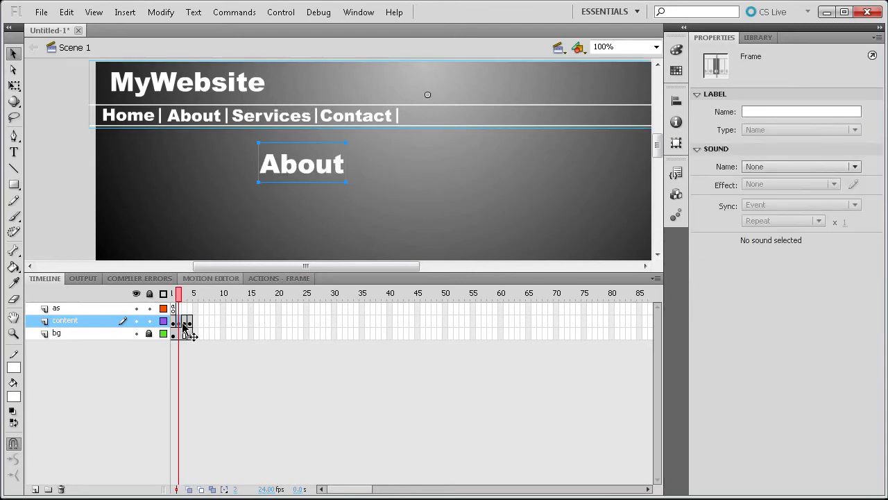
pyautogui.click(184, 320)
pyautogui.click(292, 92)
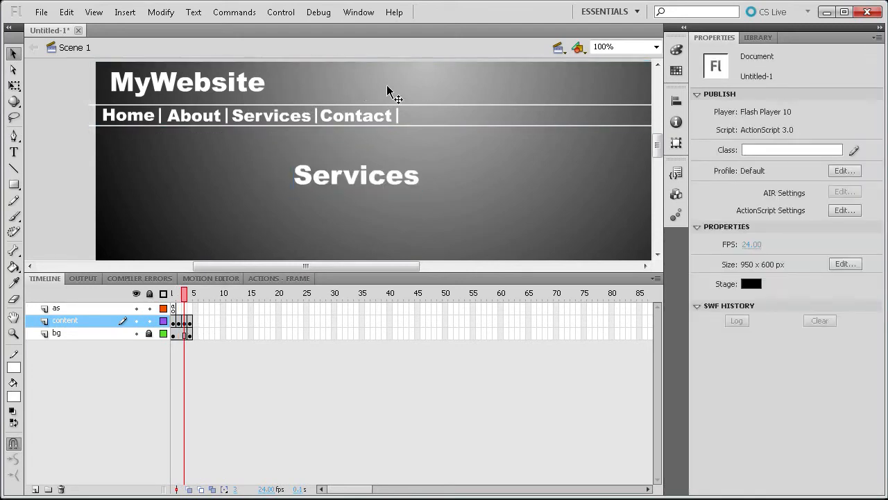
pyautogui.click(759, 37)
pyautogui.click(715, 37)
pyautogui.click(258, 118)
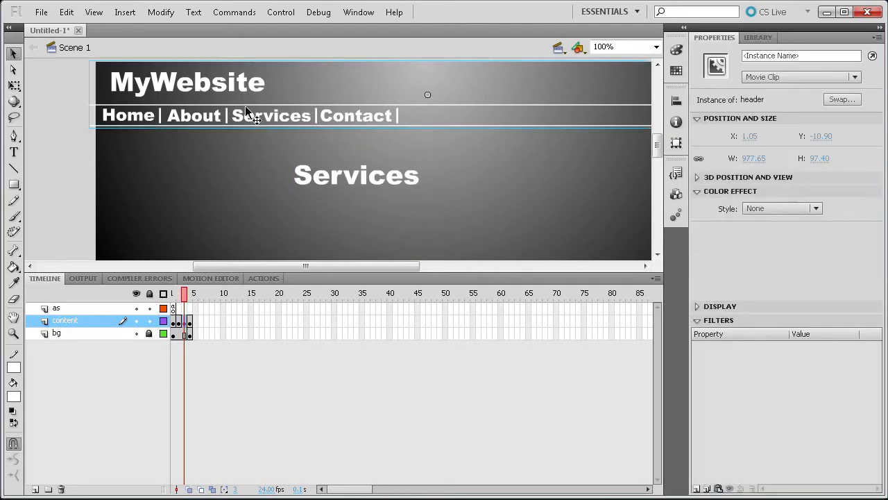
pyautogui.click(758, 38)
pyautogui.click(712, 38)
pyautogui.click(750, 57)
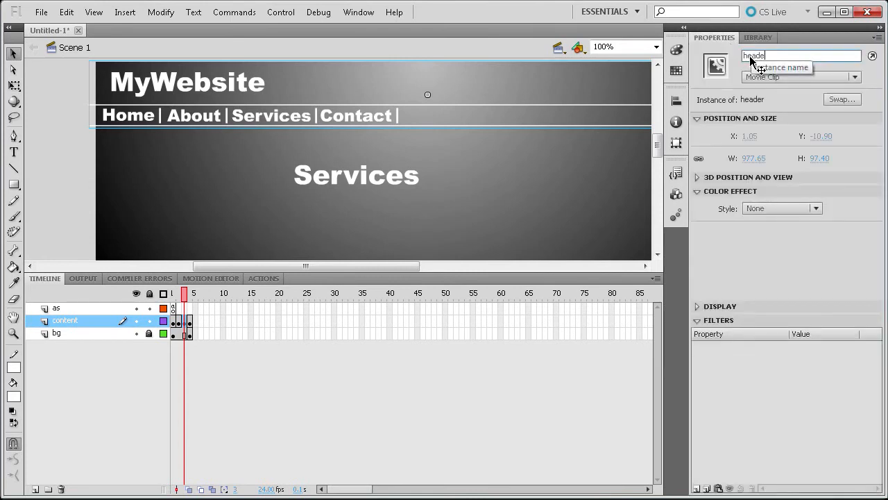
pyautogui.write('header_mc')
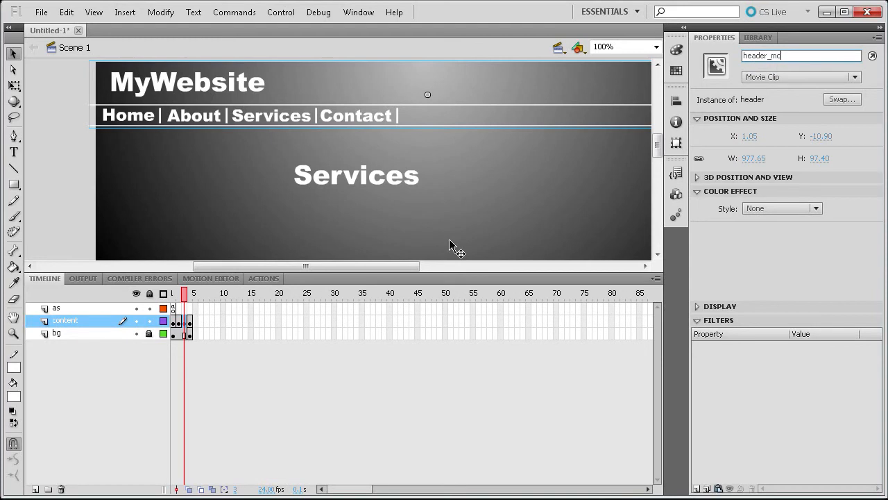
# - Give the header movie clip on frame 4, the Contact page, the instance name header_mc
pyautogui.click(192, 318)
pyautogui.click(191, 316)
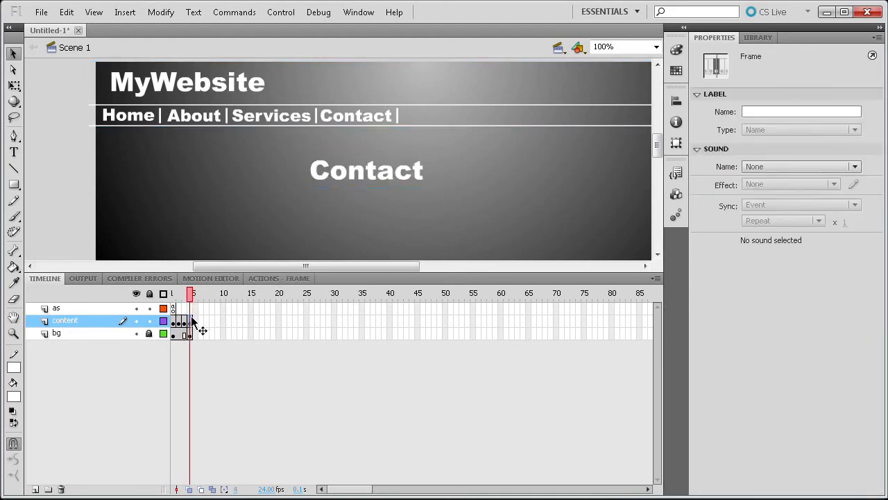
pyautogui.click(275, 90)
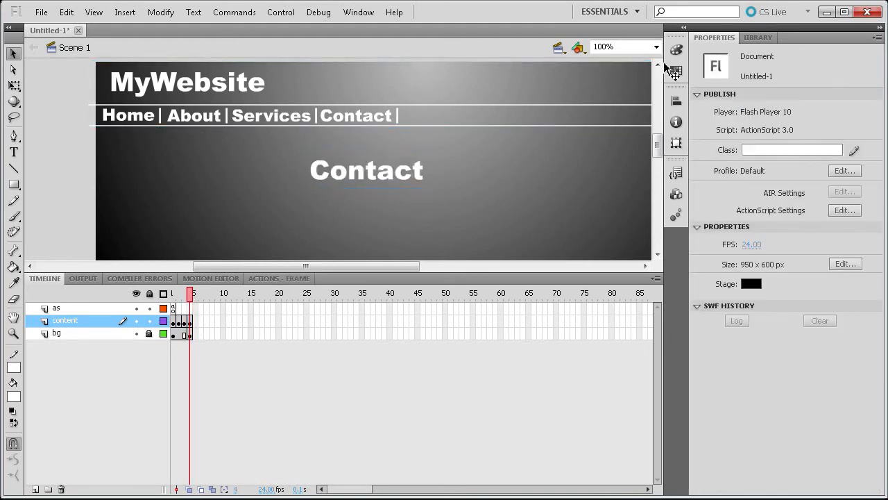
pyautogui.click(239, 110)
pyautogui.click(779, 58)
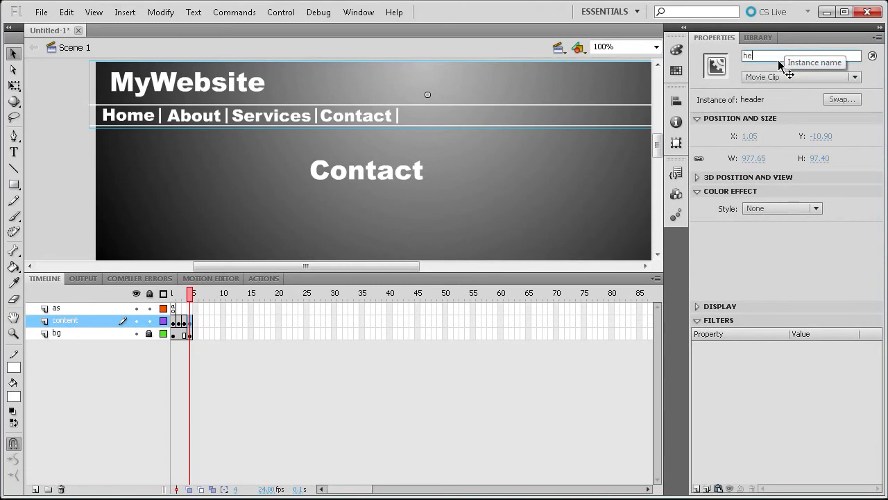
pyautogui.write('c')
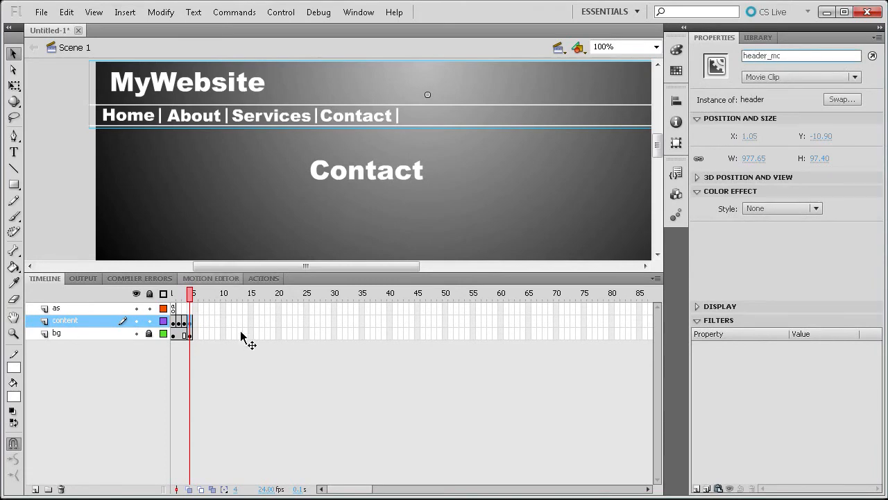
# - Change header to header_mc in the event listener line of the frame 1 script on the as layer
pyautogui.click(173, 294)
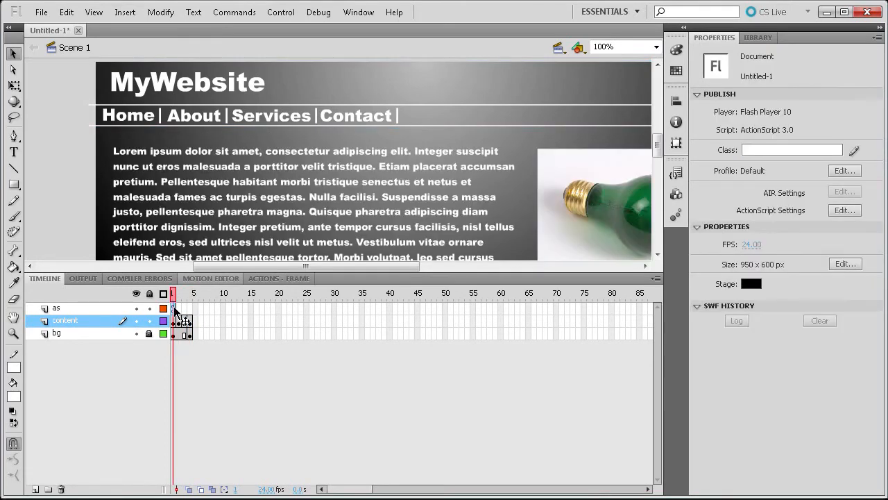
pyautogui.click(174, 308)
pyautogui.press('F9')
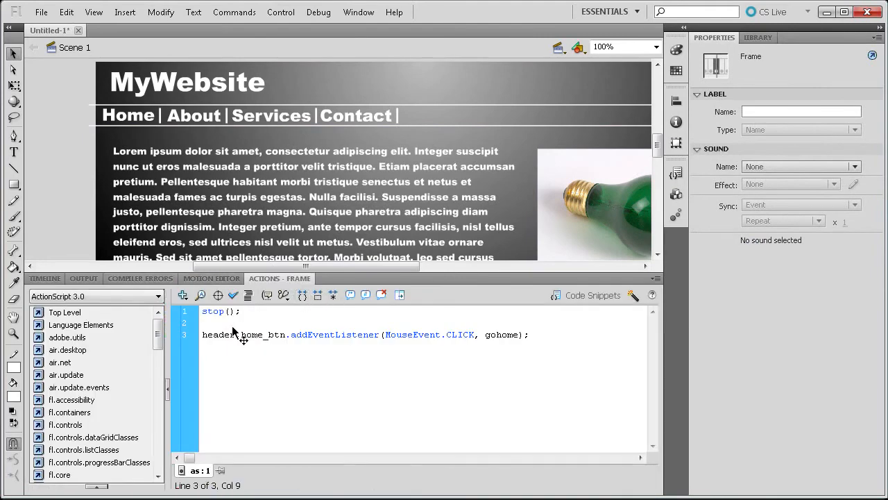
pyautogui.click(235, 336)
pyautogui.write('_mc')
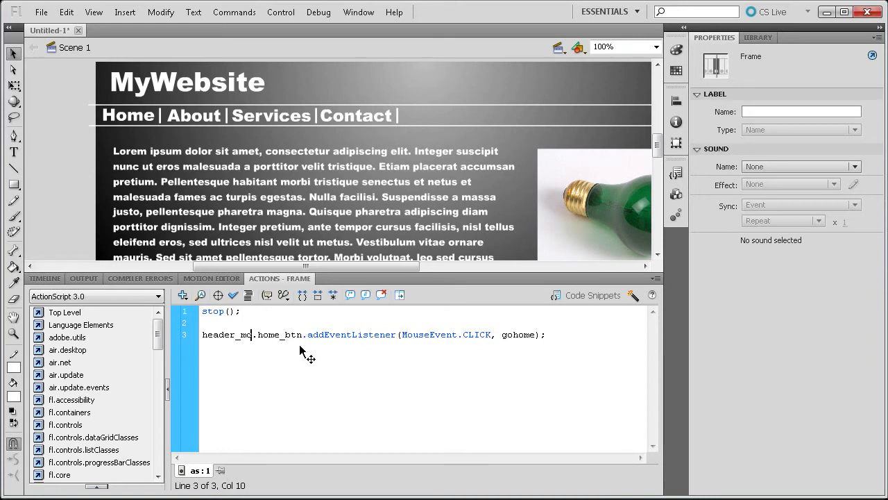
pyautogui.moveTo(315, 335); pyautogui.dragTo(509, 347)
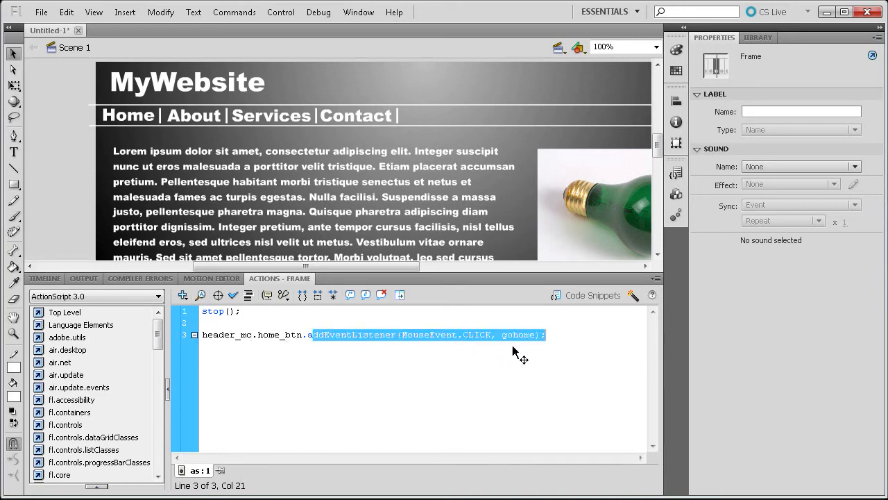
# - Below the home_btn listener line, declare function gohome with the parameter event:MouseEvent and return type void
pyautogui.click(555, 342)
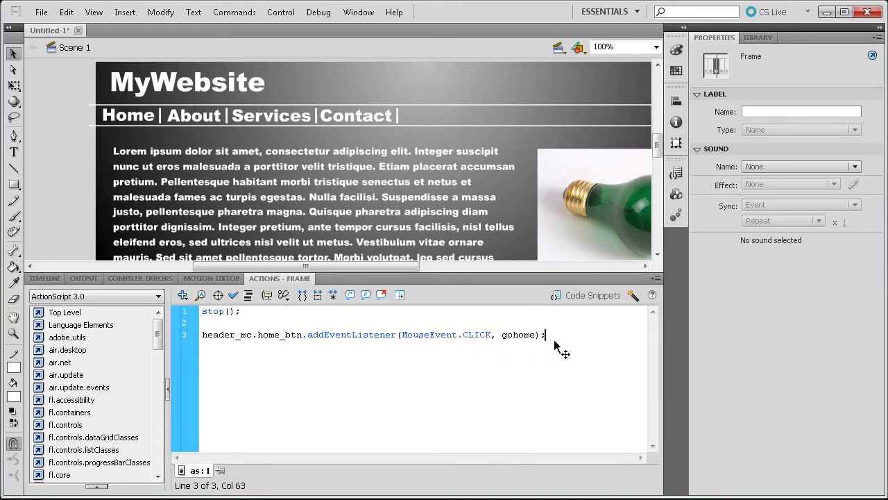
pyautogui.press('Return')
pyautogui.press('Return')
pyautogui.write('function gohome (eve')
pyautogui.write('nt:M')
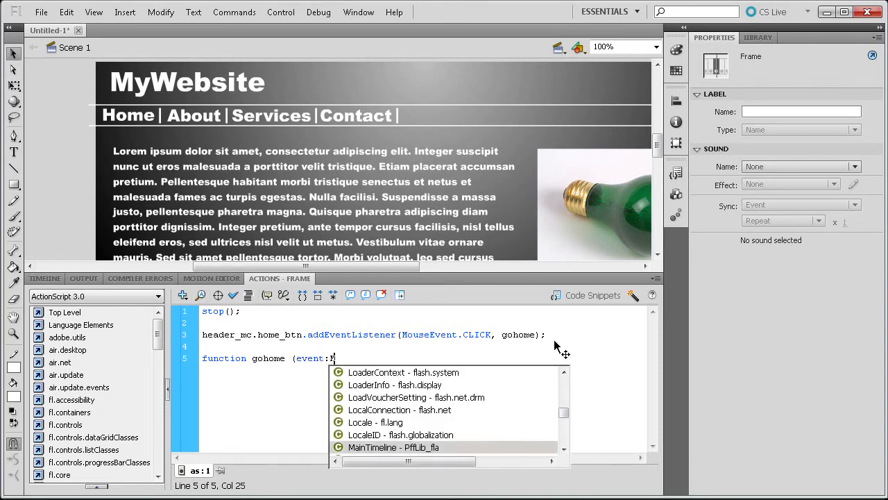
pyautogui.write('ouseEvent')
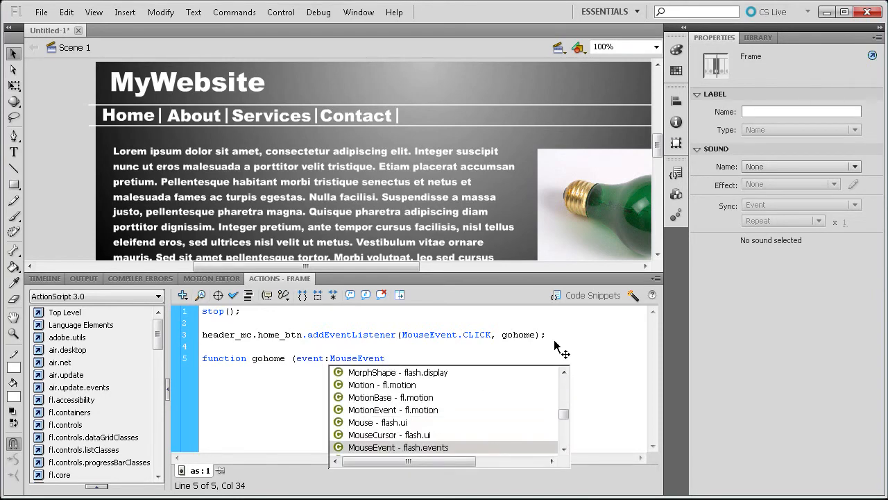
pyautogui.write(')')
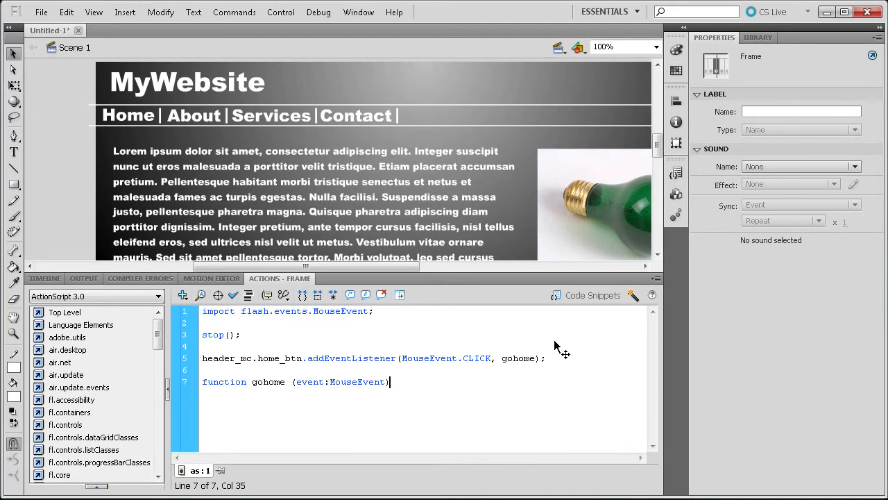
pyautogui.write(':void')
# - Give the gohome function a braced body containing gotoAndStop(1);
pyautogui.press('Return')
pyautogui.doubleClick(211, 406)
pyautogui.click(226, 396)
pyautogui.write('p()')
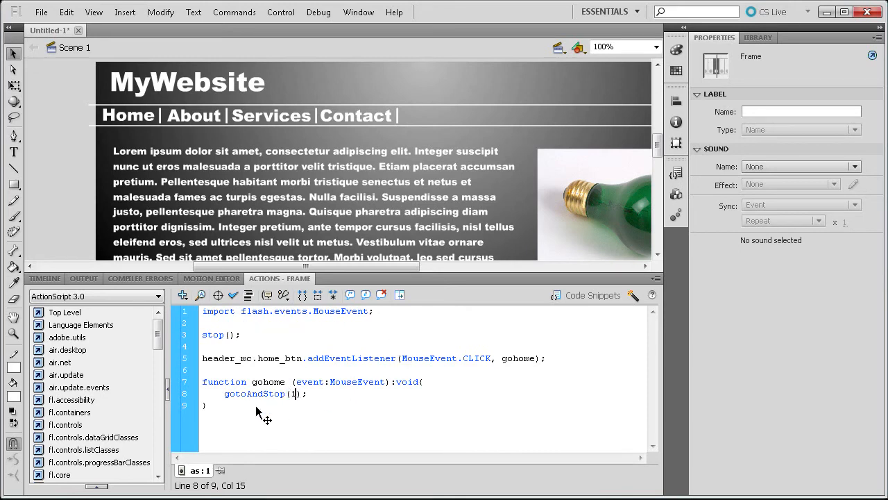
# - Duplicate the home_btn event listener line directly beneath the original
pyautogui.click(545, 348)
pyautogui.moveTo(548, 358); pyautogui.dragTo(173, 358)
pyautogui.hotkey('ctrl', 'c')
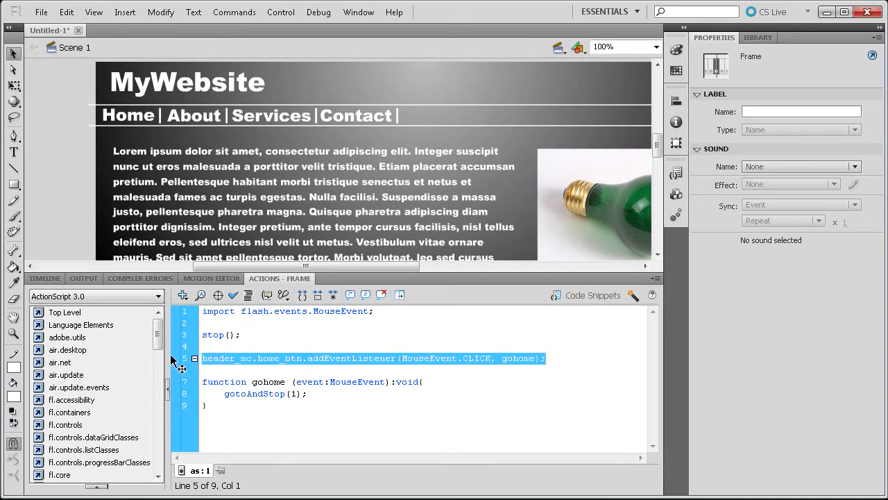
pyautogui.click(562, 358)
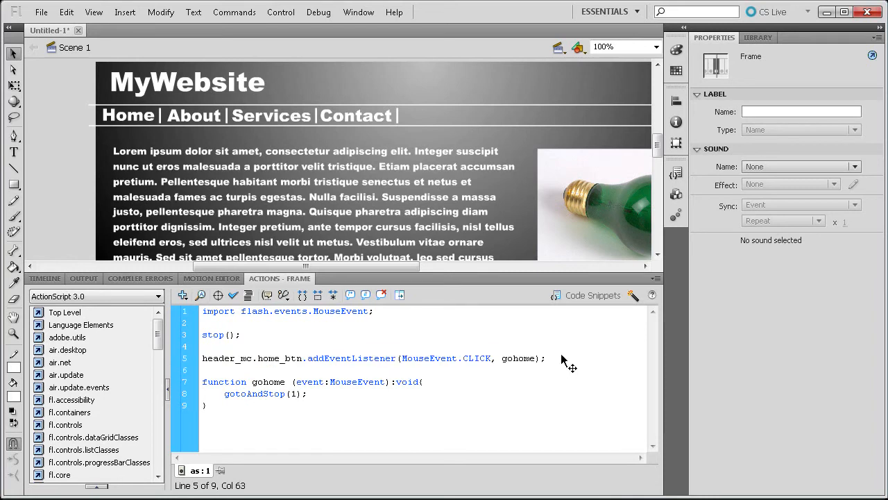
pyautogui.press('Return')
pyautogui.hotkey('ctrl', 'v')
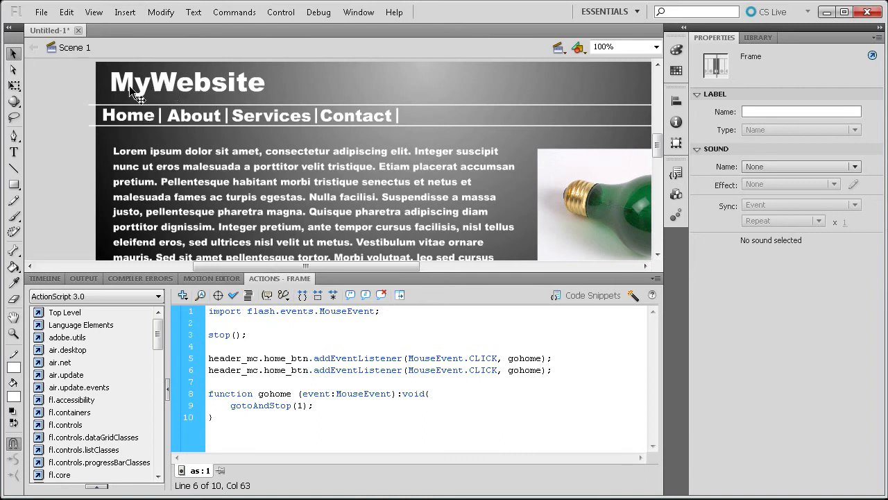
# - Change home_btn to logo_btn in the duplicated listener line, keeping gohome as its handler
pyautogui.moveTo(257, 369); pyautogui.dragTo(247, 371)
pyautogui.doubleClick(239, 370)
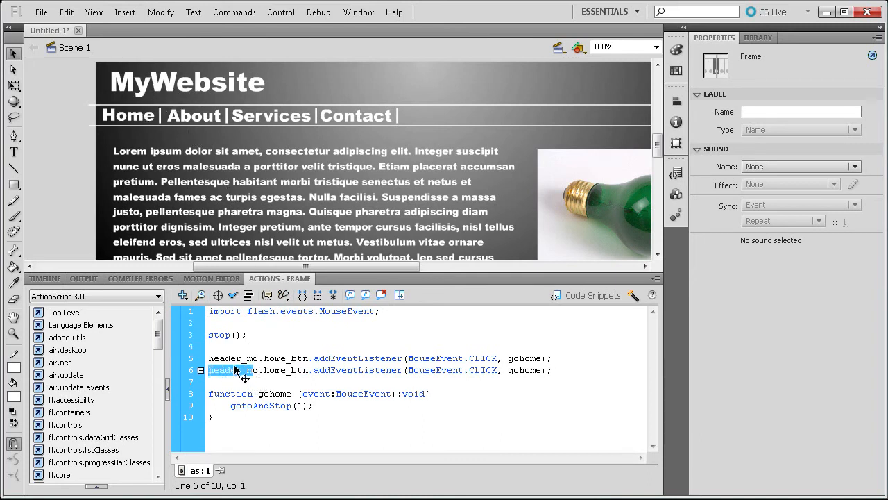
pyautogui.click(258, 371)
pyautogui.doubleClick(276, 370)
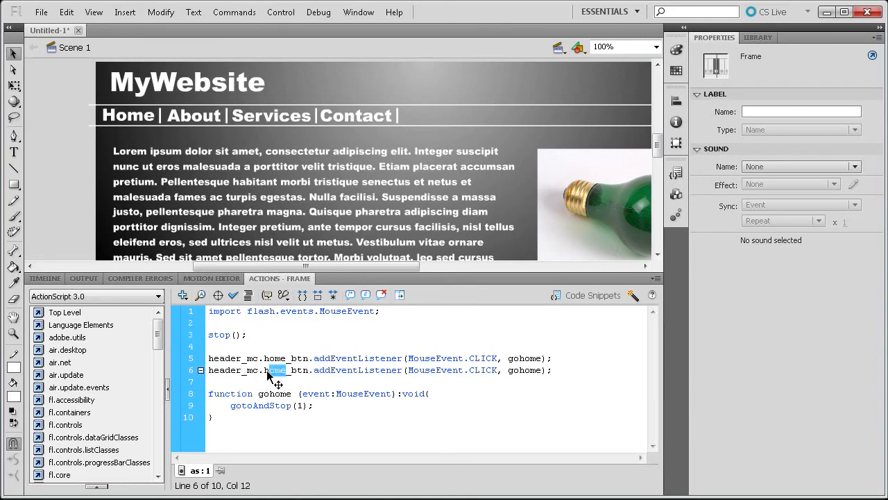
pyautogui.write('lo')
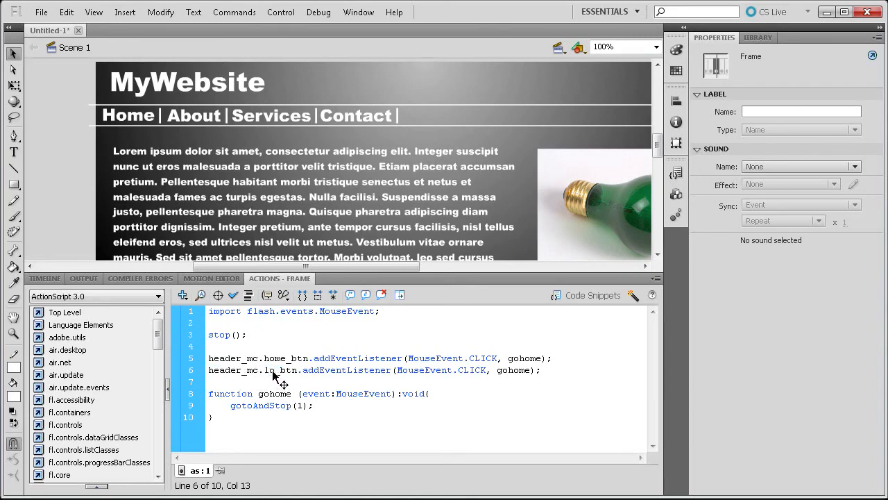
pyautogui.write('go')
pyautogui.click(525, 378)
pyautogui.click(504, 372)
pyautogui.moveTo(511, 375); pyautogui.dragTo(541, 377)
pyautogui.click(353, 421)
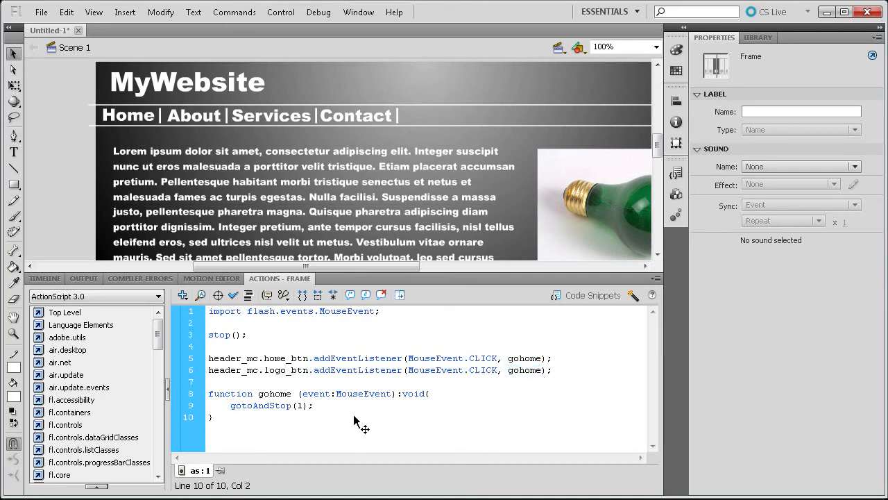
# - Copy the logo_btn listener together with the gohome function and paste the block at the end of the script
pyautogui.moveTo(224, 420); pyautogui.dragTo(201, 371)
pyautogui.hotkey('ctrl', 'c')
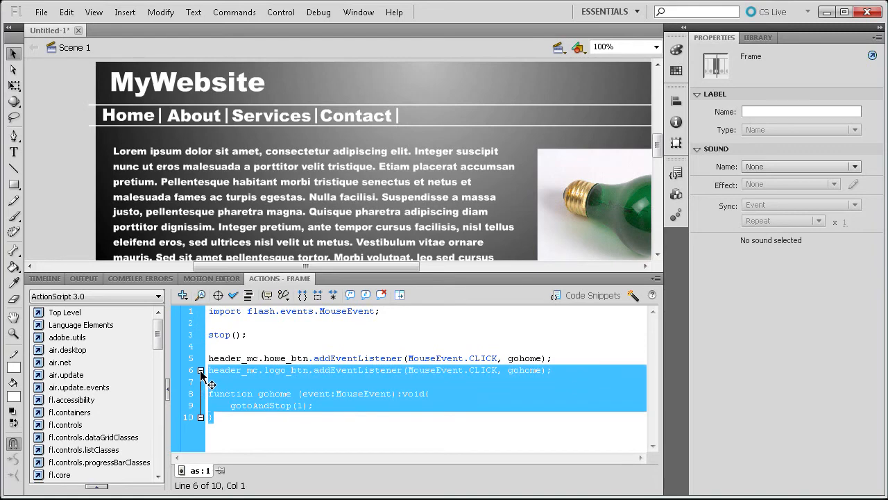
pyautogui.click(316, 383)
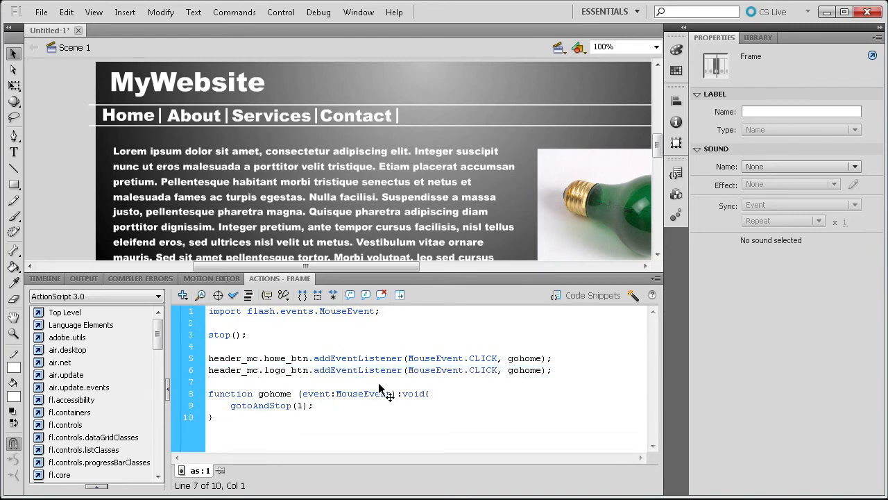
pyautogui.moveTo(292, 420); pyautogui.dragTo(212, 395)
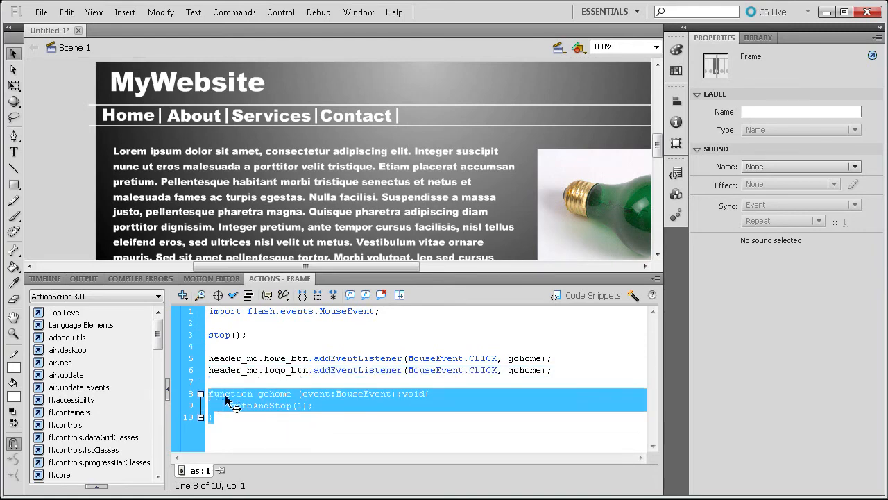
pyautogui.click(300, 415)
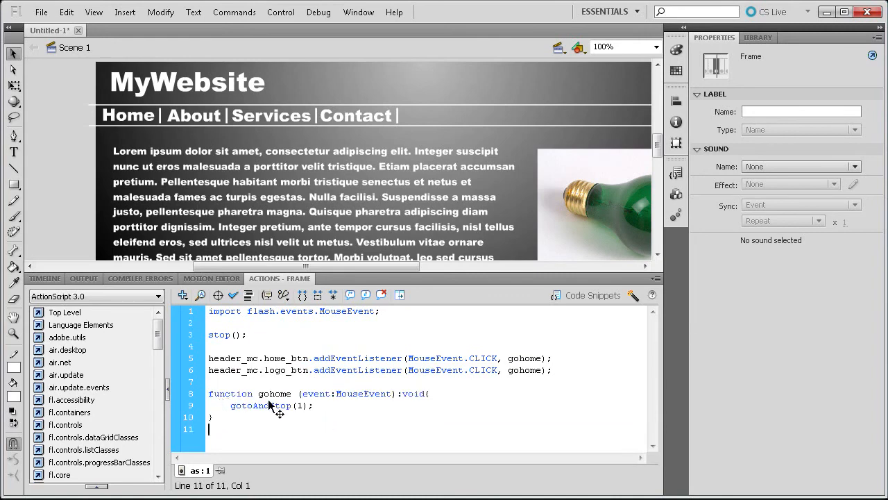
pyautogui.hotkey('ctrl', 'v')
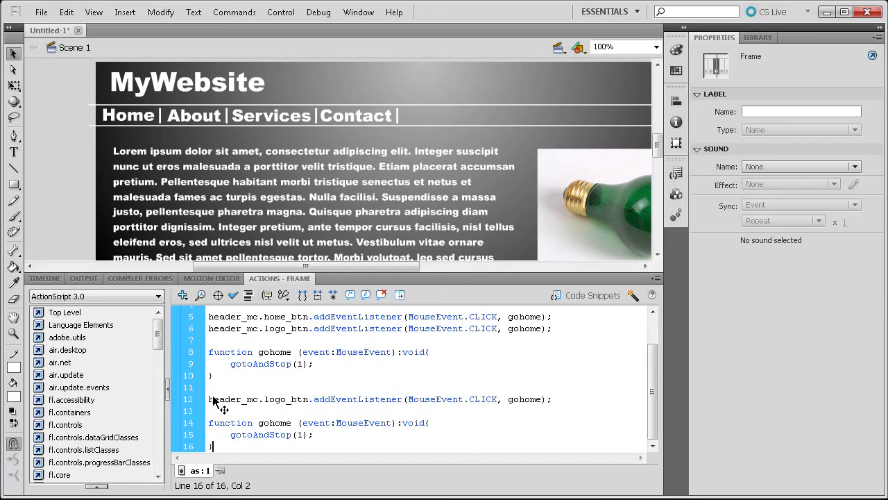
# - In the pasted listener line, change the button to about_btn and the handler to goabout
pyautogui.moveTo(210, 402); pyautogui.dragTo(294, 403)
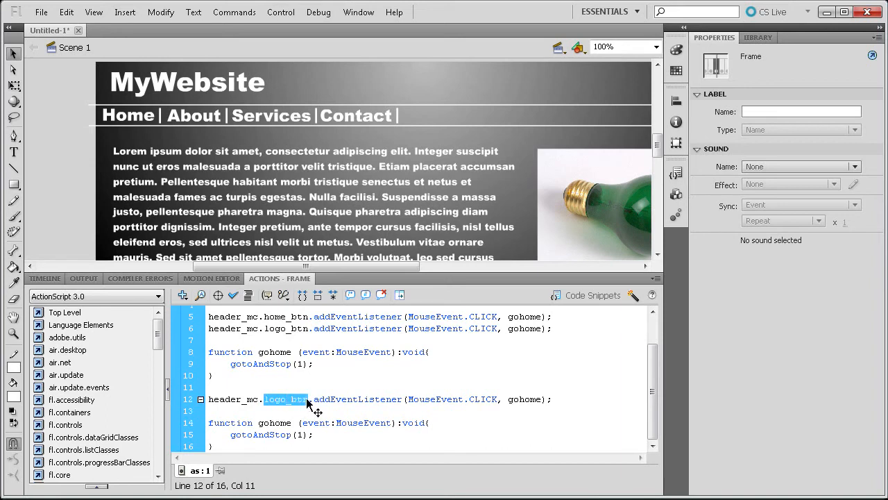
pyautogui.click(285, 403)
pyautogui.keyDown('shift'); pyautogui.click(263, 399); pyautogui.keyUp('shift')
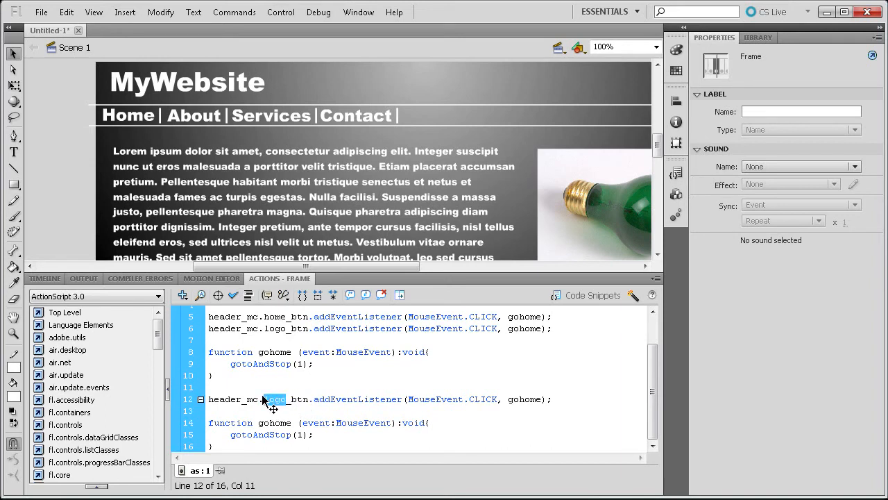
pyautogui.write('about')
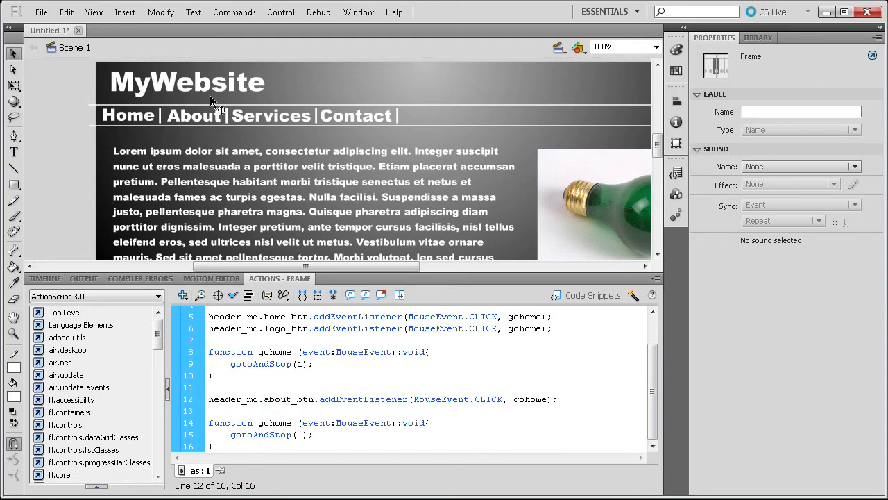
pyautogui.moveTo(527, 399); pyautogui.dragTo(547, 398)
pyautogui.write('about')
# - Rename the second gohome function goabout and make it call gotoAndStop(2)
pyautogui.doubleClick(547, 400)
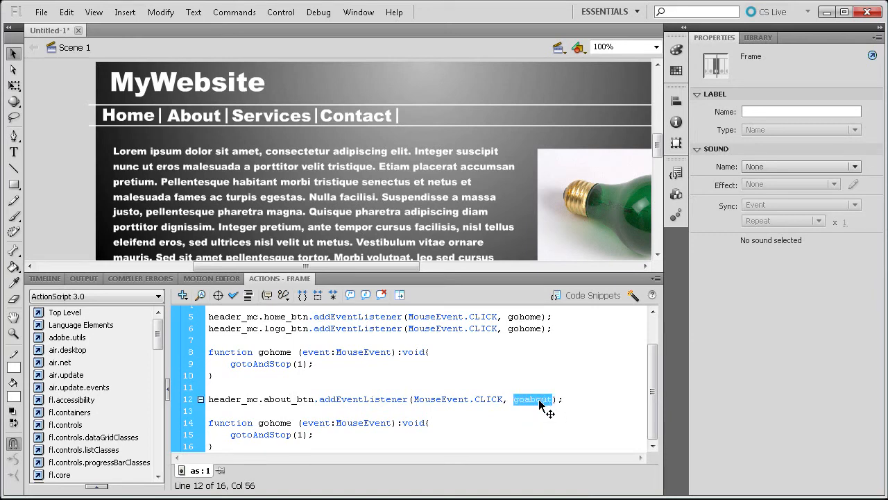
pyautogui.hotkey('ctrl', 'c')
pyautogui.doubleClick(269, 423)
pyautogui.hotkey('ctrl', 'v')
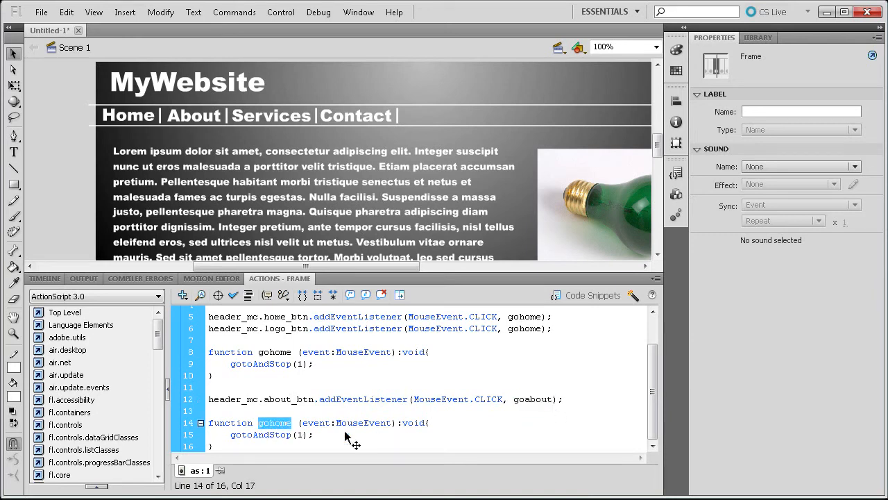
pyautogui.doubleClick(301, 435)
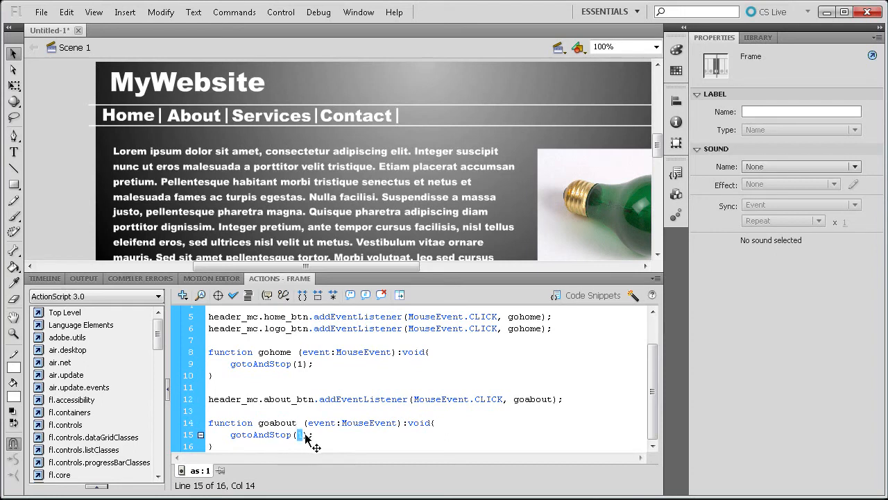
pyautogui.write('2')
# - Duplicate the about_btn listener and goabout function at the end of the script, separated by a blank line
pyautogui.moveTo(188, 446); pyautogui.dragTo(187, 401)
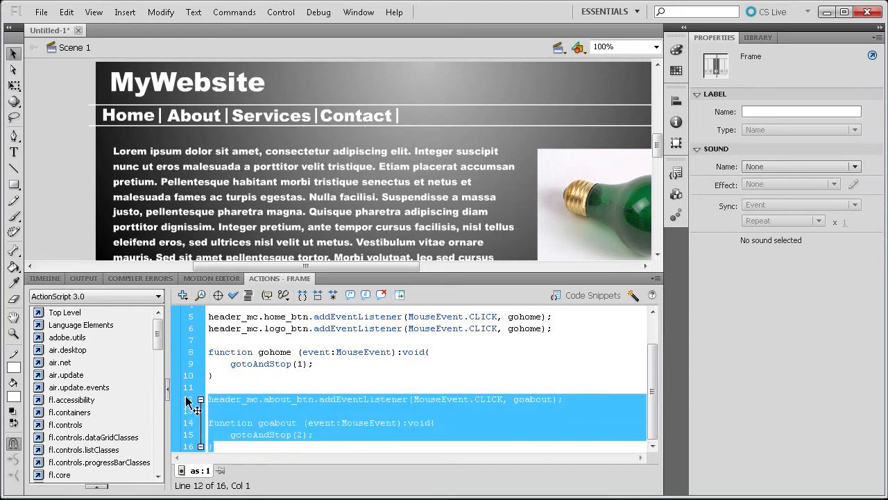
pyautogui.hotkey('ctrl', 'c')
pyautogui.click(284, 445)
pyautogui.press('Return')
pyautogui.press('Return')
pyautogui.hotkey('ctrl', 'v')
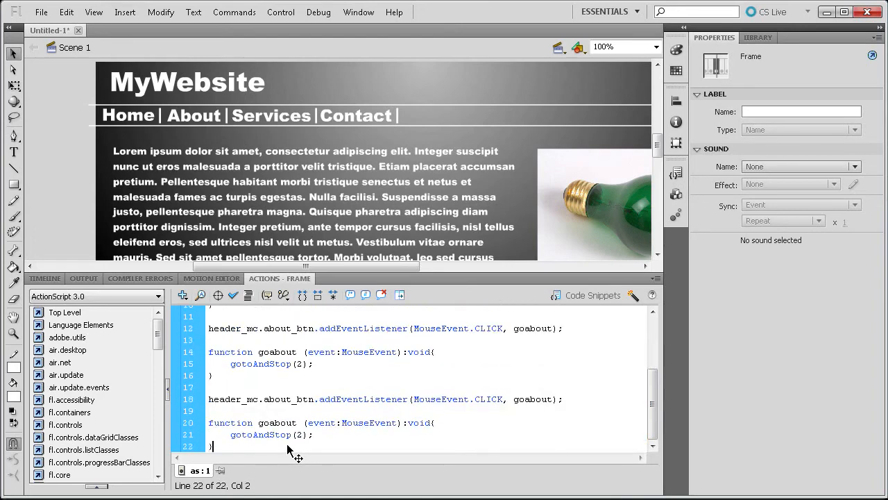
# - In the last listener line, change the button to services_btn and the handler to goservices
pyautogui.moveTo(292, 400); pyautogui.dragTo(266, 406)
pyautogui.write('ser')
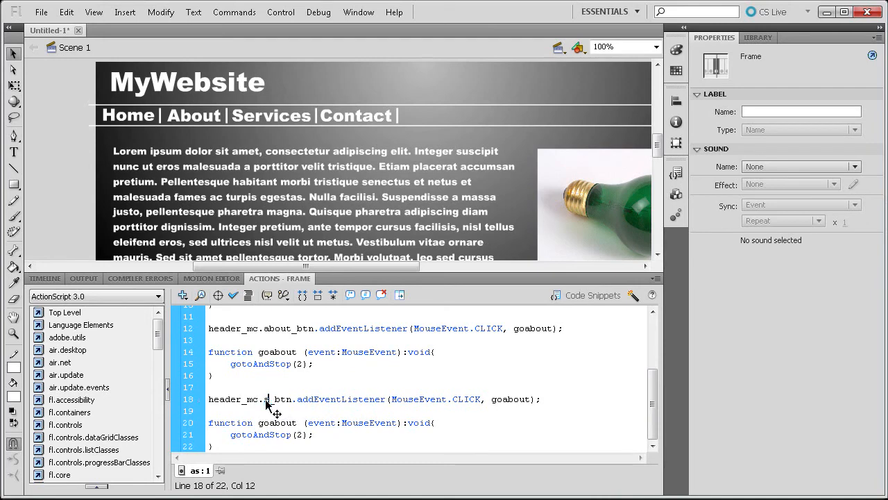
pyautogui.write('vices')
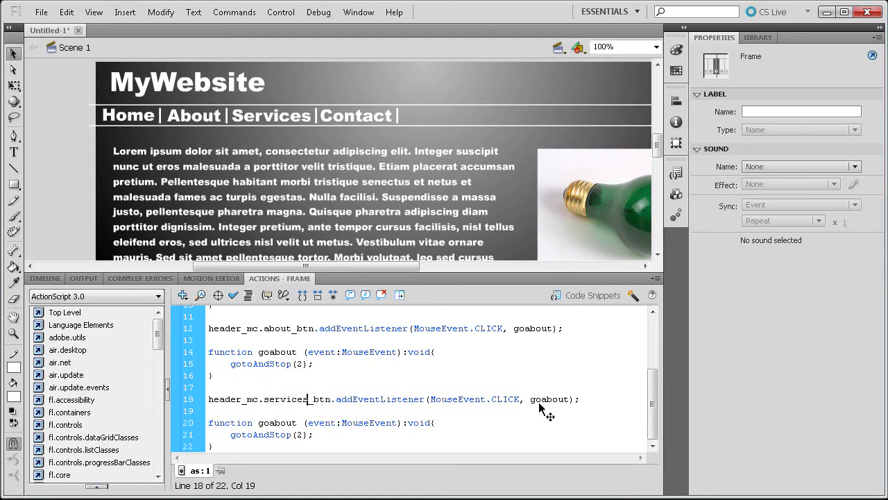
pyautogui.moveTo(542, 408); pyautogui.dragTo(571, 408)
pyautogui.write('services')
# - Rename the second goabout function goservices and make it call gotoAndStop(3)
pyautogui.doubleClick(544, 402)
pyautogui.hotkey('ctrl', 'c')
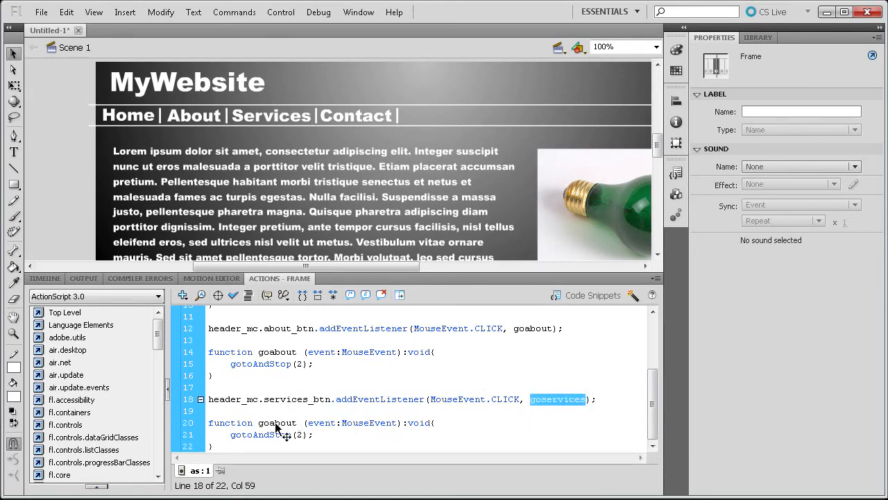
pyautogui.doubleClick(278, 423)
pyautogui.hotkey('ctrl', 'v')
pyautogui.doubleClick(298, 434)
pyautogui.write('3')
# - Duplicate the services_btn listener and goservices function at the end of the script, separated by a blank line
pyautogui.moveTo(247, 451); pyautogui.dragTo(208, 408)
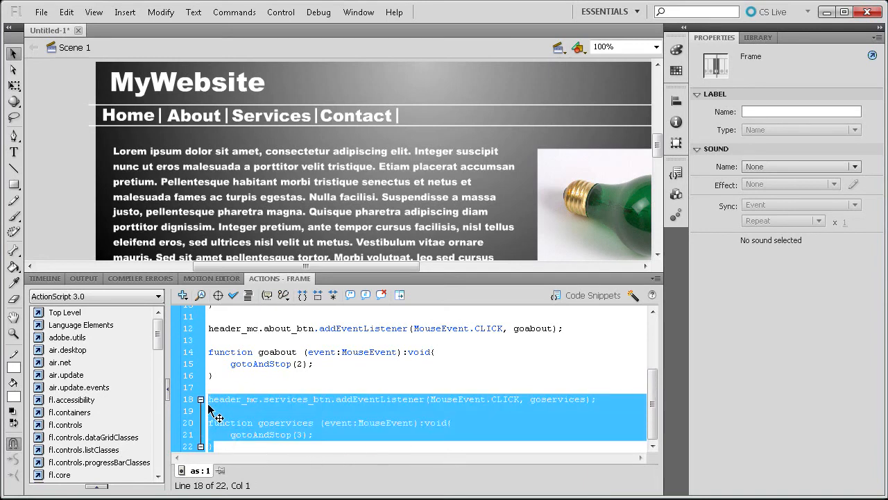
pyautogui.click(244, 447)
pyautogui.press('Return')
pyautogui.press('Return')
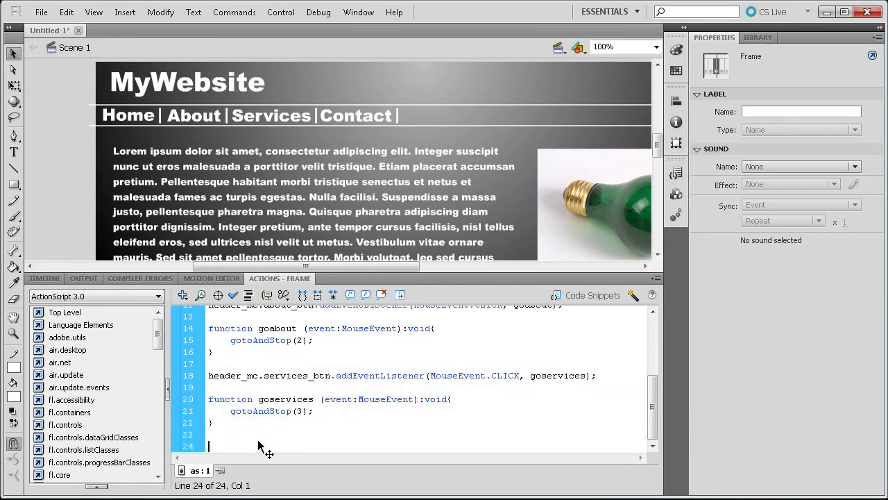
pyautogui.hotkey('ctrl', 'v')
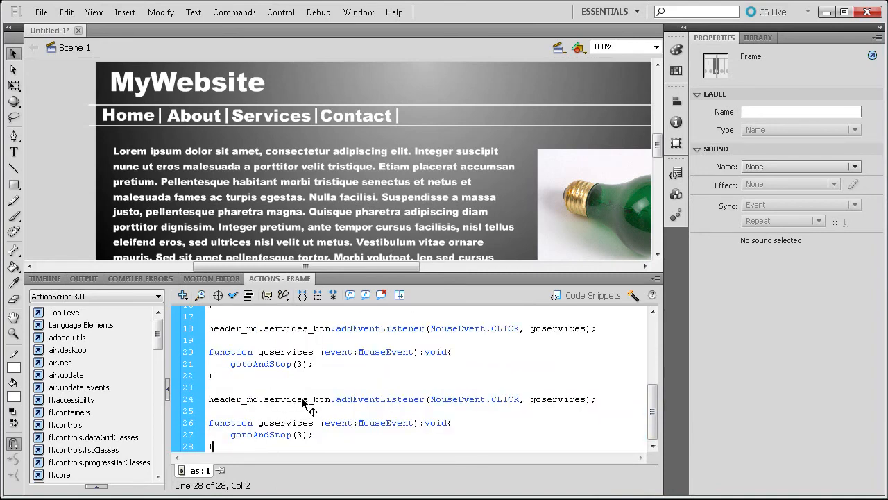
# - In the last listener line, change the button to contact_btn and the handler to gocontact
pyautogui.moveTo(306, 401); pyautogui.dragTo(271, 409)
pyautogui.write('contact')
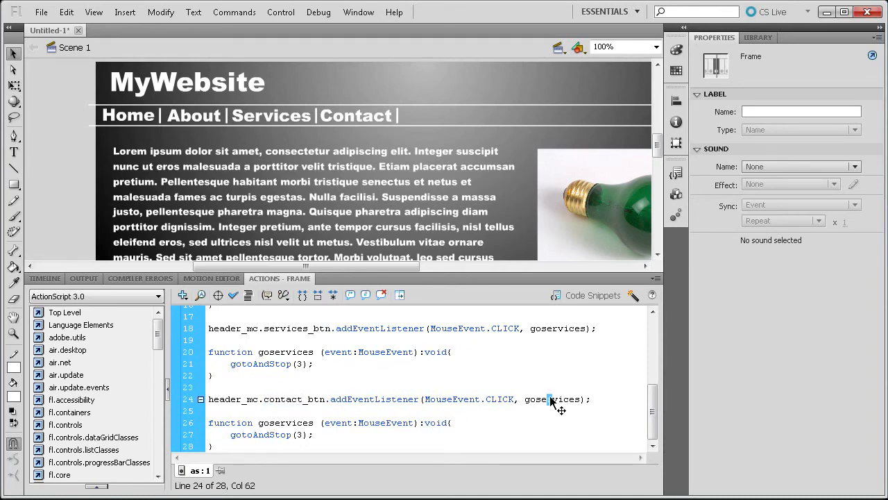
pyautogui.moveTo(537, 402); pyautogui.dragTo(580, 401)
pyautogui.write('contact')
# - Rename the second goservices function gocontact and make it call gotoAndStop(4)
pyautogui.moveTo(314, 425); pyautogui.dragTo(269, 425)
pyautogui.write('contect')
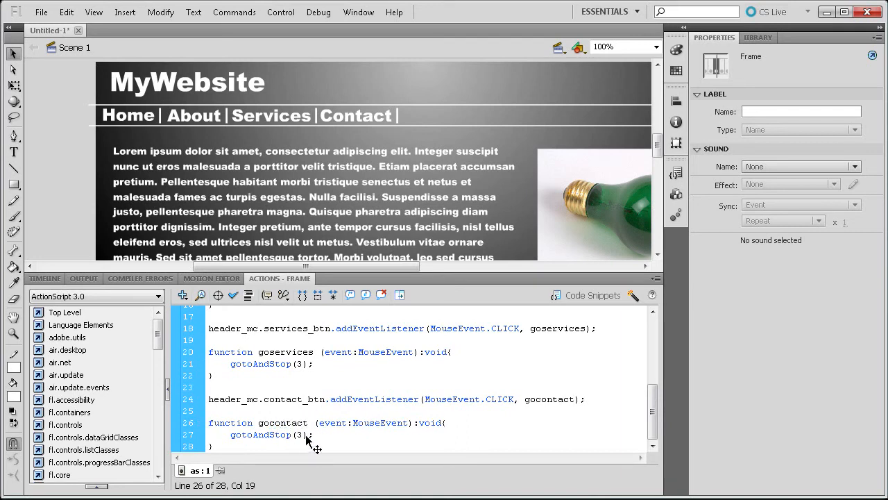
pyautogui.doubleClick(300, 435)
pyautogui.write('4')
# - Review the finished navigation script and run a test of the movie
pyautogui.scroll(2, 350, 375)
pyautogui.scroll(-2, 351, 374)
pyautogui.click(281, 11)
pyautogui.moveTo(320, 115)
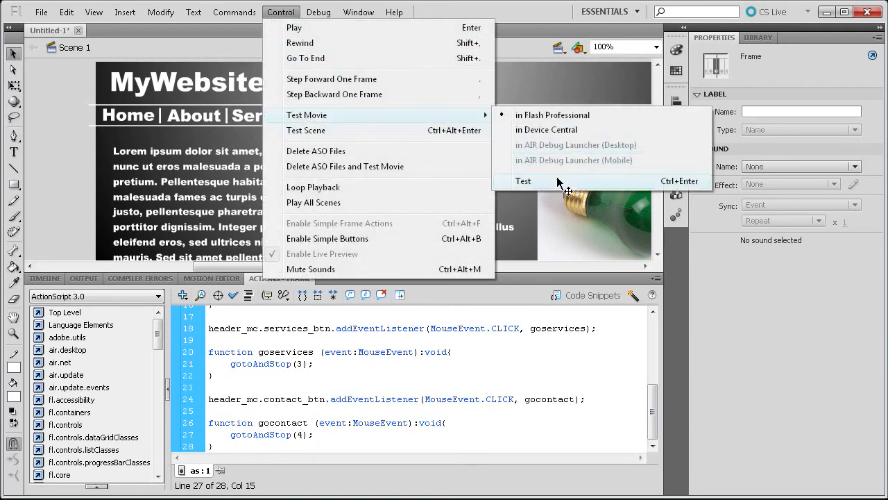
pyautogui.click(560, 181)
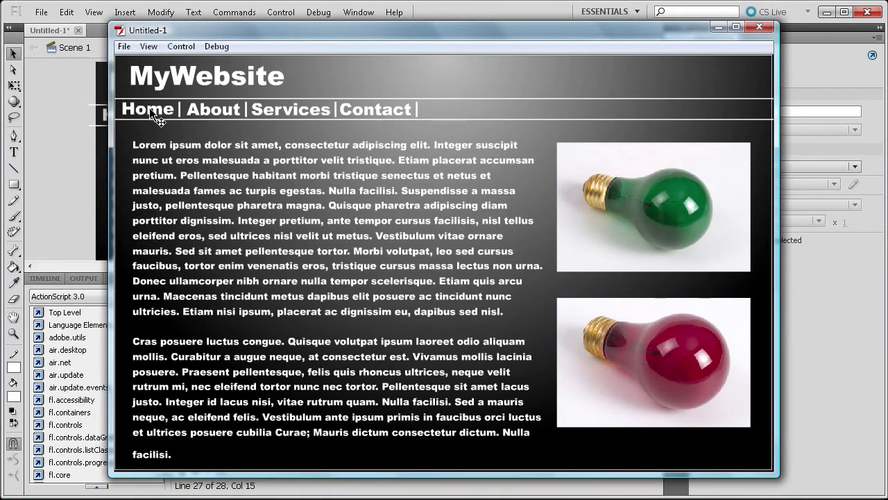
# - Test navigation with the logo and the Home, About, Services and Contact buttons in the running movie, and close the test window
pyautogui.click(209, 111)
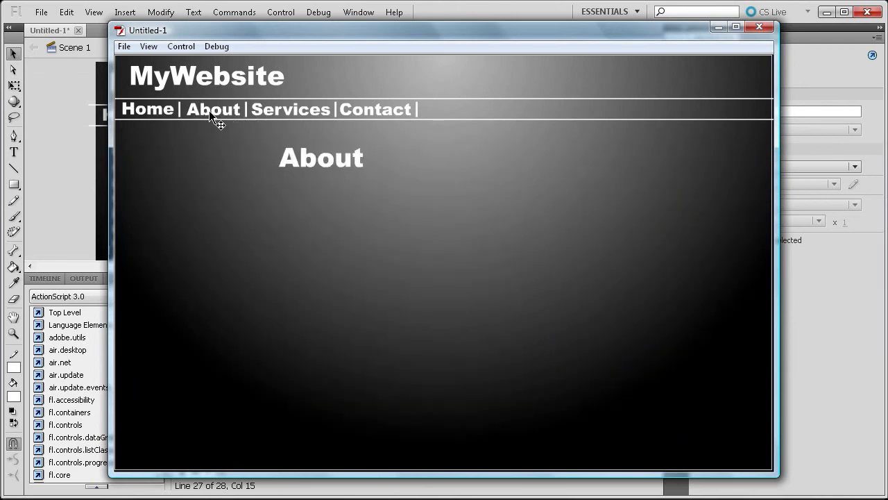
pyautogui.click(260, 111)
pyautogui.click(343, 116)
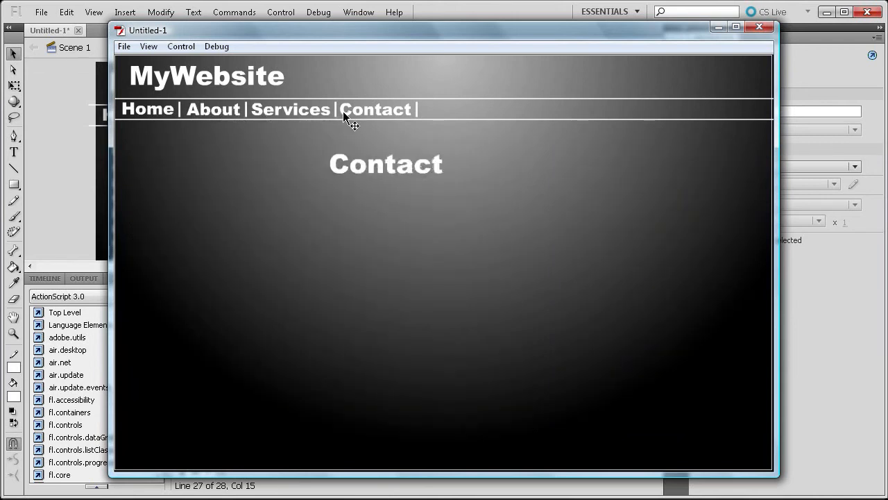
pyautogui.click(166, 113)
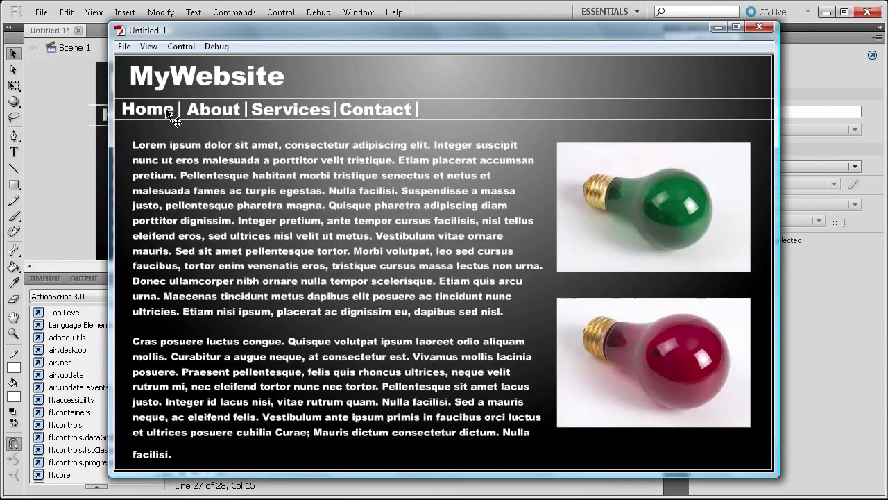
pyautogui.click(261, 110)
pyautogui.click(216, 78)
pyautogui.click(258, 110)
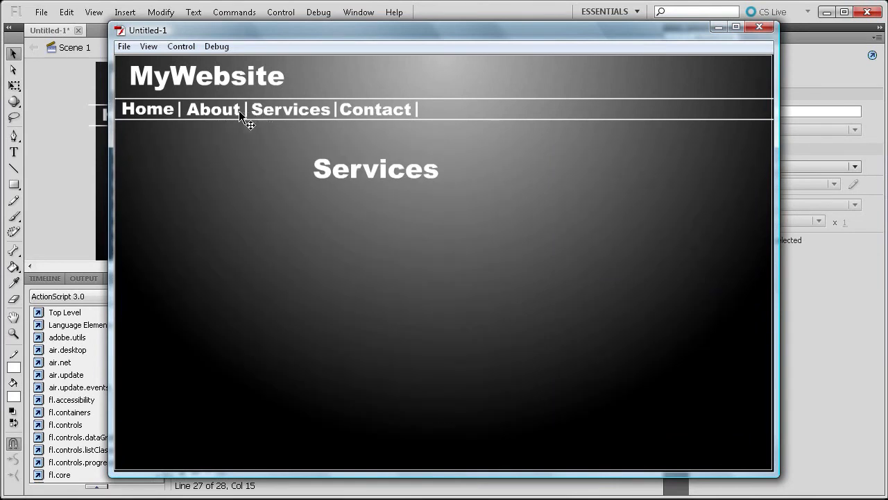
pyautogui.click(236, 111)
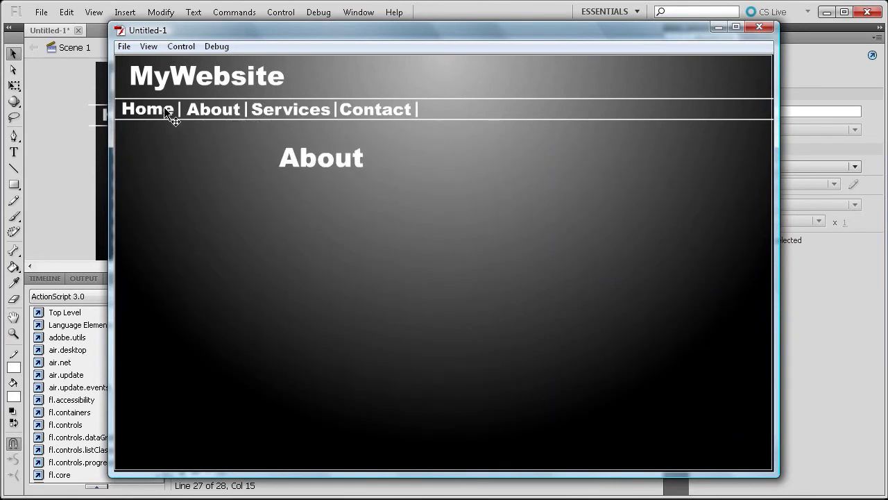
pyautogui.click(165, 110)
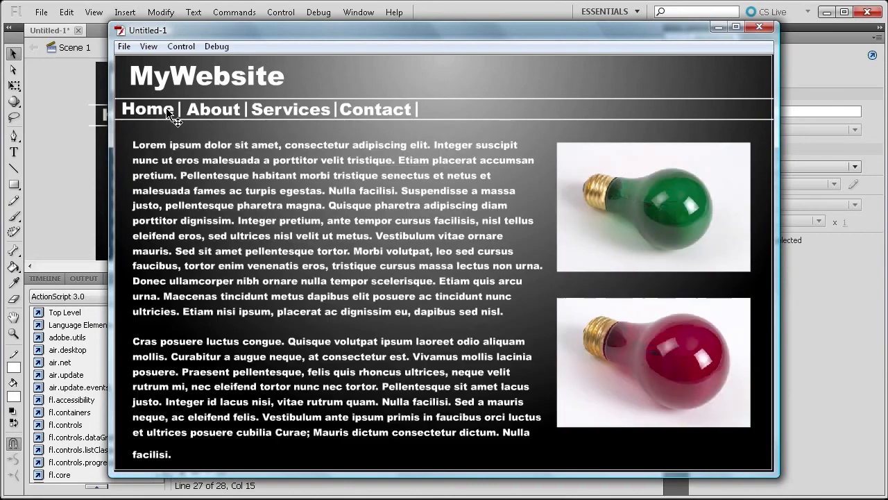
pyautogui.click(379, 111)
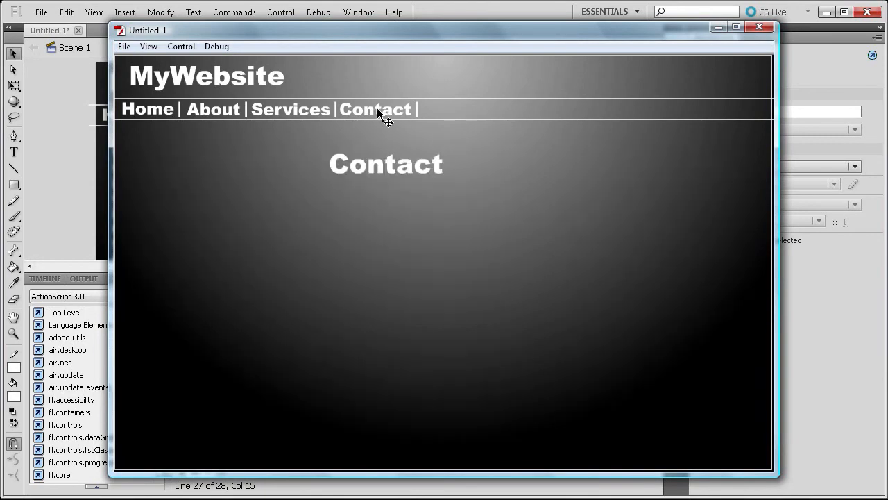
pyautogui.click(160, 110)
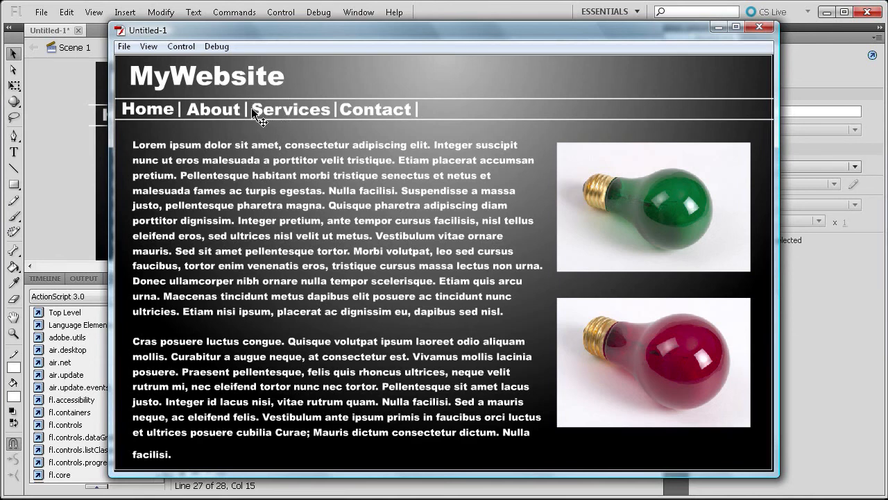
pyautogui.click(204, 109)
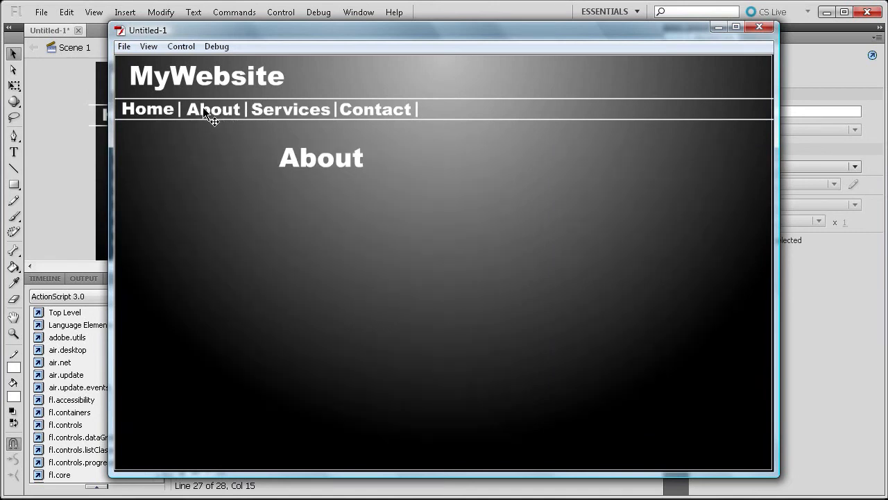
pyautogui.click(135, 112)
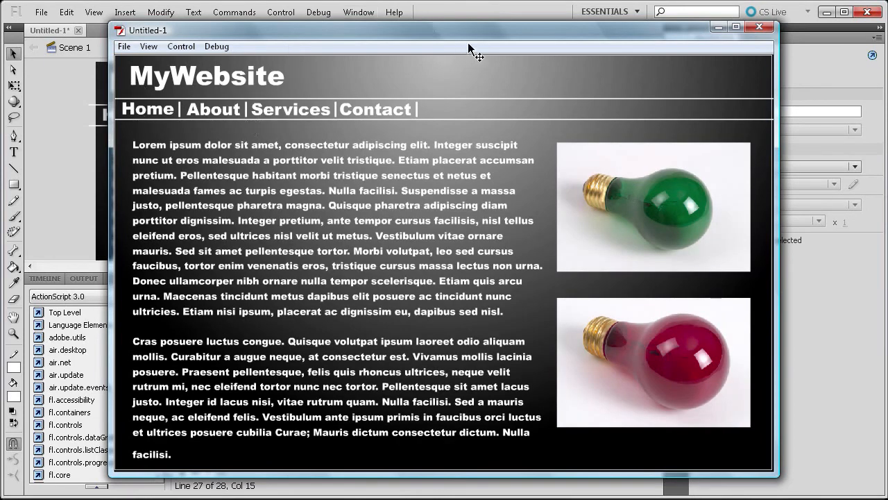
pyautogui.click(759, 26)
# - Open the header symbol from the library and enter its Home button to edit the button-state frames
pyautogui.click(757, 38)
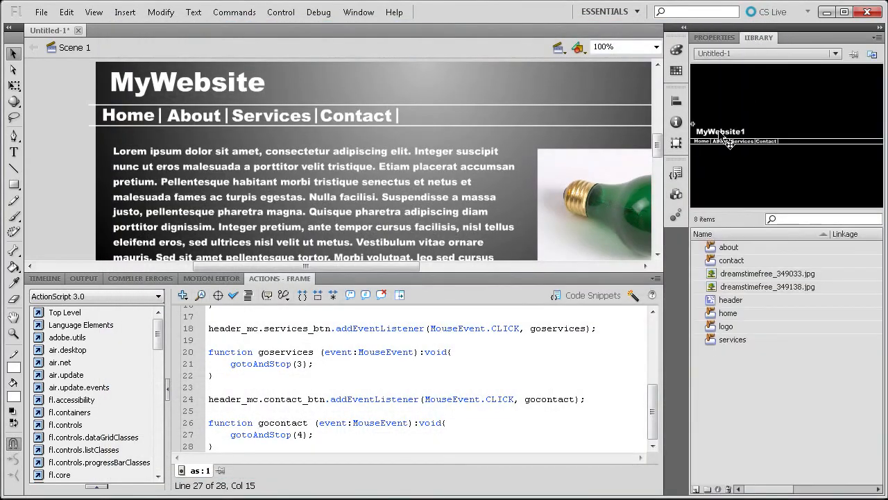
pyautogui.rightClick(733, 302)
pyautogui.click(761, 426)
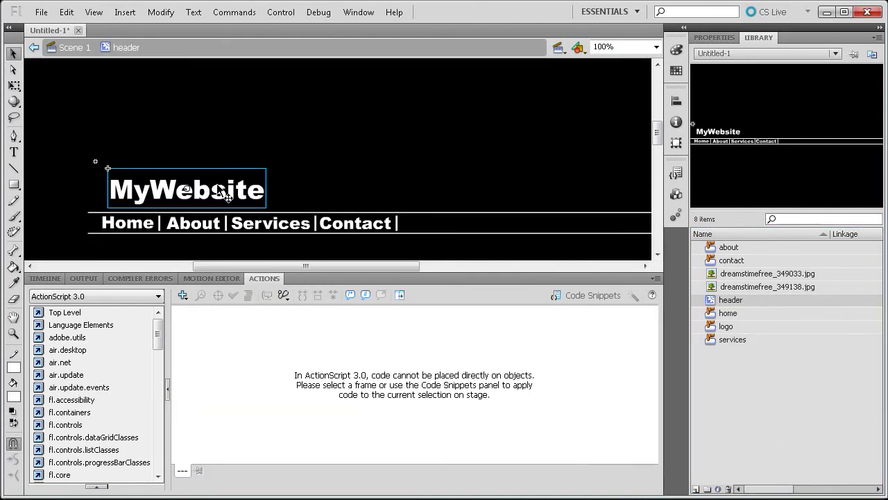
pyautogui.click(124, 224)
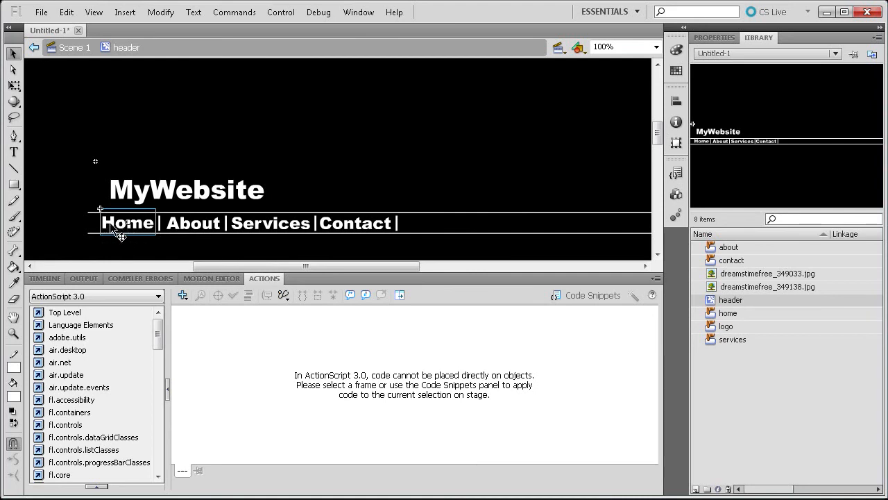
pyautogui.click(46, 279)
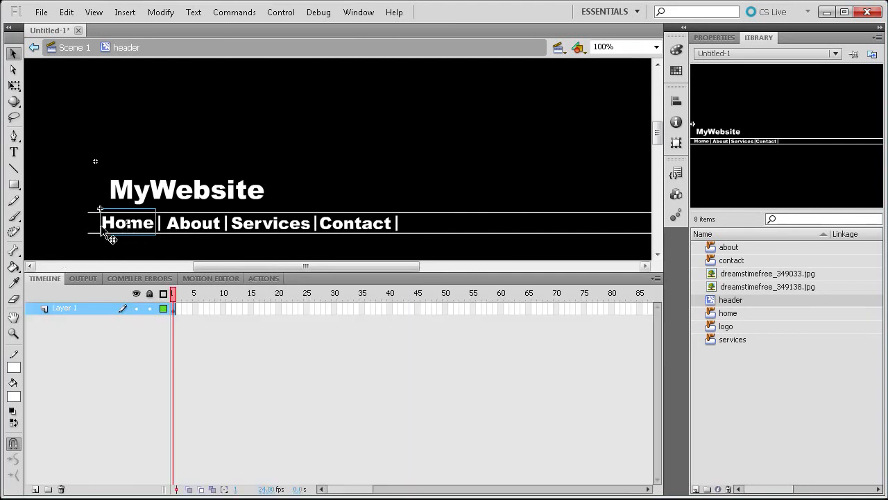
pyautogui.doubleClick(107, 223)
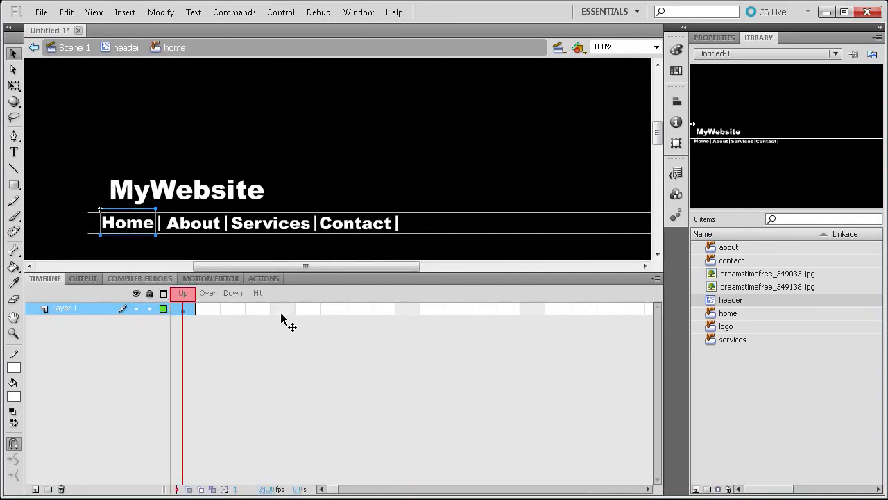
# - Copy the Home button's Up frame into its Over frame
pyautogui.click(208, 308)
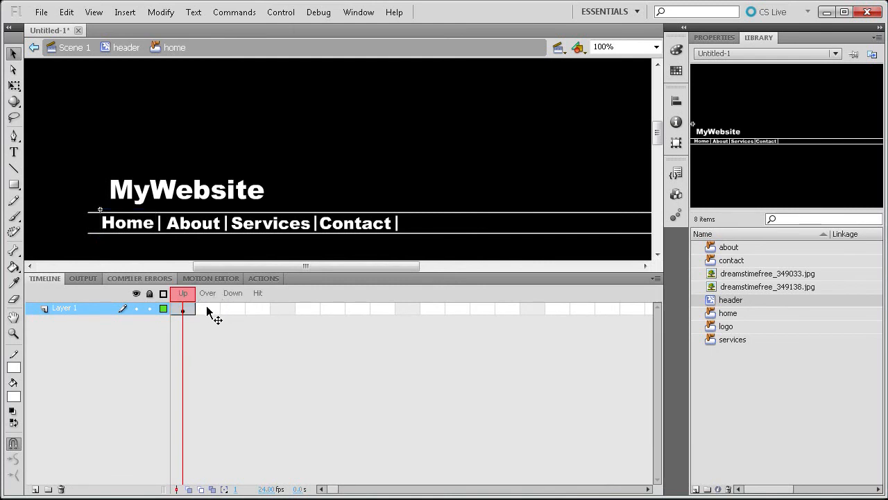
pyautogui.rightClick(185, 309)
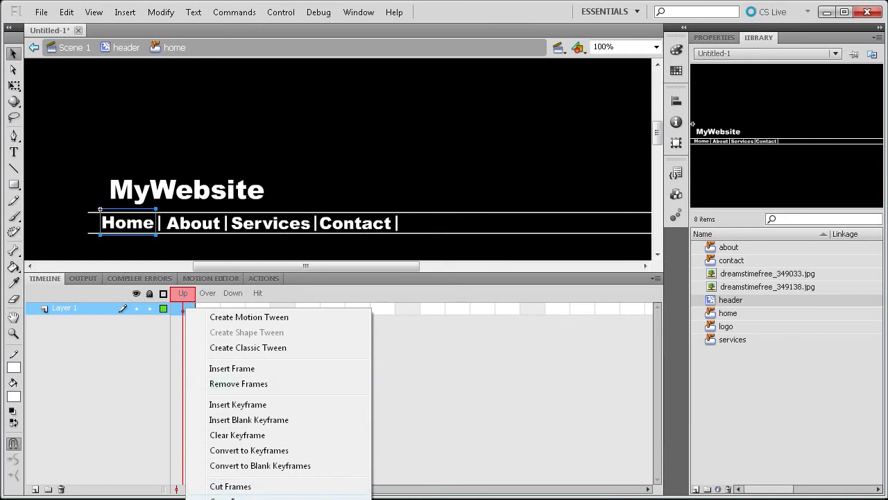
pyautogui.click(182, 309)
pyautogui.rightClick(174, 313)
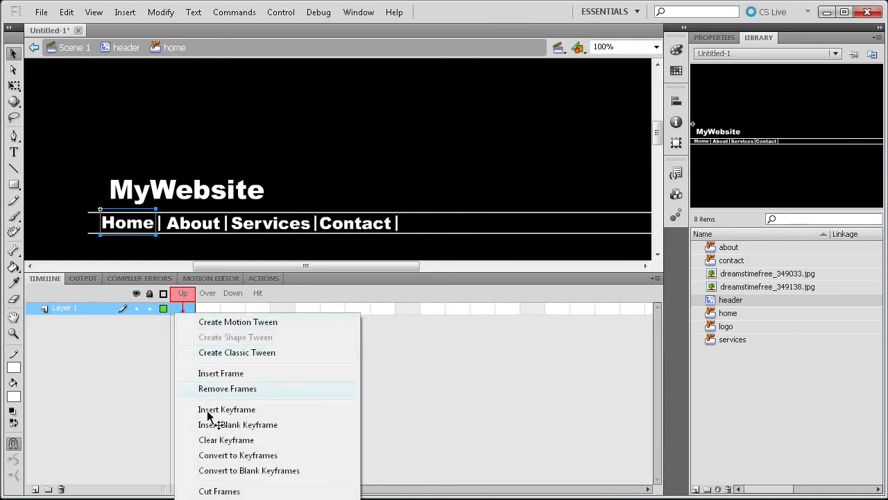
pyautogui.press('Escape')
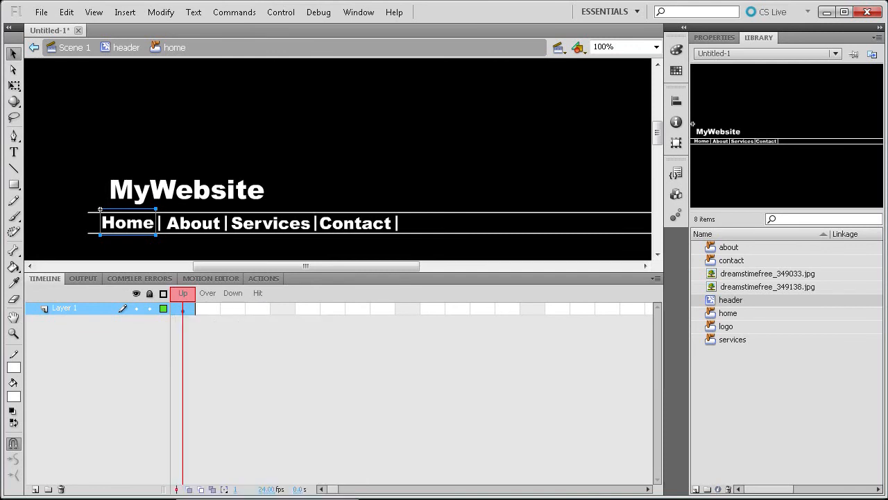
pyautogui.click(208, 309)
pyautogui.rightClick(210, 313)
pyautogui.click(270, 453)
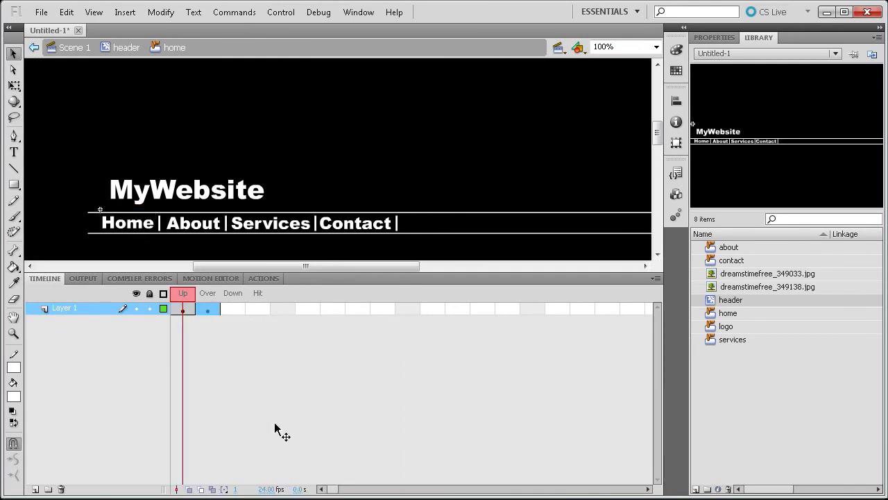
# - In the Over frame, recolor the Home text light gray
pyautogui.click(204, 312)
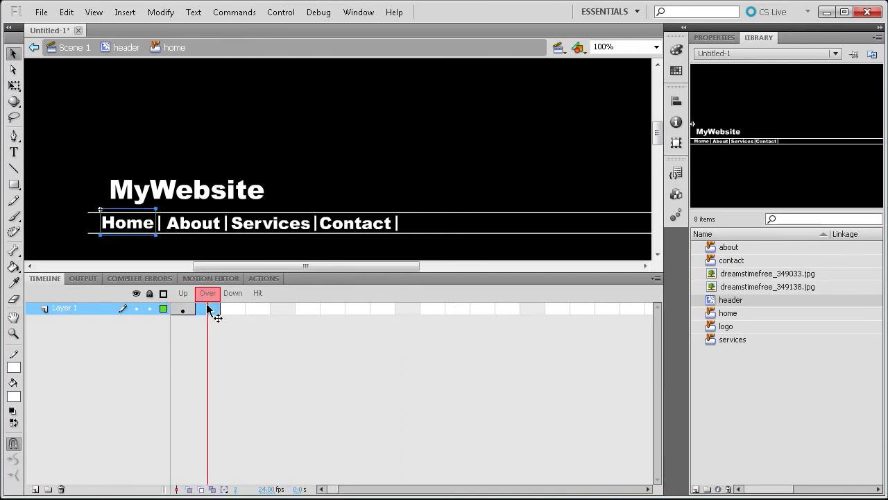
pyautogui.click(192, 294)
pyautogui.click(209, 294)
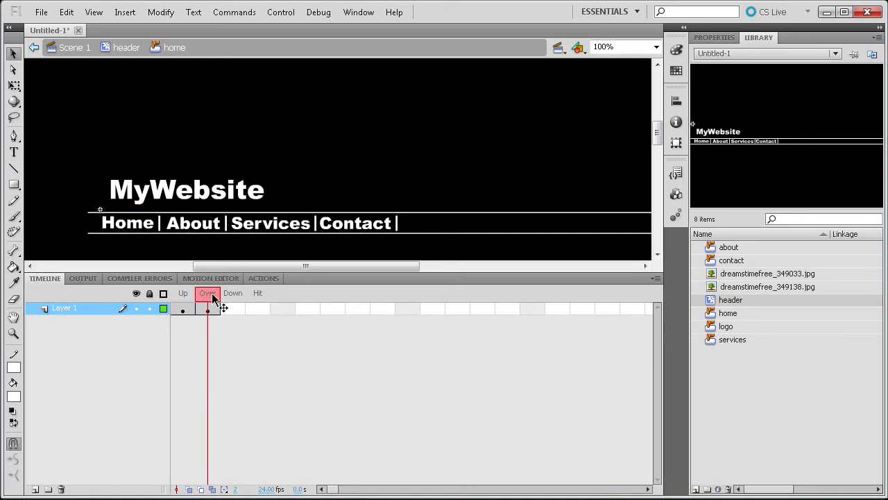
pyautogui.click(209, 309)
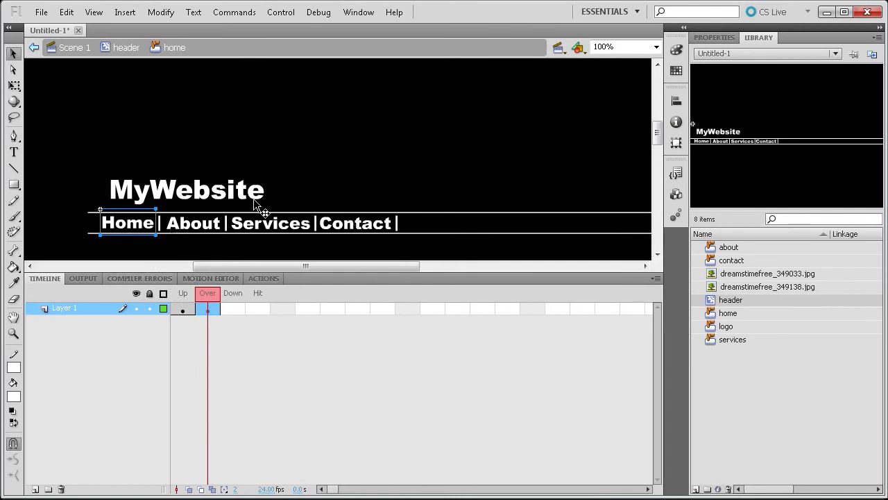
pyautogui.click(14, 152)
pyautogui.moveTo(151, 223); pyautogui.dragTo(101, 223)
pyautogui.click(717, 38)
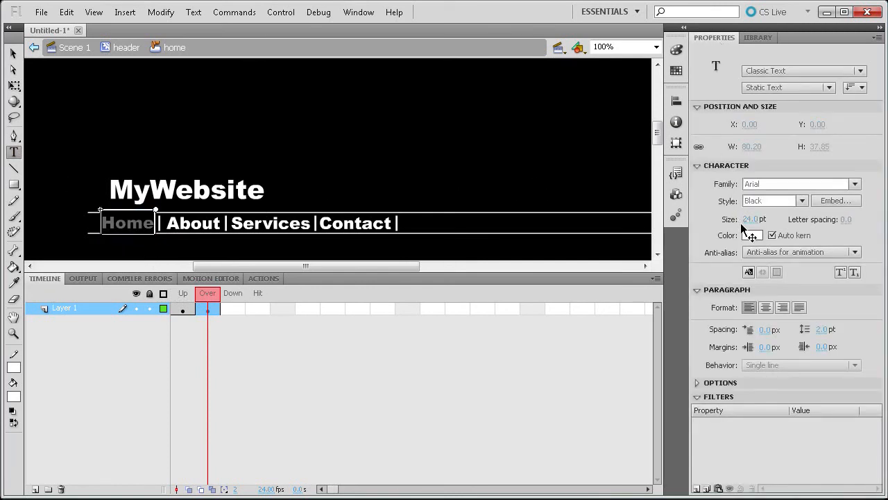
pyautogui.click(752, 234)
pyautogui.click(683, 303)
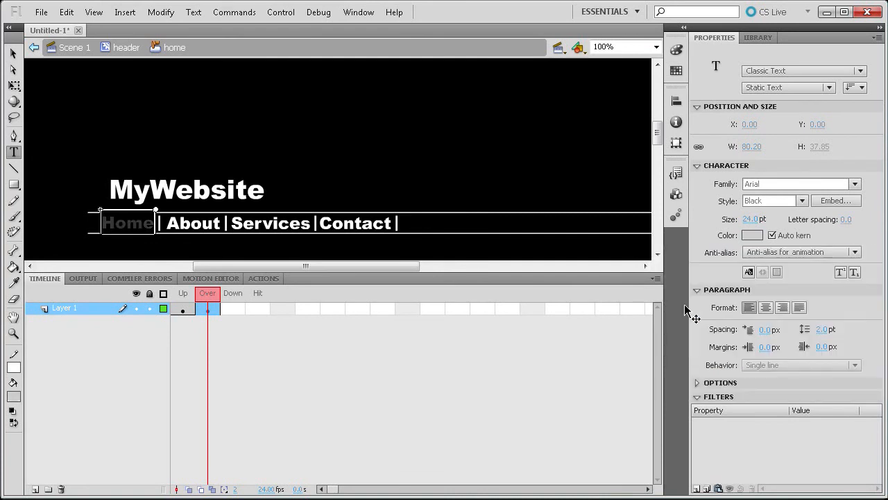
pyautogui.click(15, 56)
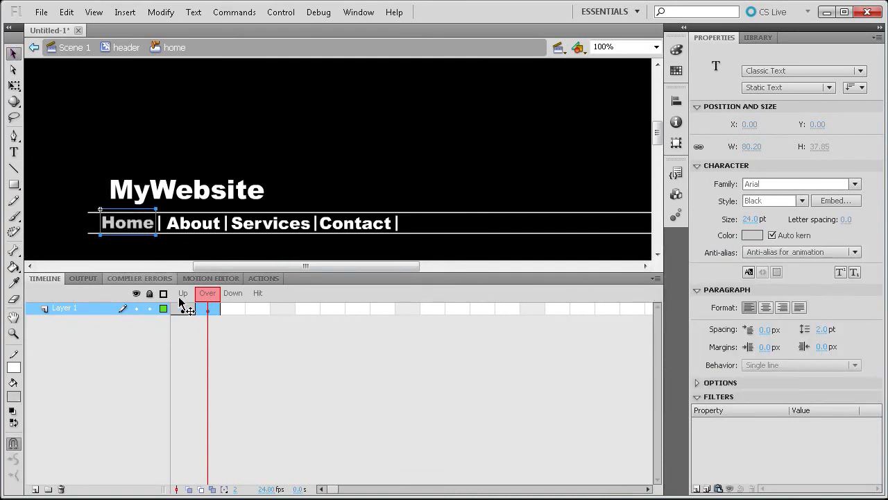
# - Compare the Home button's Up and Over states, and copy the Up frame into the Hit frame
pyautogui.moveTo(205, 296)
pyautogui.mouseDown()
pyautogui.moveTo(184, 297)
pyautogui.moveTo(207, 298)
pyautogui.moveTo(195, 299)
pyautogui.mouseUp()
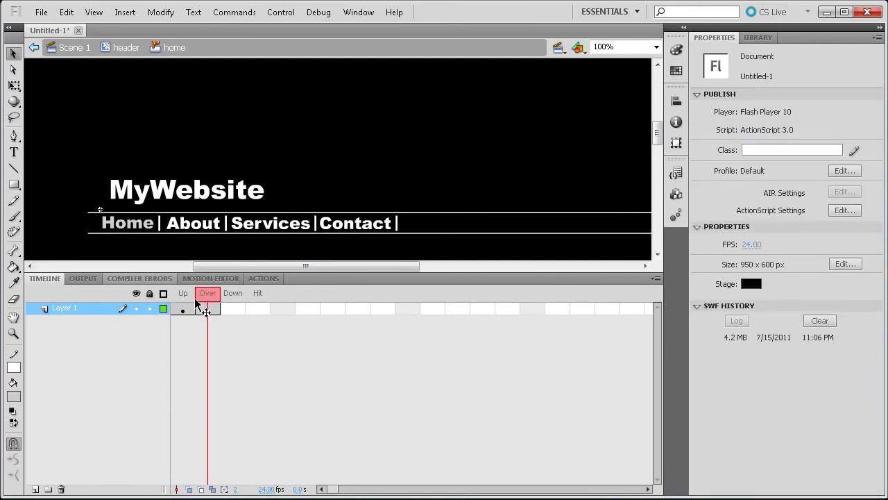
pyautogui.click(179, 298)
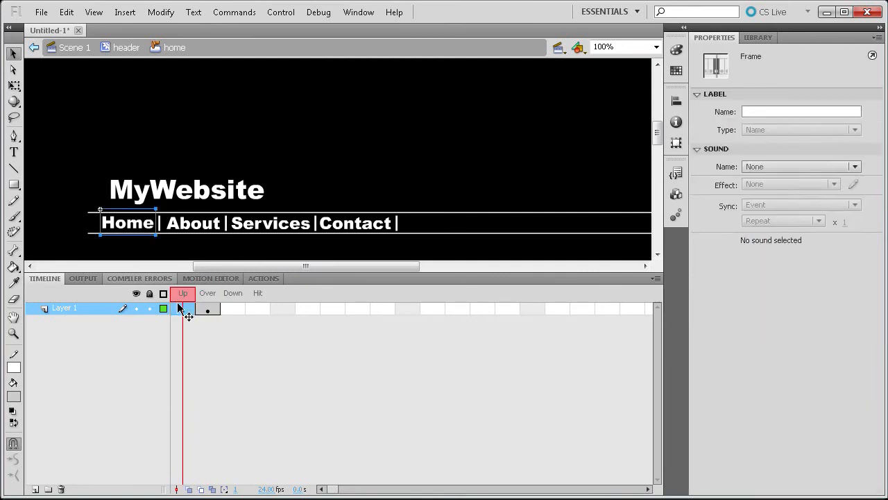
pyautogui.rightClick(185, 305)
pyautogui.click(236, 495)
pyautogui.click(260, 310)
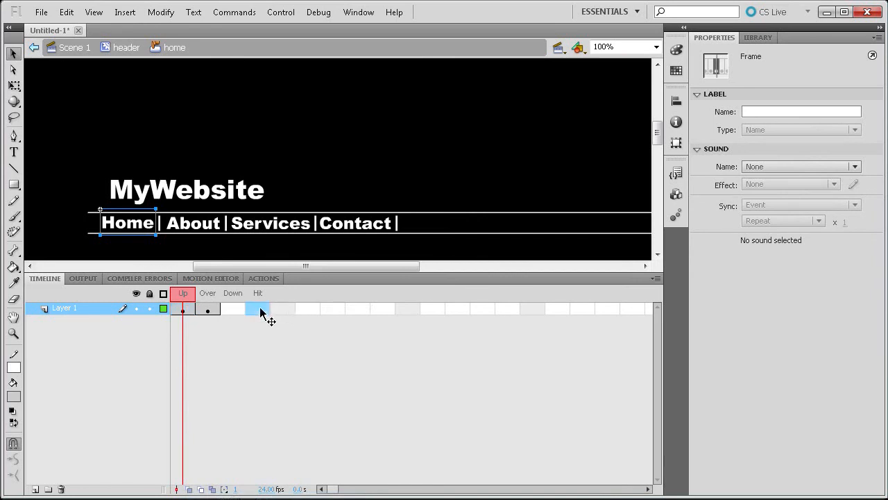
pyautogui.click(248, 298)
pyautogui.rightClick(254, 310)
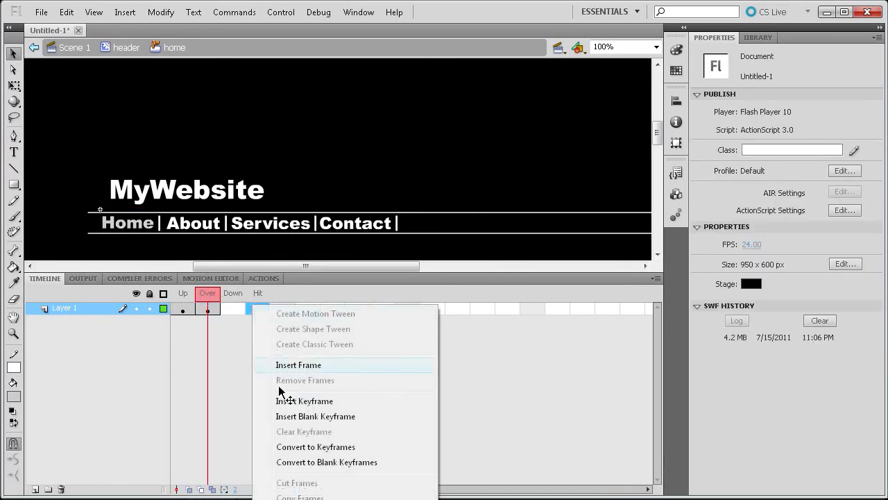
pyautogui.click(279, 396)
# - Draw a filled rectangle covering the Home text in the Hit frame as the button's clickable area
pyautogui.click(257, 313)
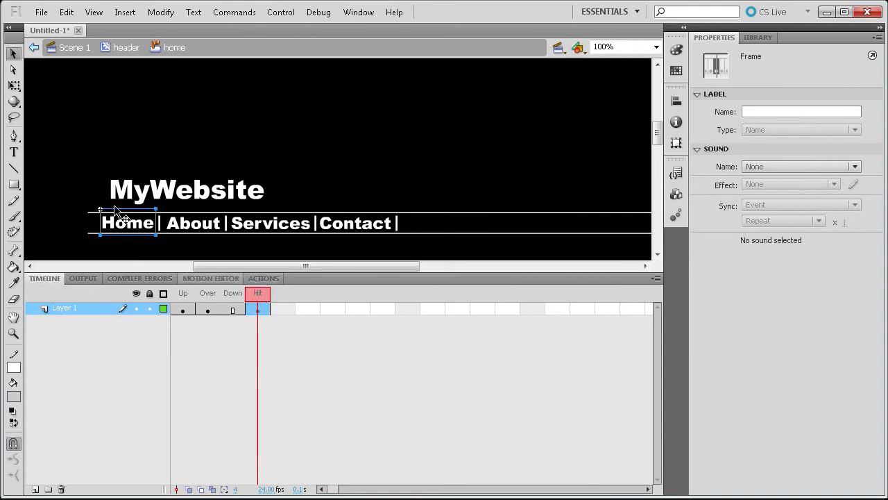
pyautogui.click(14, 186)
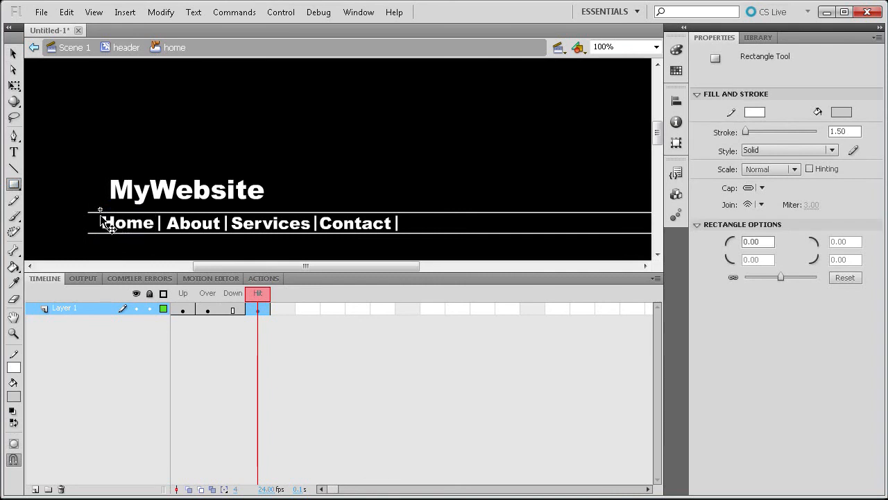
pyautogui.moveTo(132, 232); pyautogui.dragTo(155, 233)
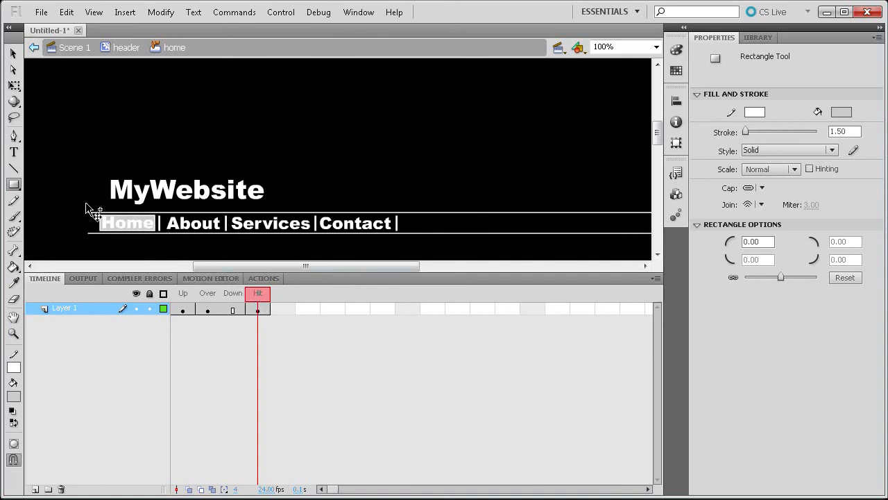
# - Open the About button in the header symbol for editing, and copy its Up frame into its Hit frame
pyautogui.click(131, 46)
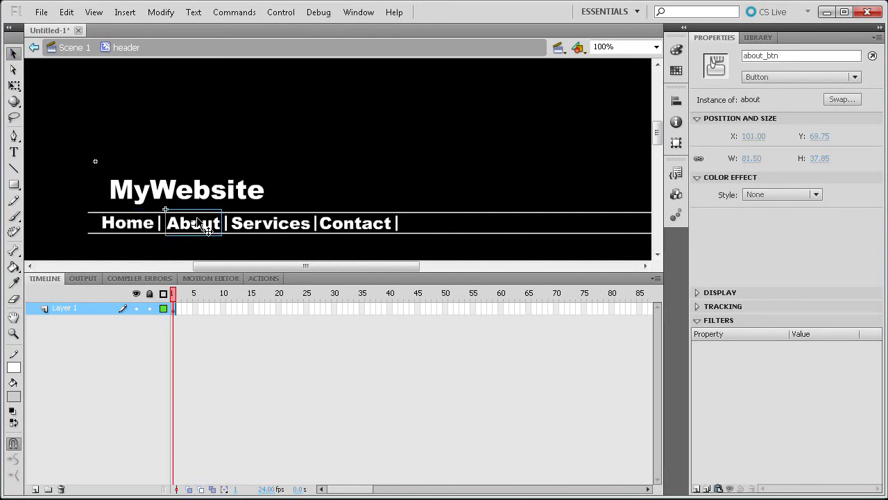
pyautogui.doubleClick(201, 225)
pyautogui.rightClick(190, 303)
pyautogui.click(243, 494)
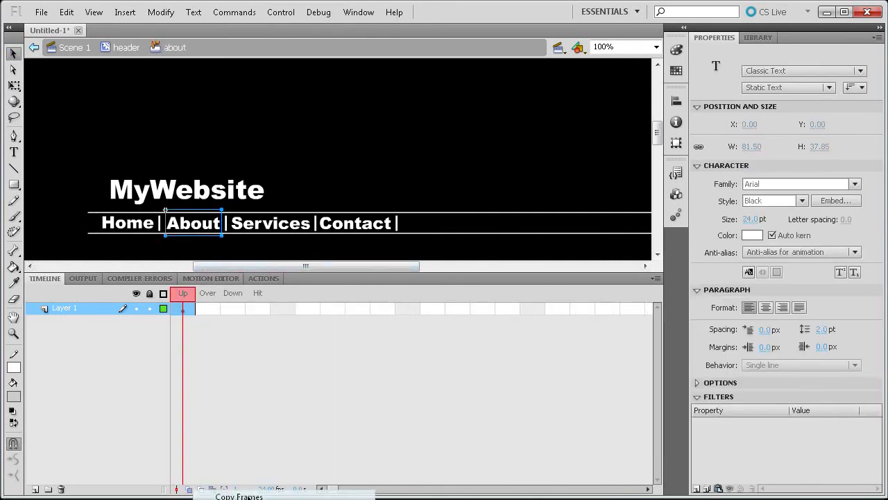
pyautogui.rightClick(258, 311)
pyautogui.click(292, 497)
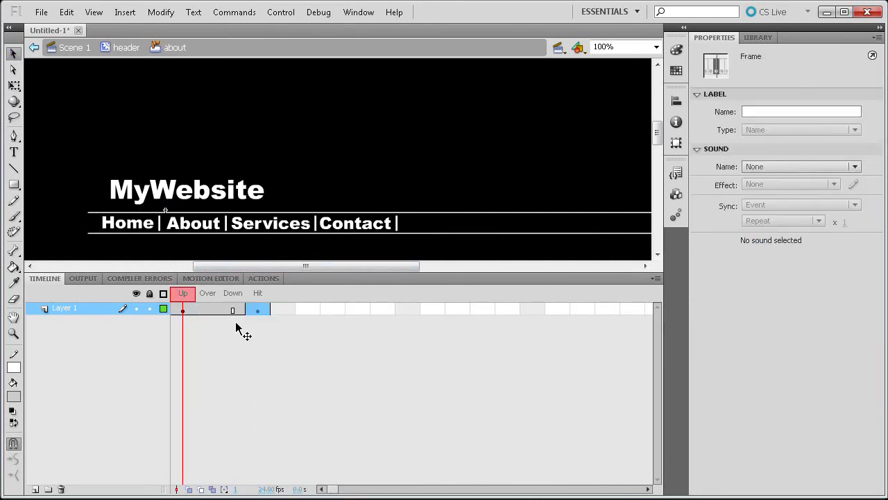
# - Draw a filled rectangle over the About text in the Hit frame as its clickable area, and return to the header symbol
pyautogui.click(267, 310)
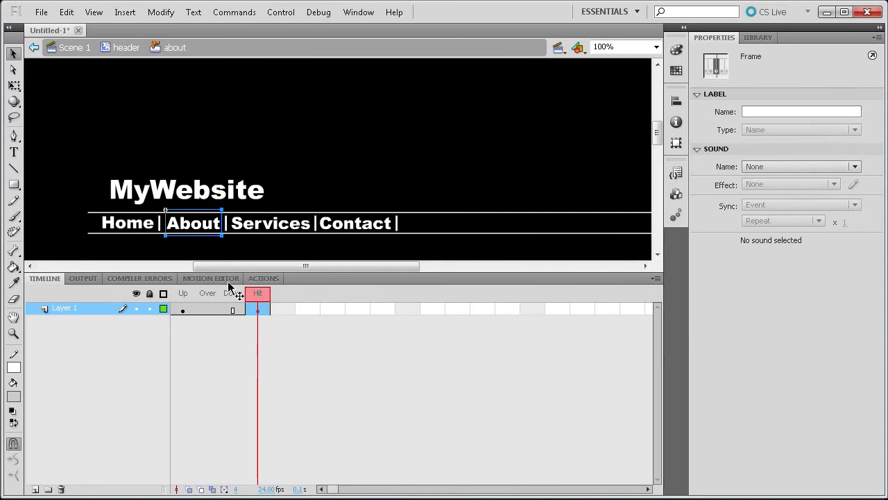
pyautogui.click(14, 185)
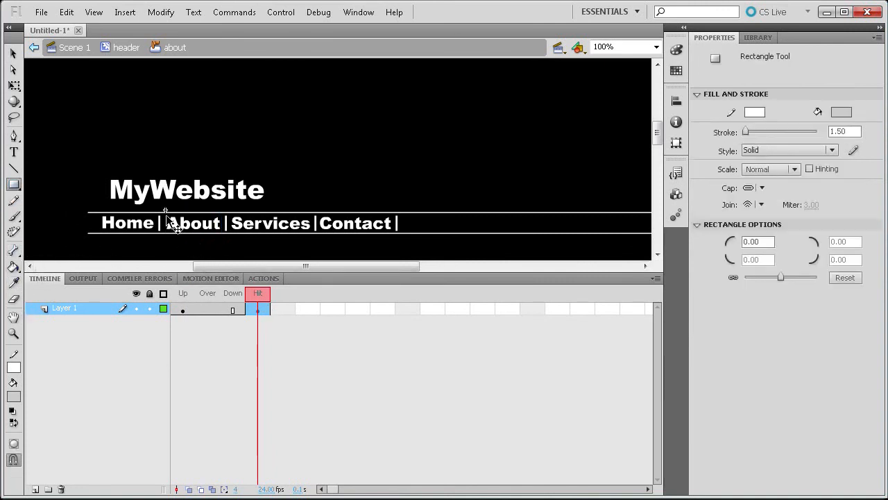
pyautogui.moveTo(165, 214); pyautogui.dragTo(220, 232)
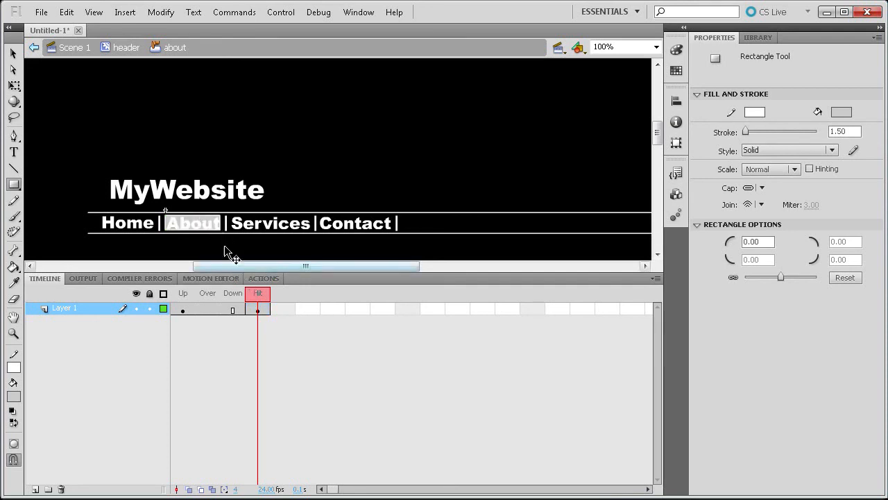
pyautogui.click(118, 48)
# - Open the Services button for editing, and copy its Up frame into its Hit frame
pyautogui.click(13, 54)
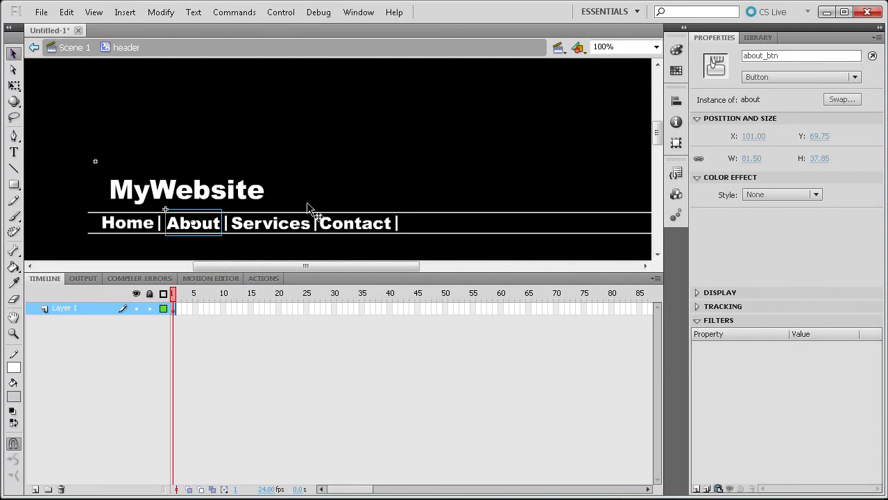
pyautogui.doubleClick(287, 225)
pyautogui.rightClick(185, 313)
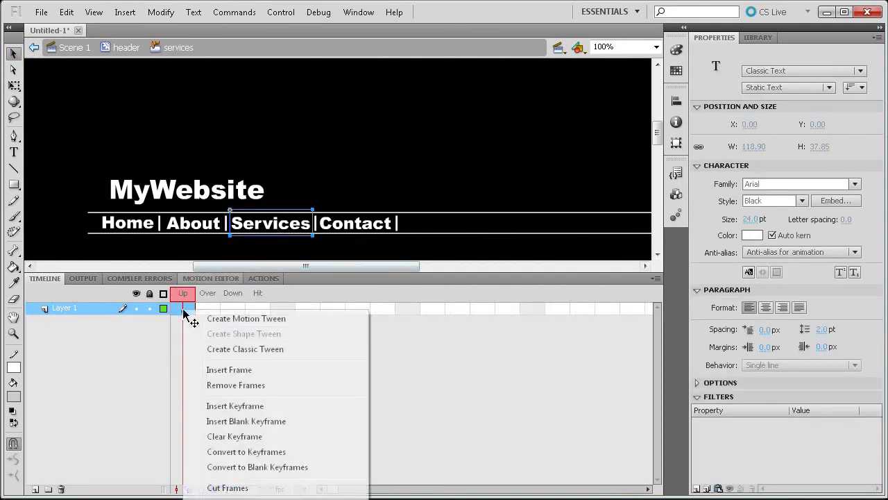
pyautogui.press('Escape')
pyautogui.click(263, 311)
pyautogui.rightClick(262, 310)
pyautogui.click(294, 465)
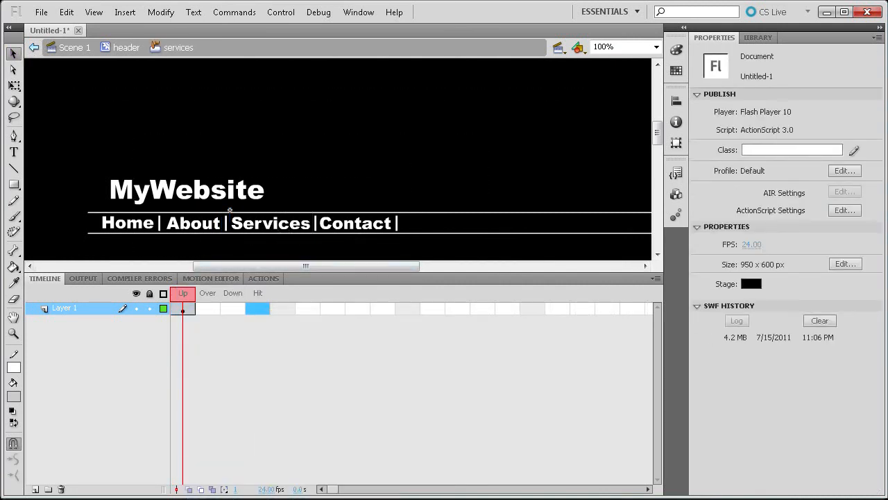
# - Cover the Services text in the Hit frame with a filled rectangle, and return to the header symbol
pyautogui.click(16, 184)
pyautogui.click(261, 312)
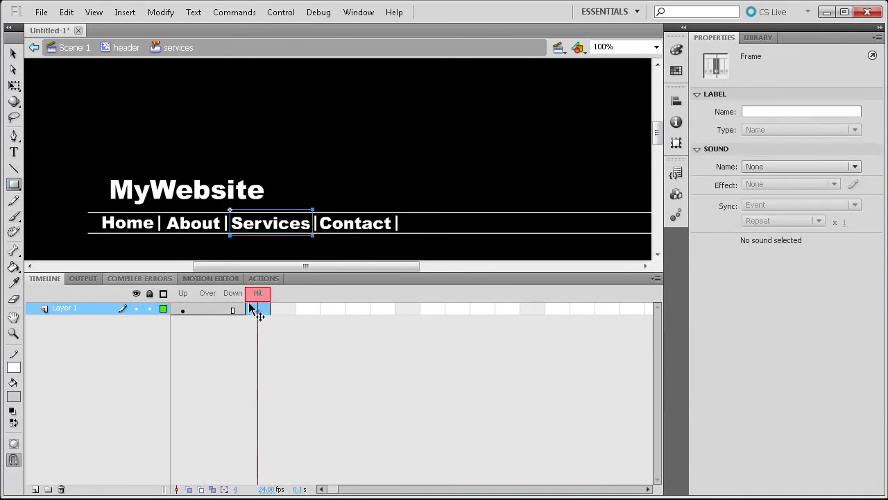
pyautogui.click(234, 221)
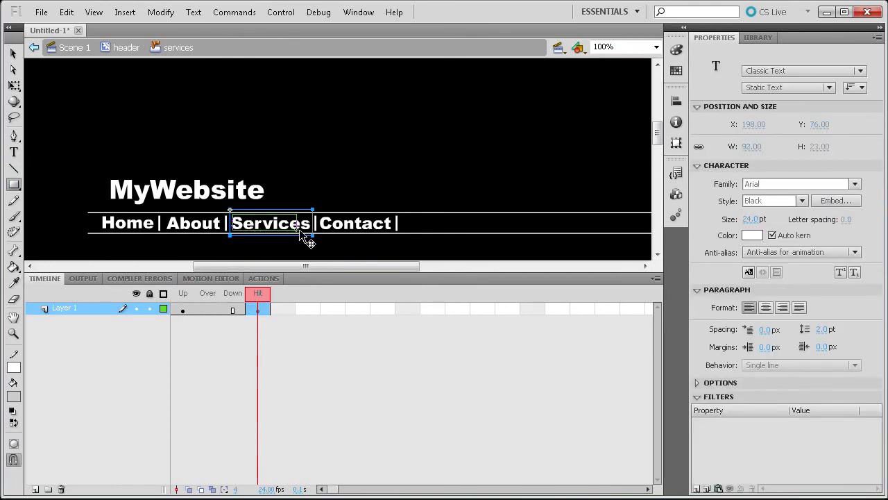
pyautogui.moveTo(310, 230); pyautogui.dragTo(310, 230)
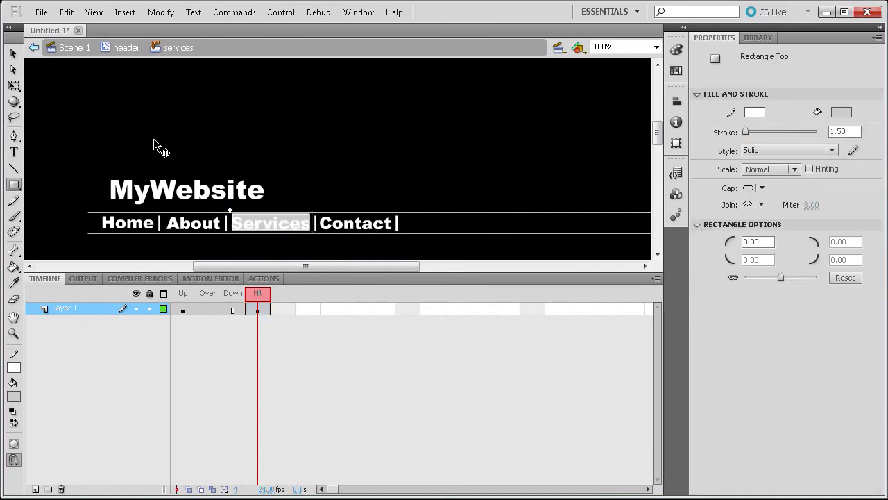
pyautogui.click(119, 54)
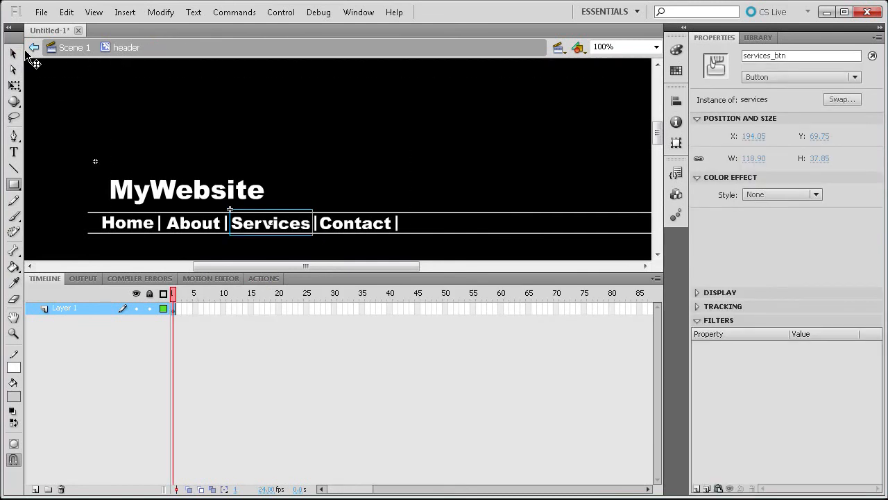
# - Open the Contact button for editing, and copy its Up frame into its Hit frame
pyautogui.click(13, 54)
pyautogui.click(342, 230)
pyautogui.doubleClick(345, 233)
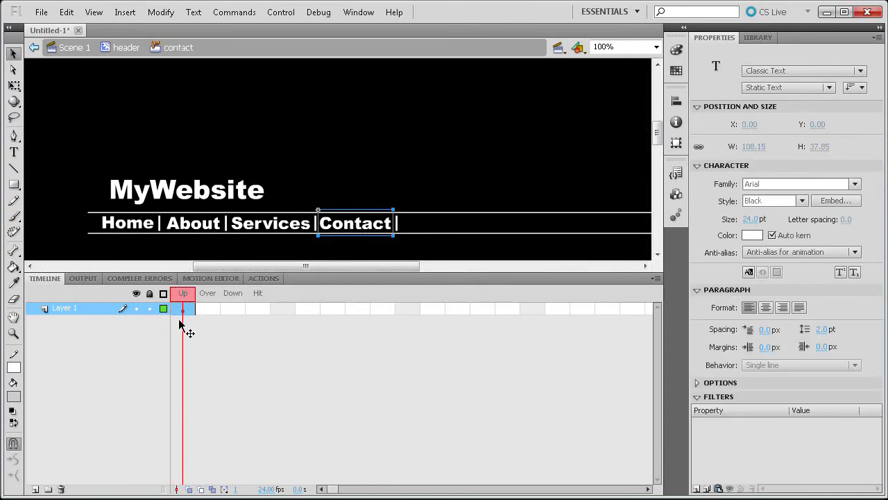
pyautogui.rightClick(192, 307)
pyautogui.click(262, 310)
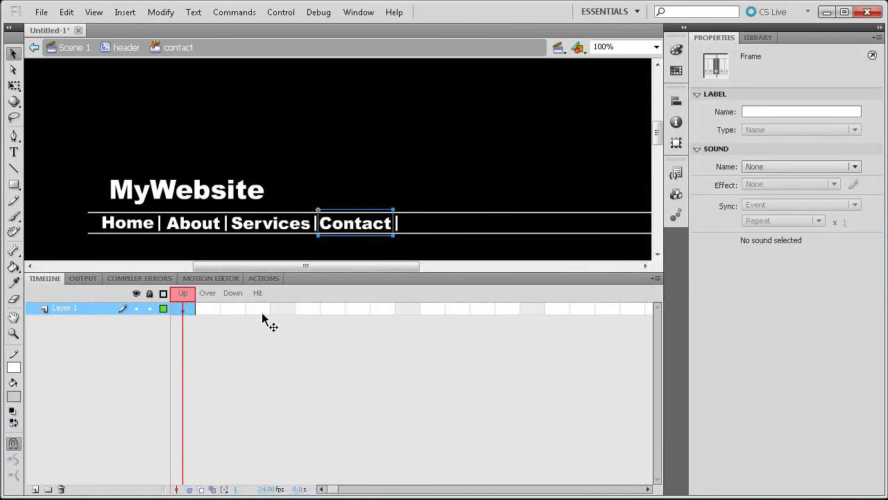
pyautogui.rightClick(261, 310)
pyautogui.click(314, 409)
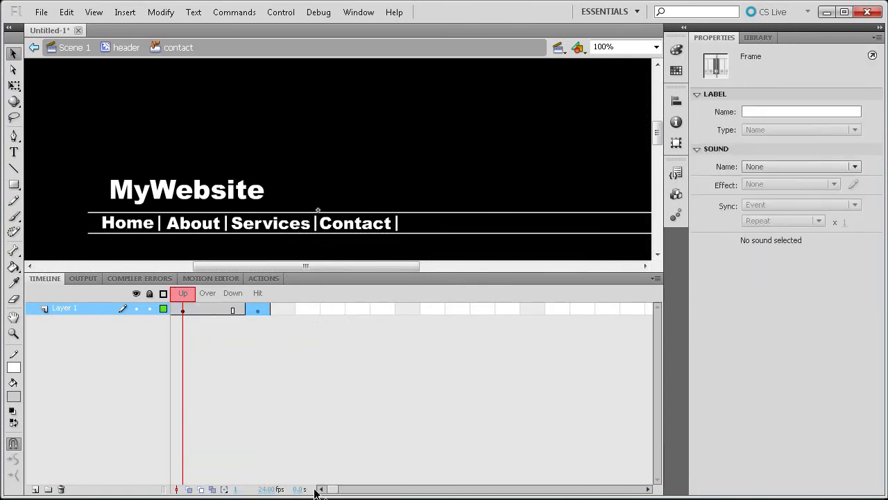
# - Draw a filled rectangle over the Contact text in the Hit frame, and return to Scene 1
pyautogui.click(257, 309)
pyautogui.click(14, 186)
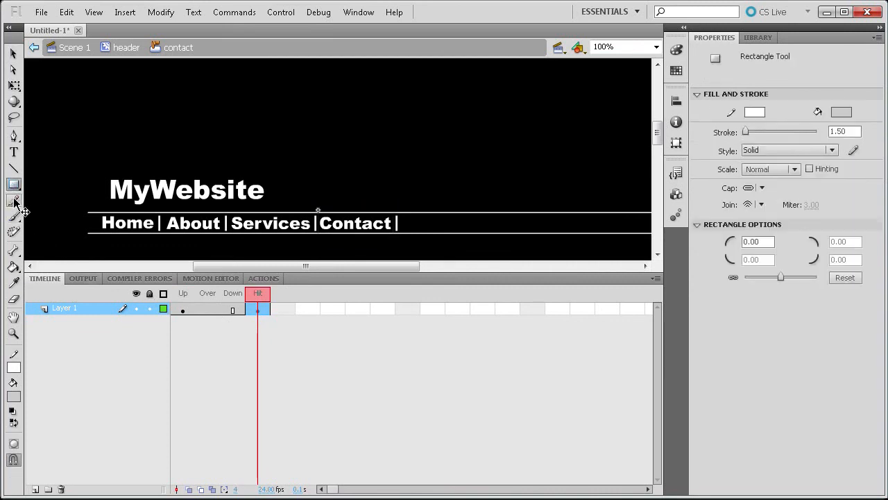
pyautogui.moveTo(319, 214); pyautogui.dragTo(395, 237)
pyautogui.click(83, 47)
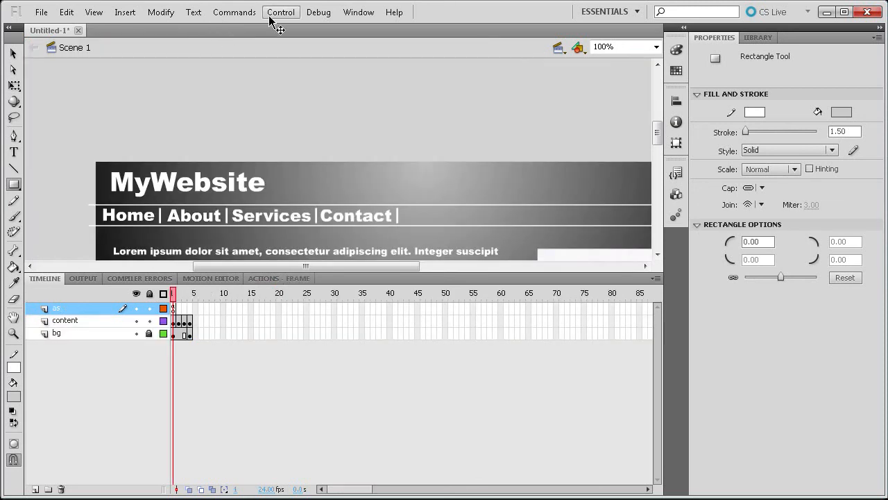
# - Test the movie in the Flash player, and try the About, Services, Contact and Home buttons in the header
pyautogui.click(279, 13)
pyautogui.moveTo(312, 115)
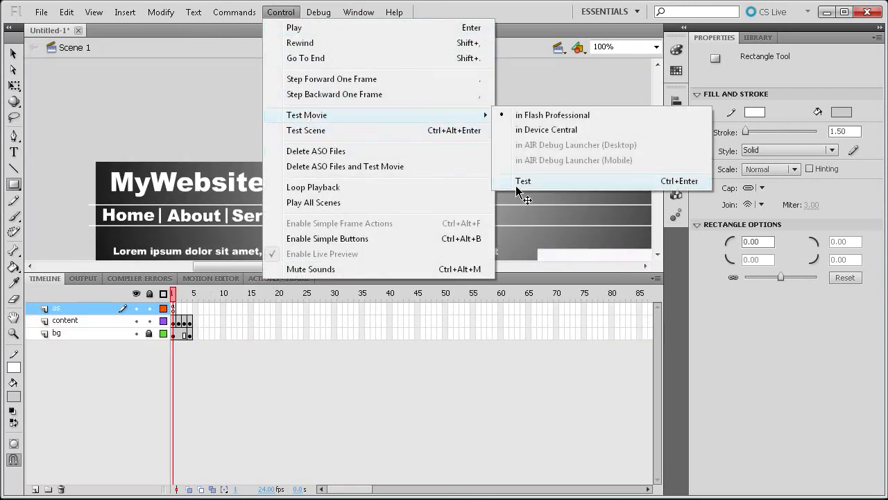
pyautogui.click(516, 183)
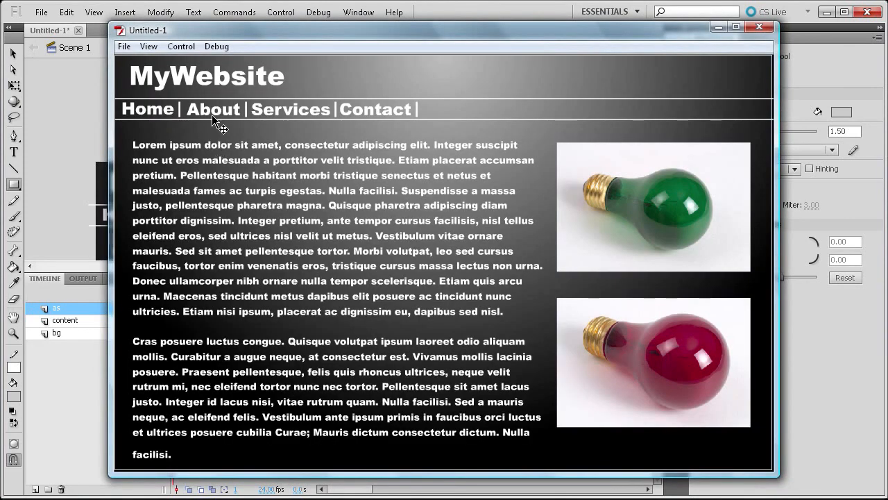
pyautogui.click(216, 113)
pyautogui.click(310, 115)
pyautogui.click(371, 115)
pyautogui.click(226, 110)
pyautogui.click(258, 112)
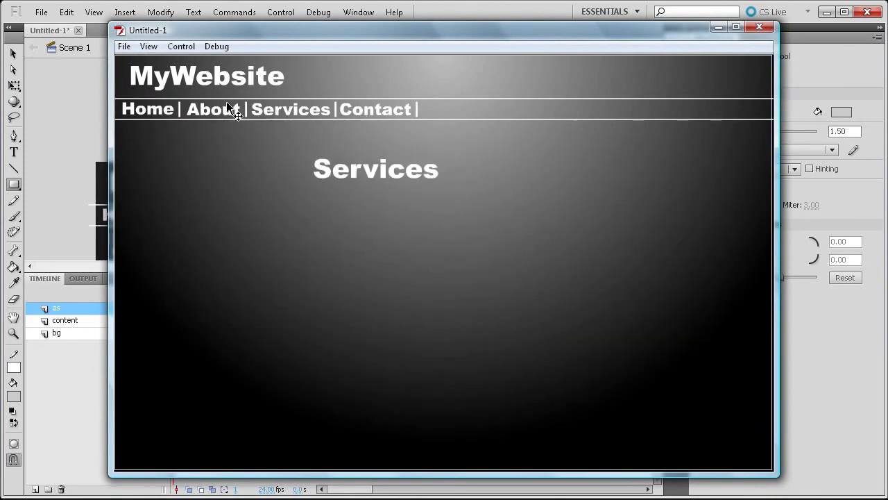
pyautogui.click(143, 111)
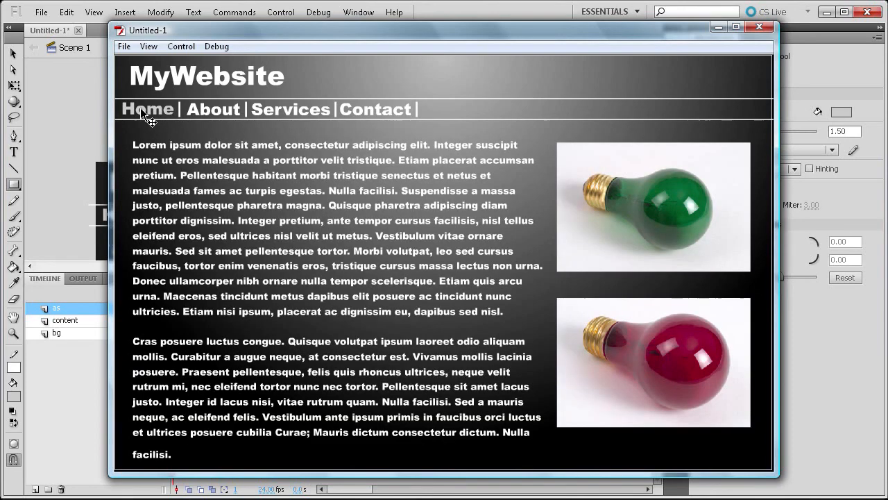
# - Cycle repeatedly through the Home, About, Services and Contact pages to check the navigation and the buttons' clickable areas
pyautogui.click(201, 111)
pyautogui.click(306, 109)
pyautogui.click(350, 109)
pyautogui.click(289, 108)
pyautogui.click(197, 107)
pyautogui.click(164, 105)
pyautogui.click(291, 108)
pyautogui.click(343, 108)
pyautogui.click(268, 109)
pyautogui.click(210, 105)
pyautogui.click(128, 107)
pyautogui.click(208, 111)
pyautogui.click(293, 110)
pyautogui.click(366, 108)
pyautogui.click(258, 106)
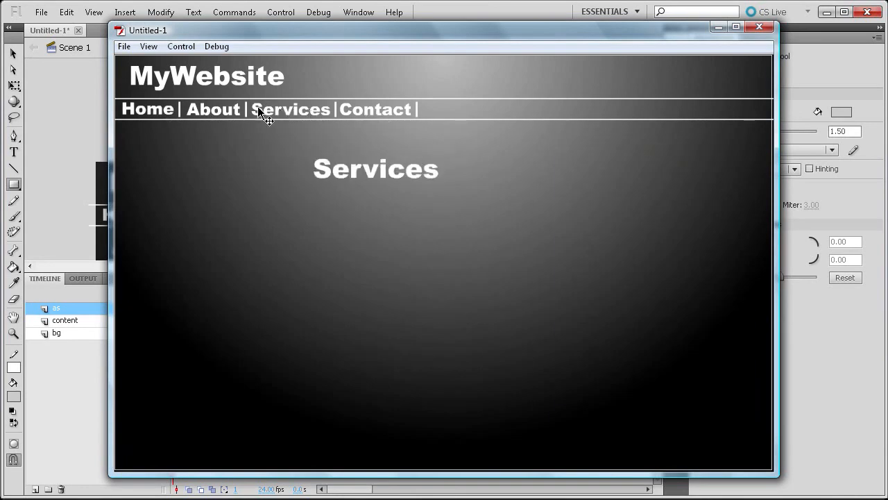
pyautogui.click(212, 112)
pyautogui.click(159, 109)
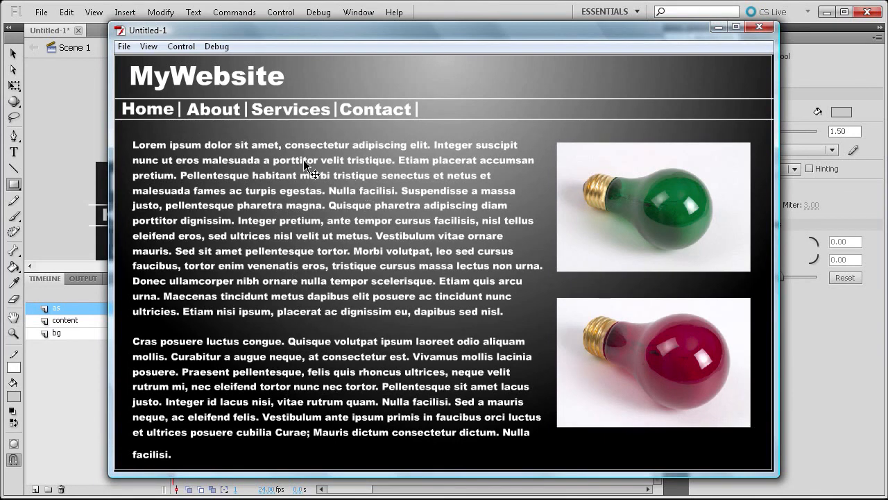
pyautogui.click(207, 111)
pyautogui.click(320, 113)
pyautogui.click(352, 114)
pyautogui.click(213, 109)
pyautogui.click(147, 109)
pyautogui.click(213, 109)
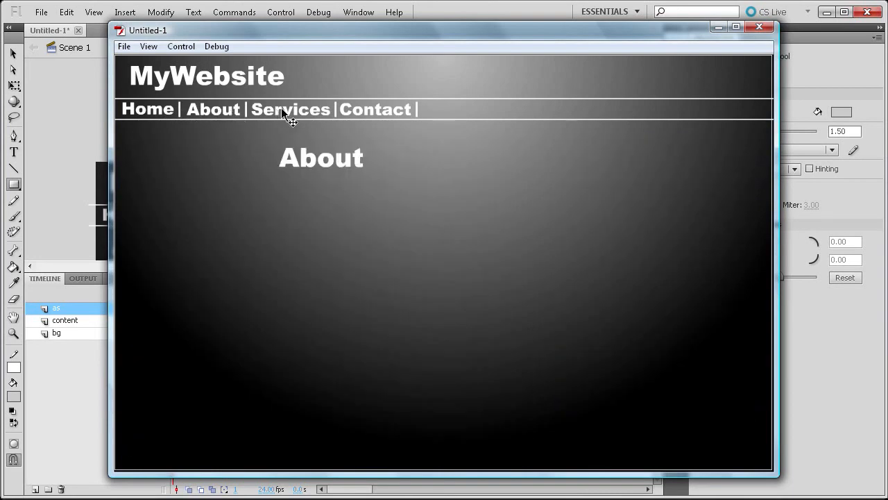
pyautogui.click(292, 110)
pyautogui.click(161, 111)
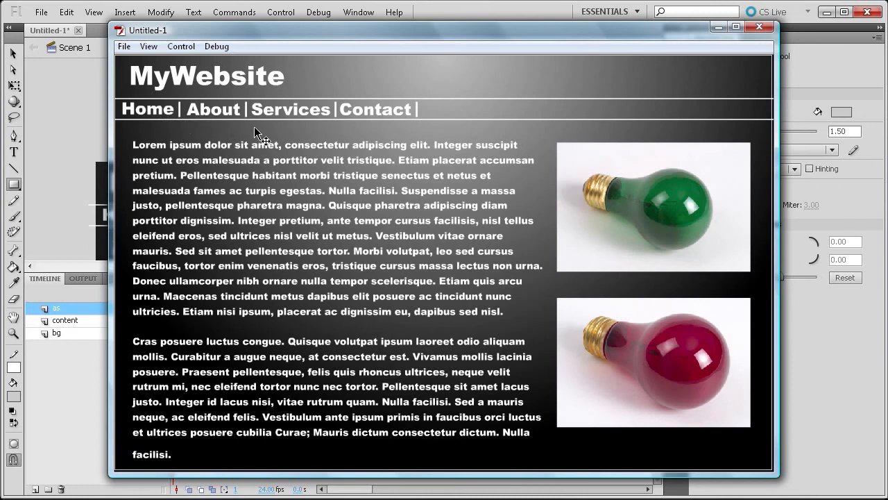